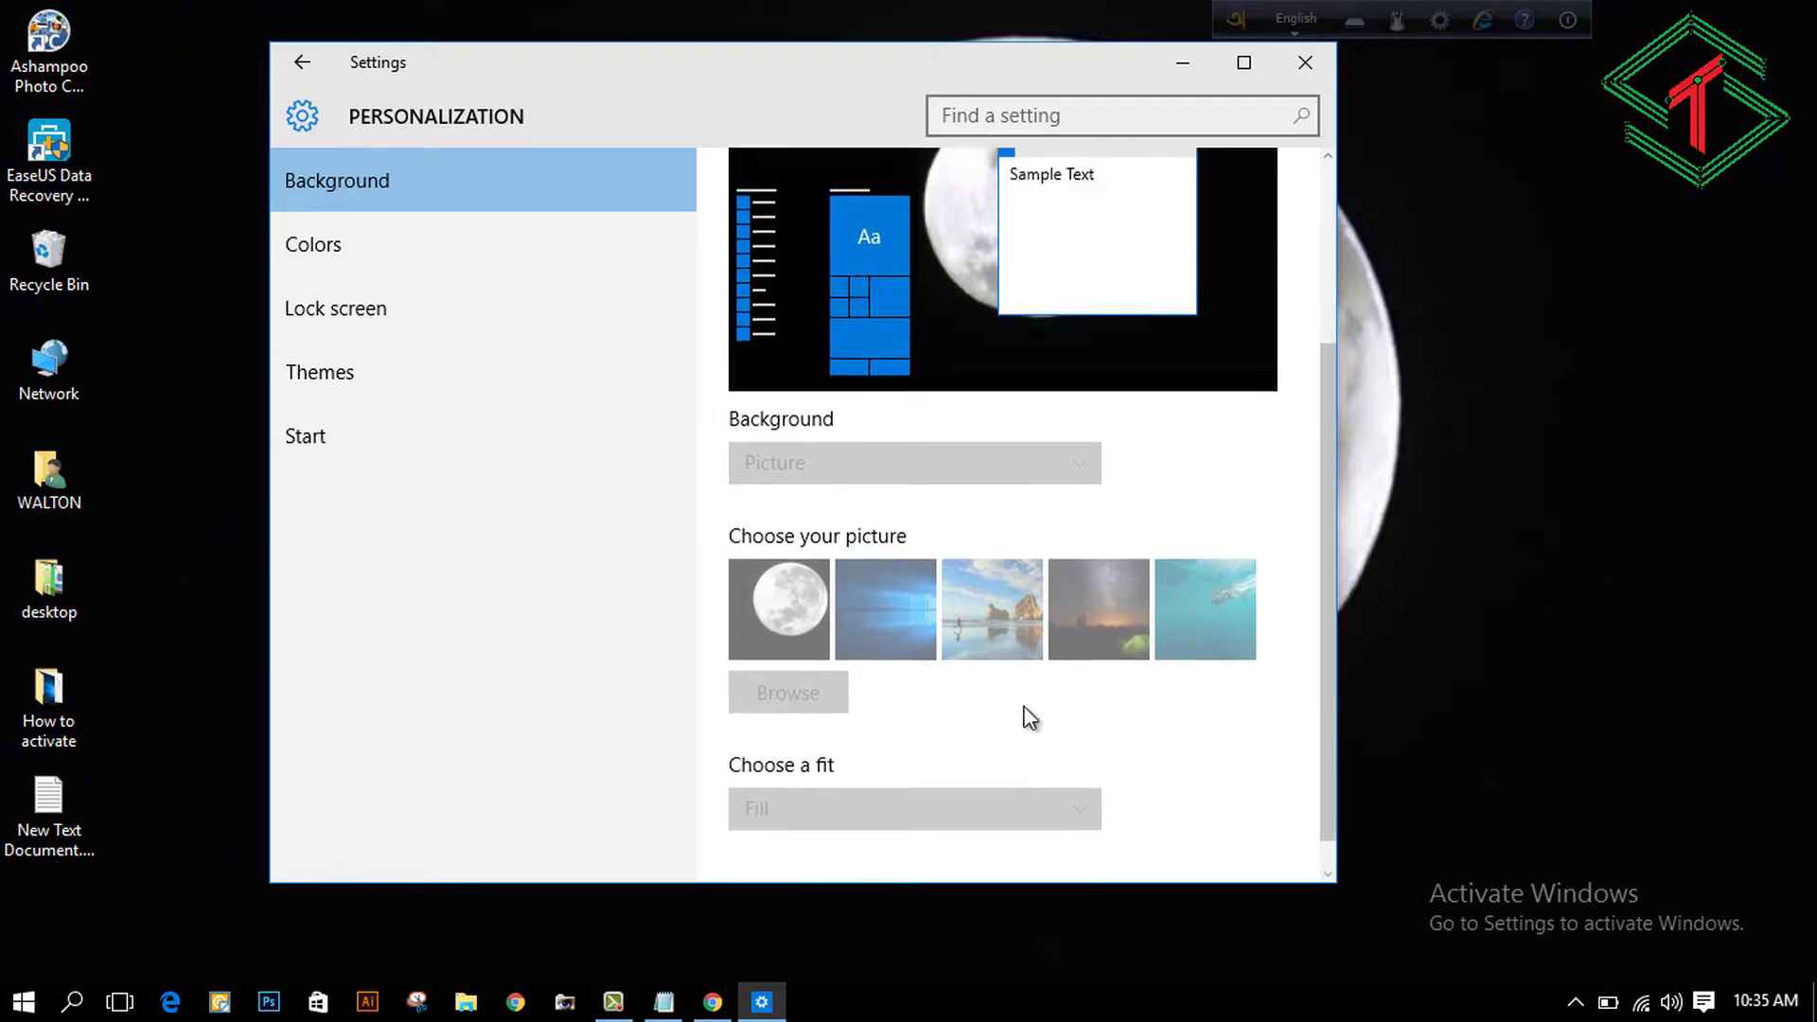
Step: Review the Background personalization page and the account settings page, closing each one
scroll(1081, 599, "up", 5)
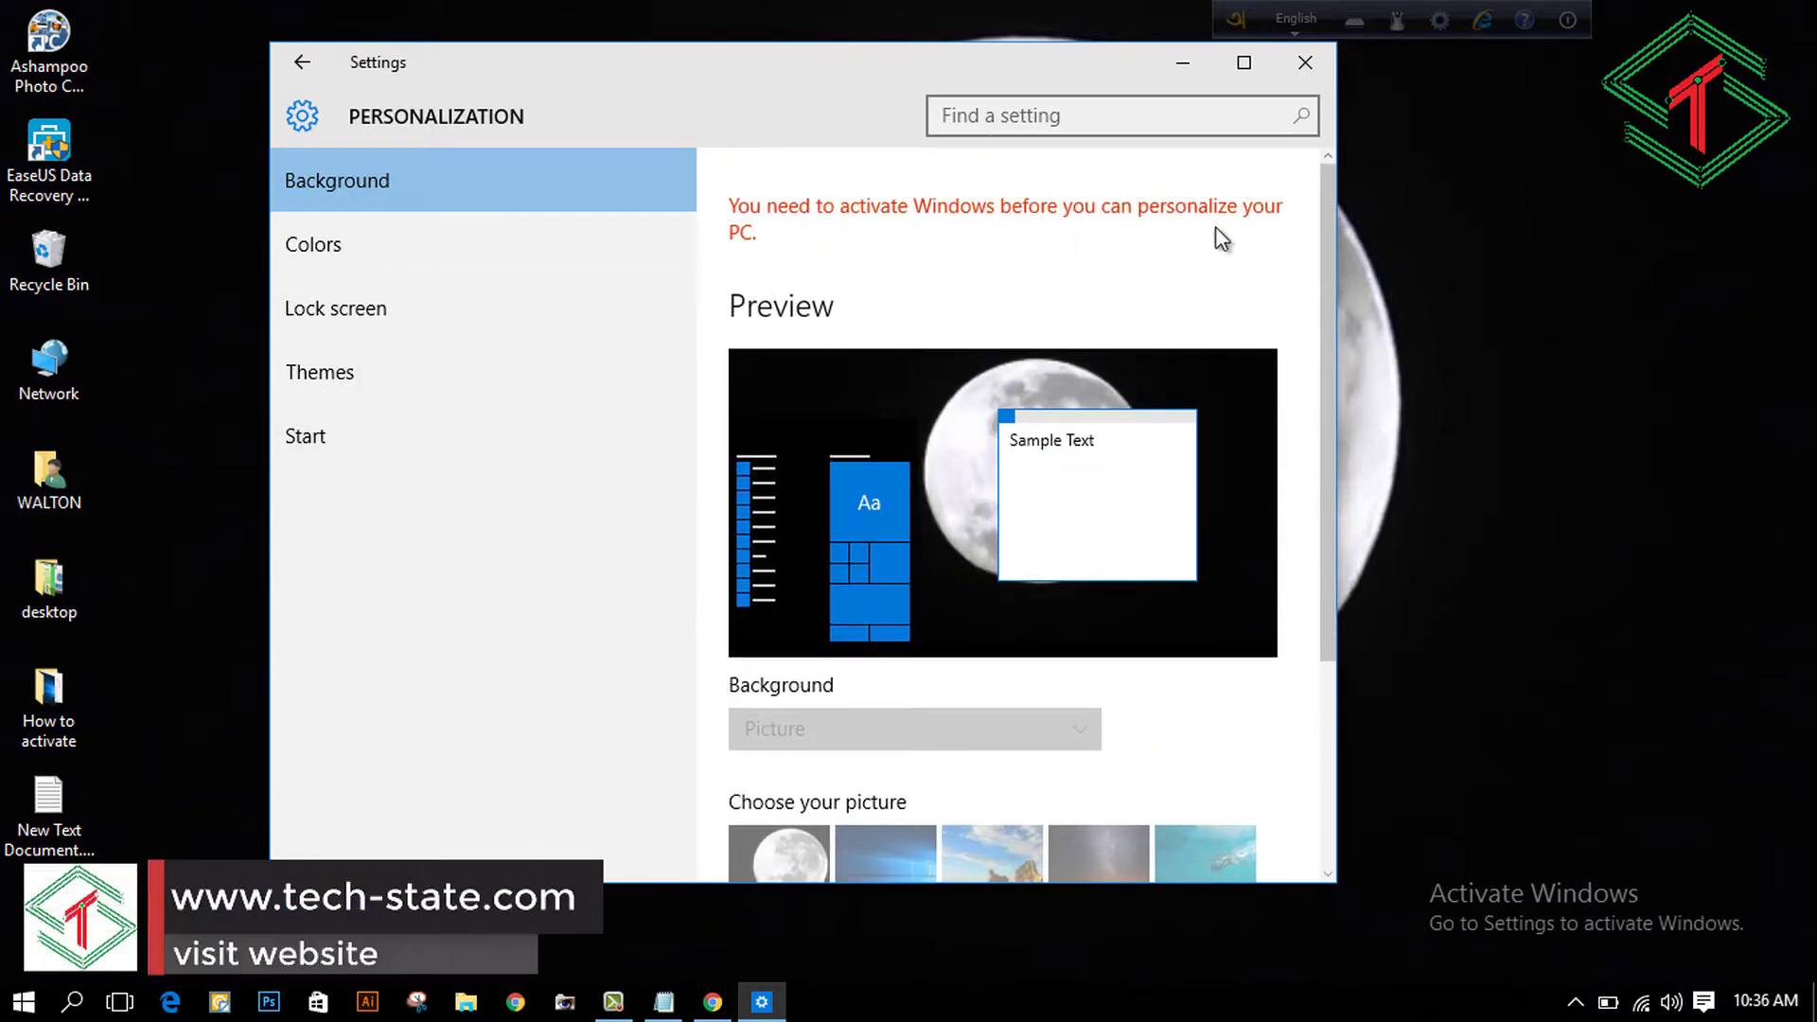
left_click(1329, 62)
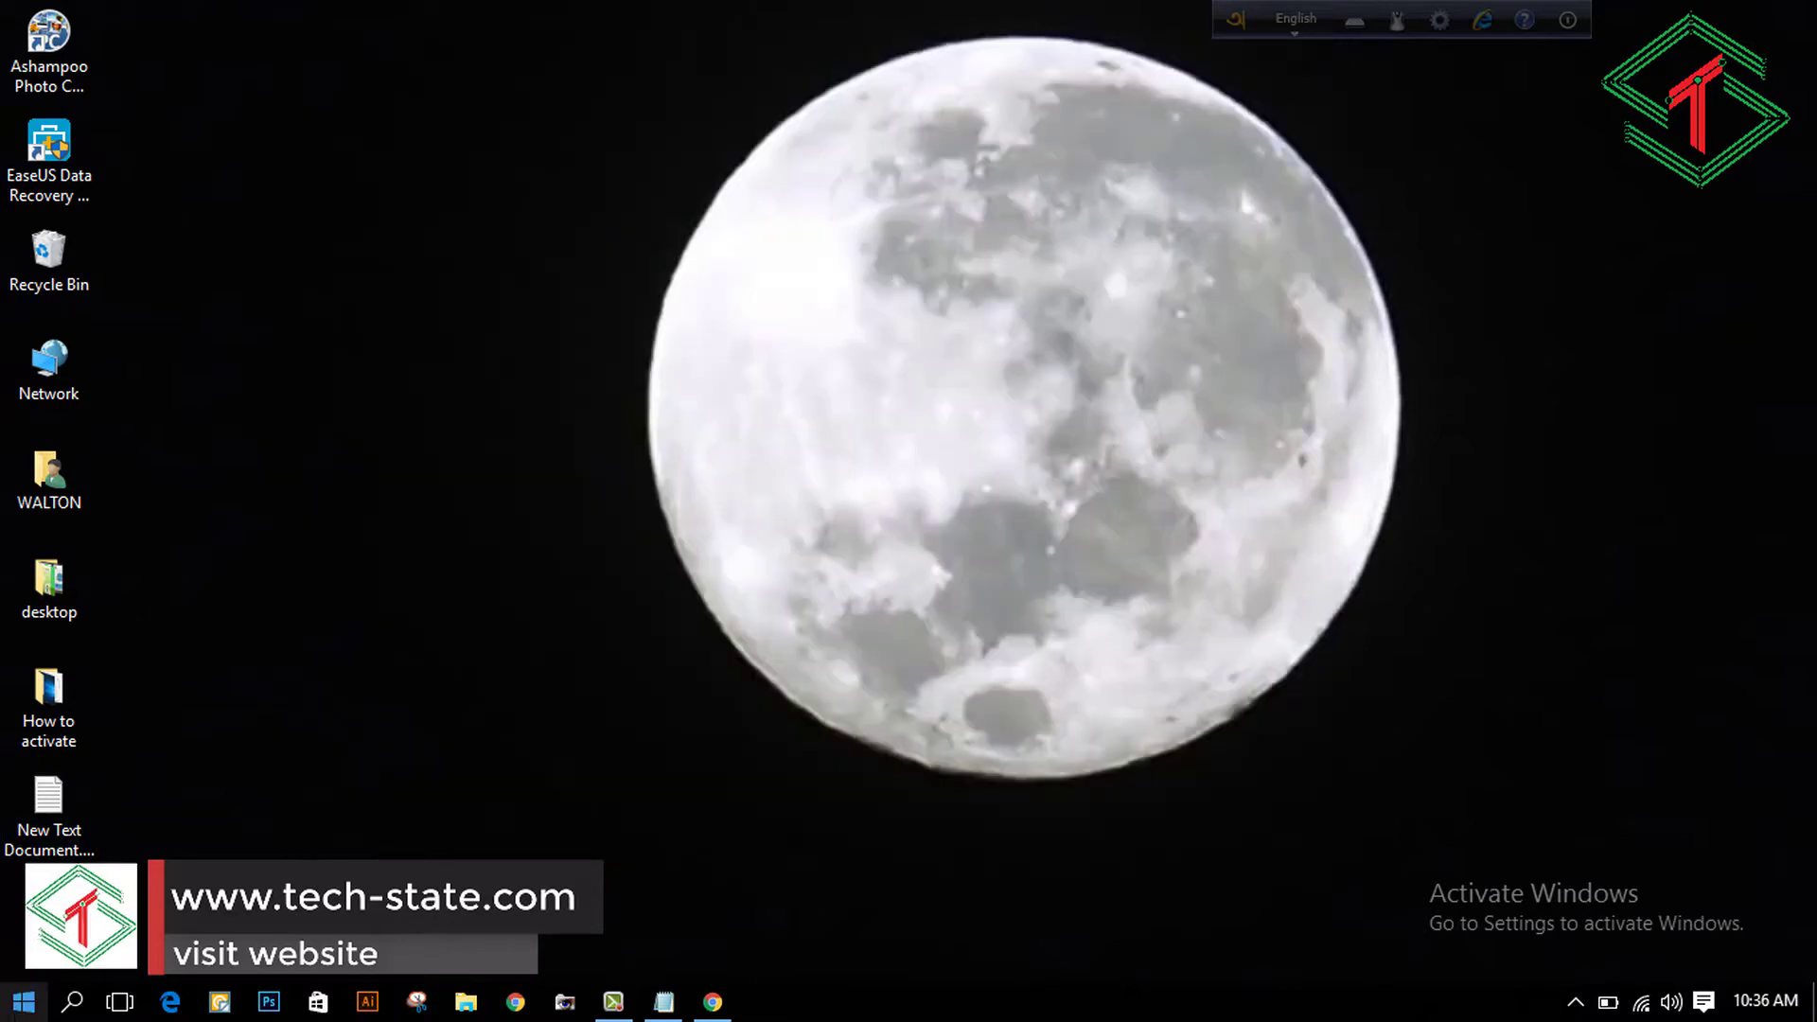
left_click(24, 1001)
left_click(157, 255)
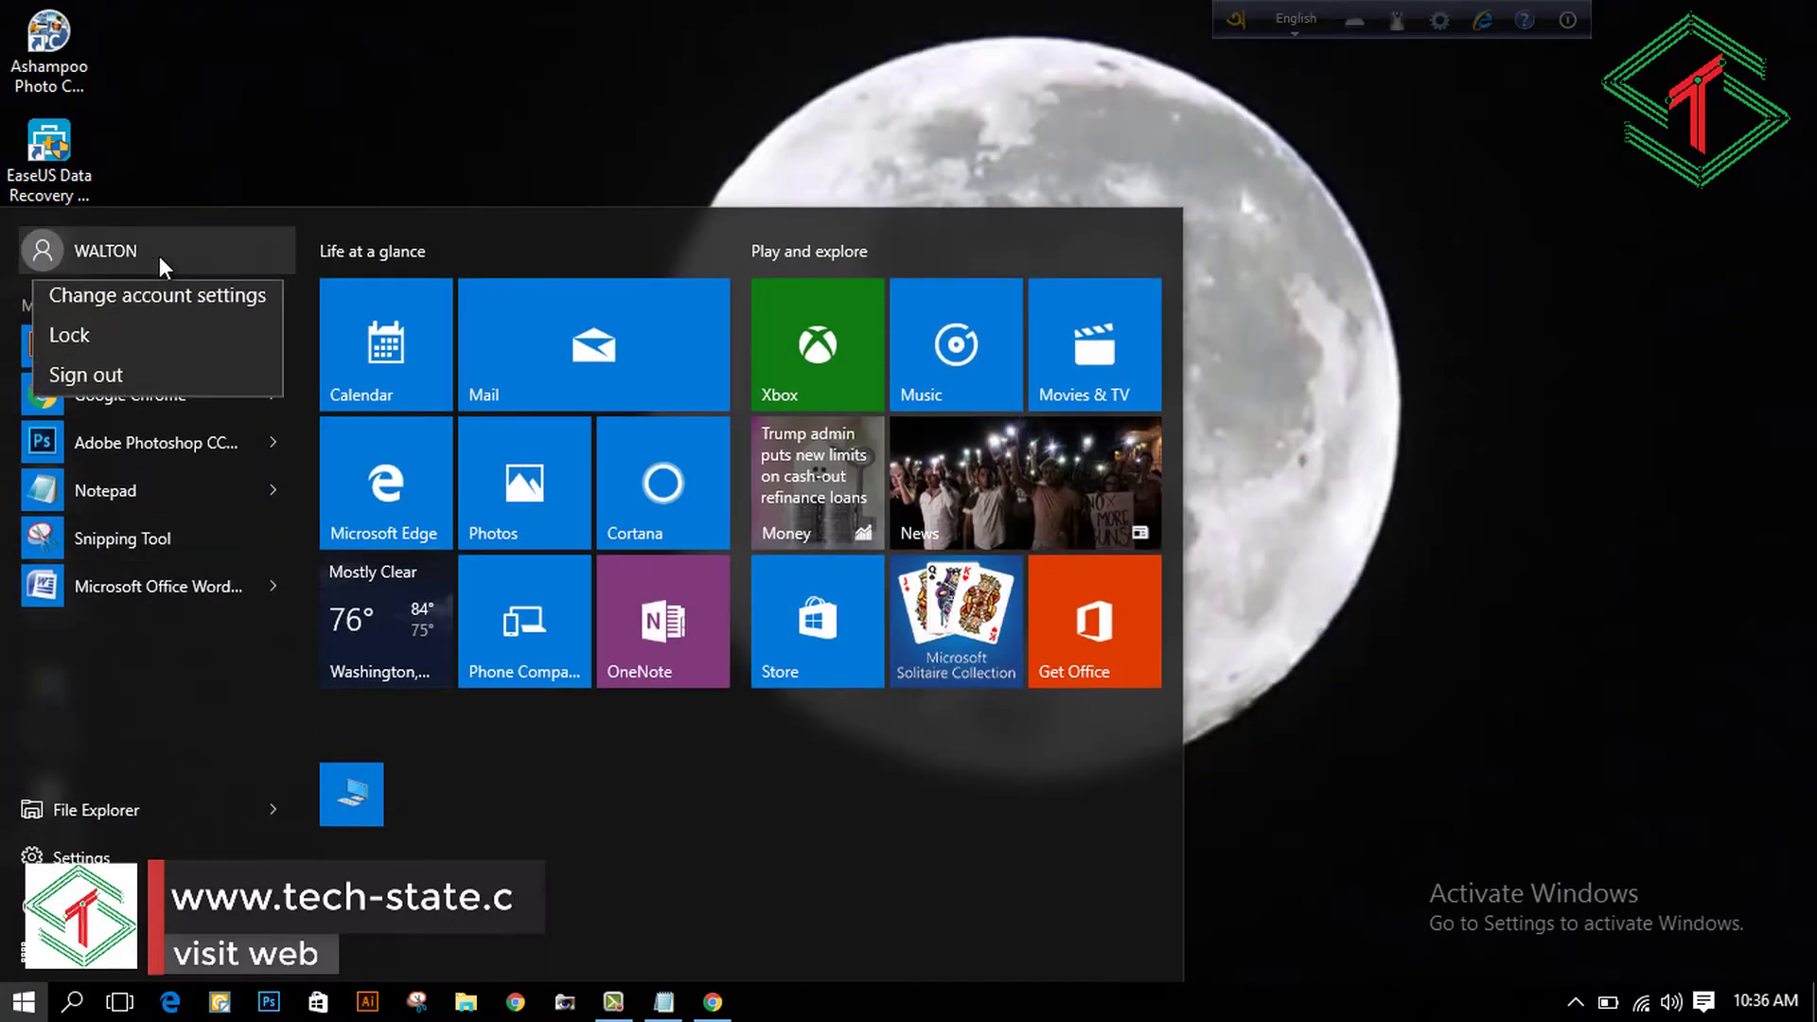
left_click(134, 303)
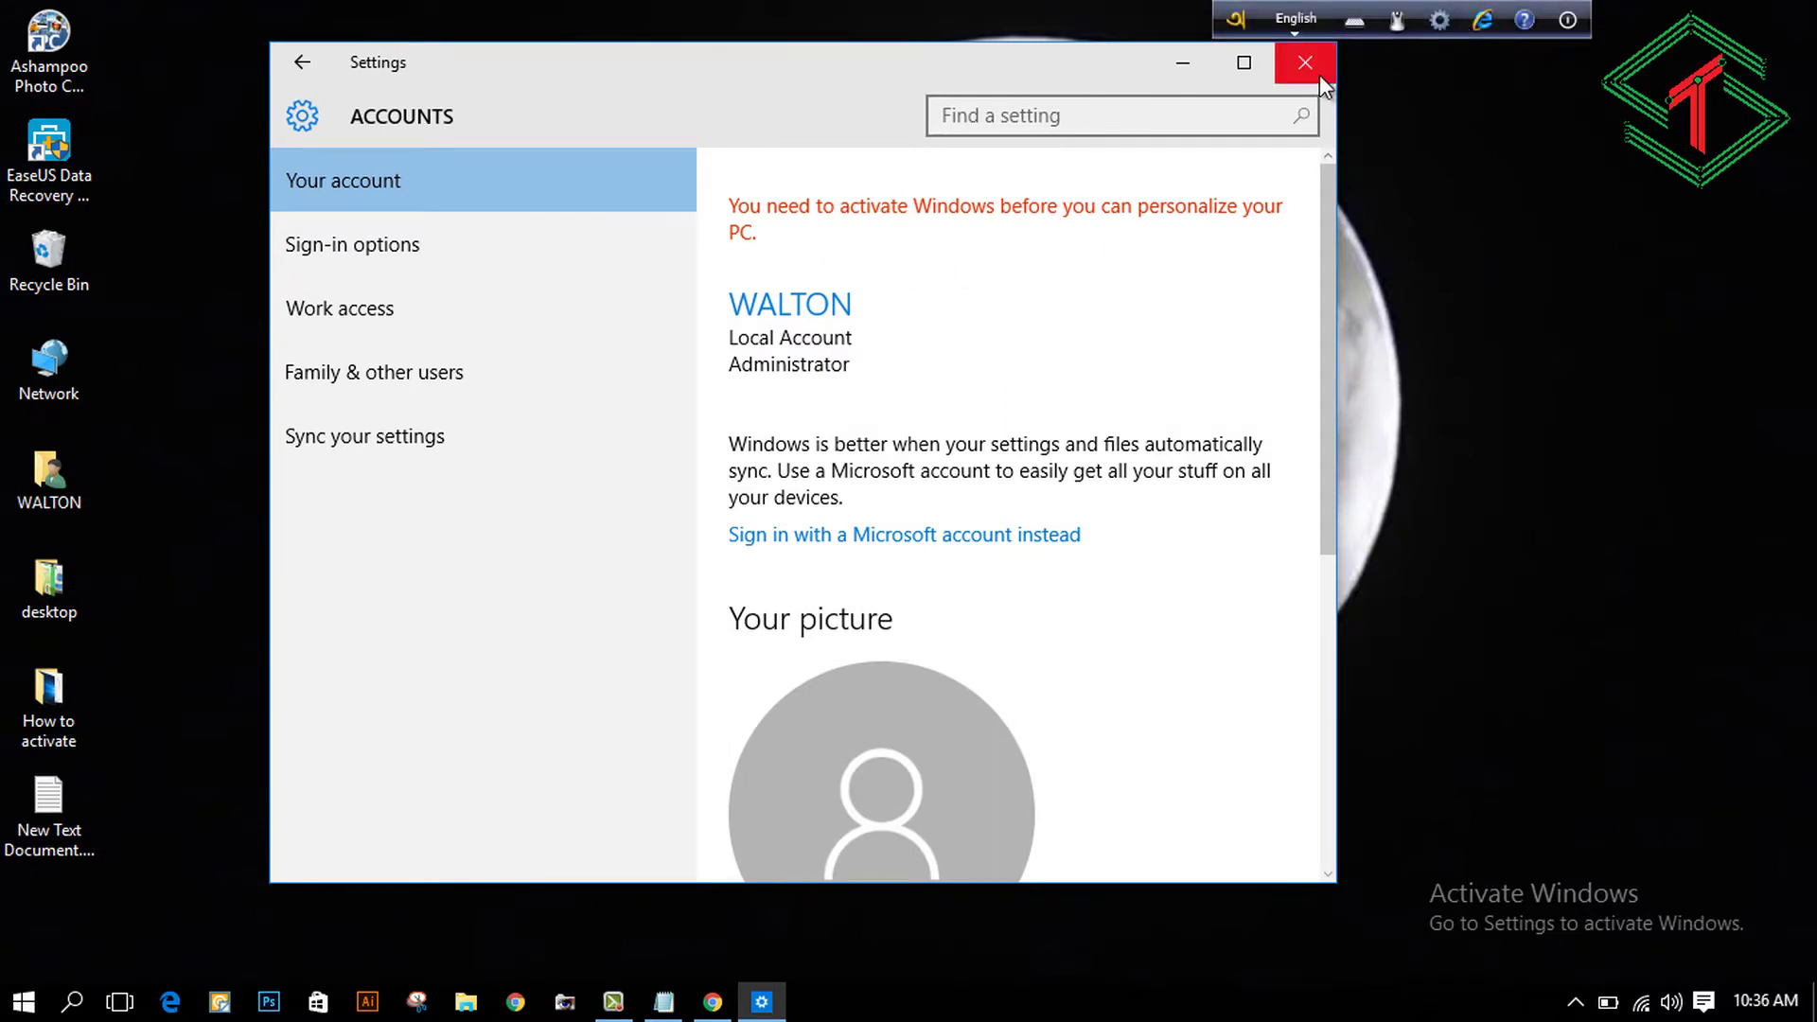
left_click(1307, 64)
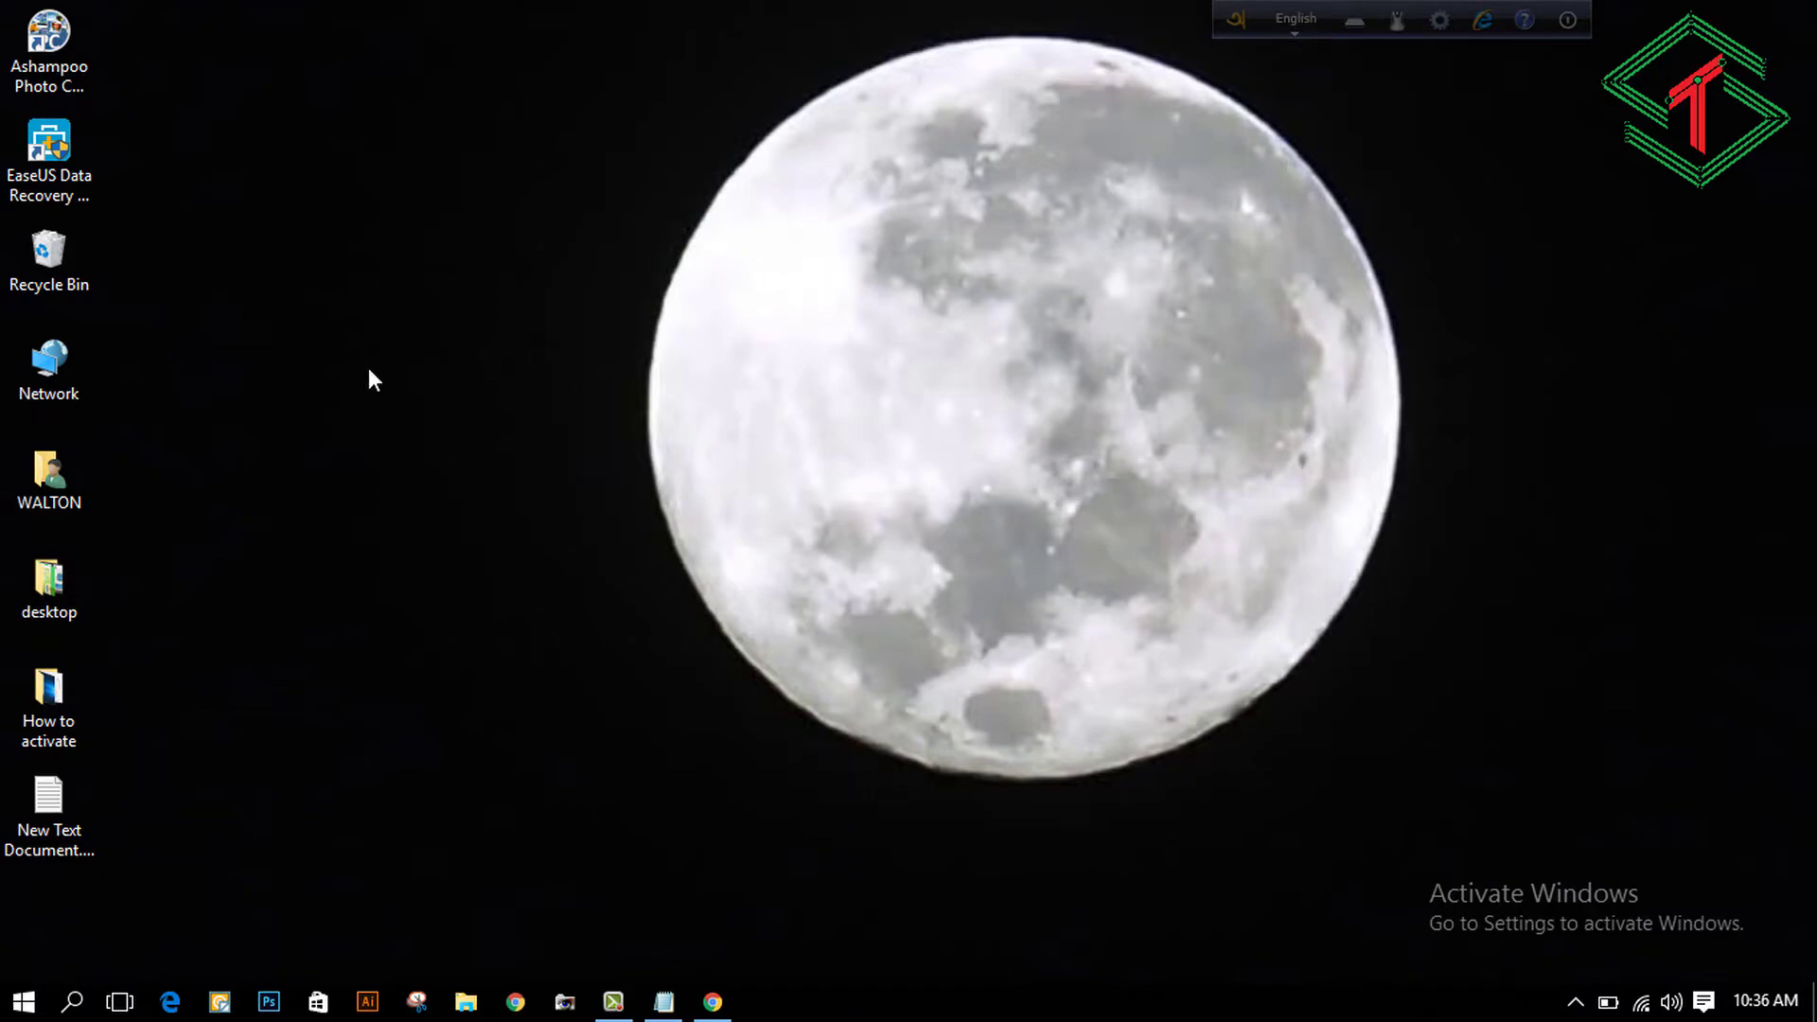
Step: Look through the files in the How to activate folder on the desktop and return to the desktop
double_click(57, 684)
left_click(405, 225)
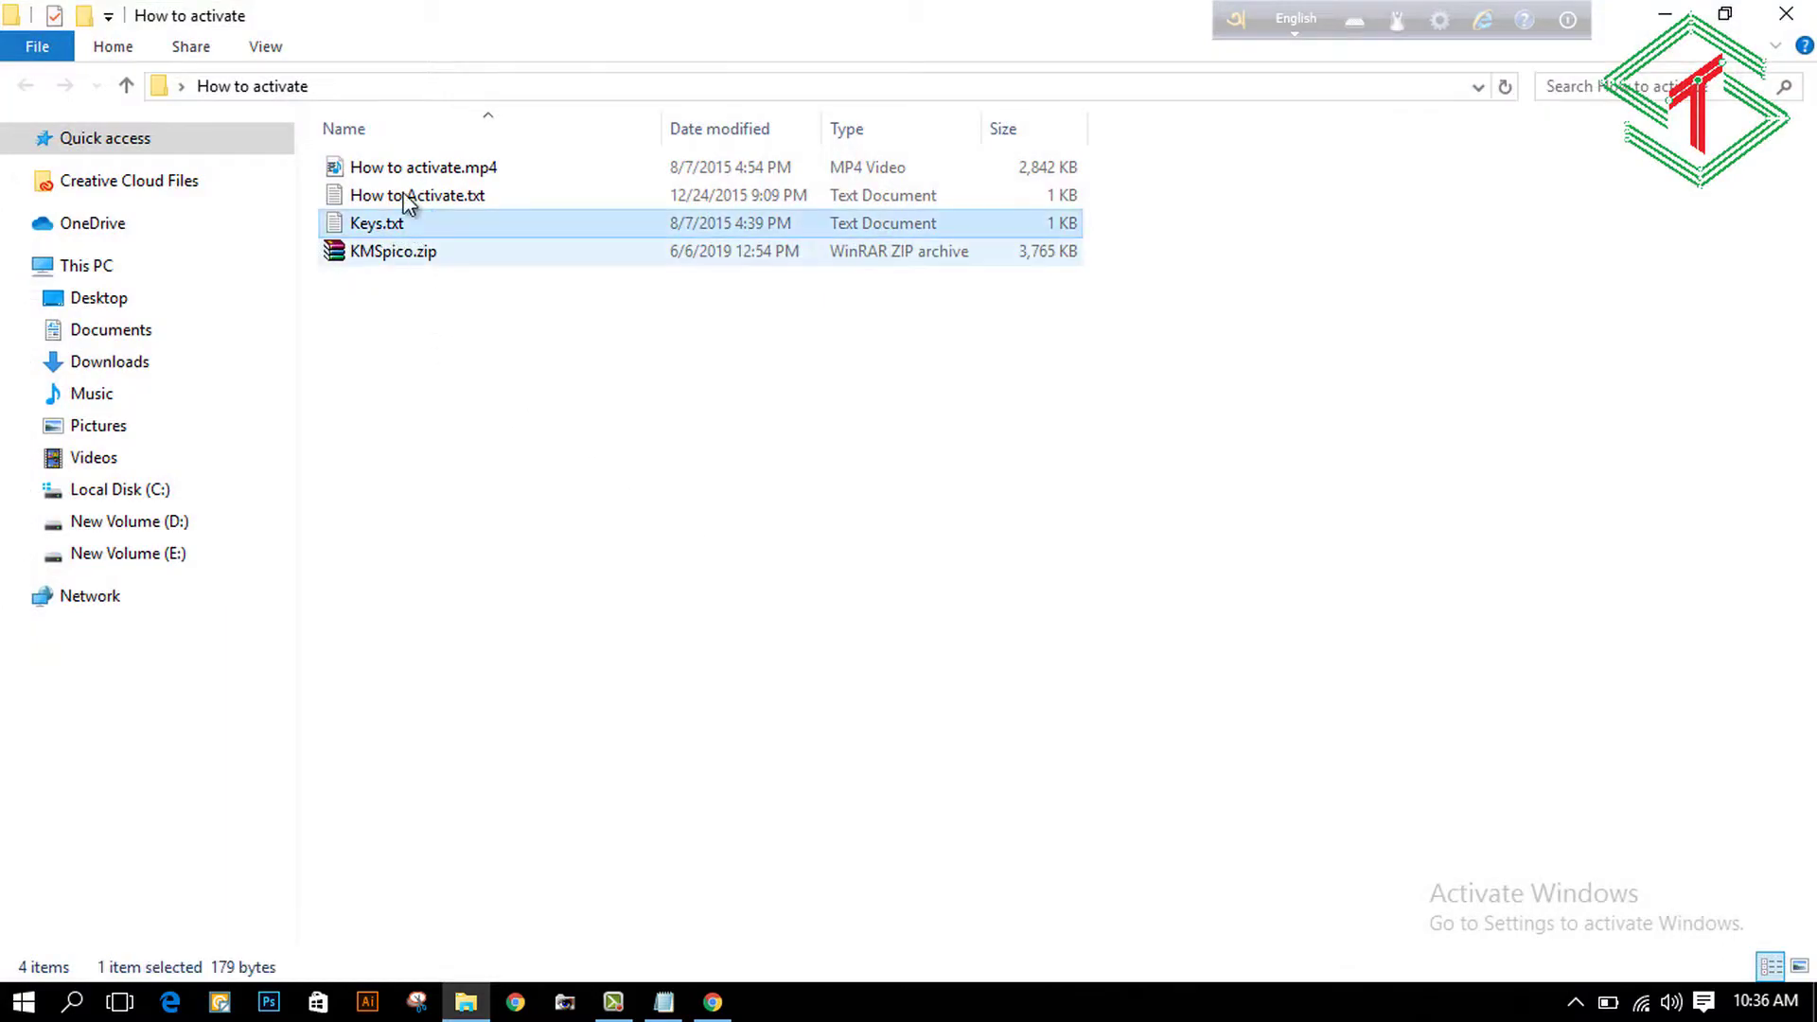
key("super+d")
left_click_drag(1373, 817, 1798, 961)
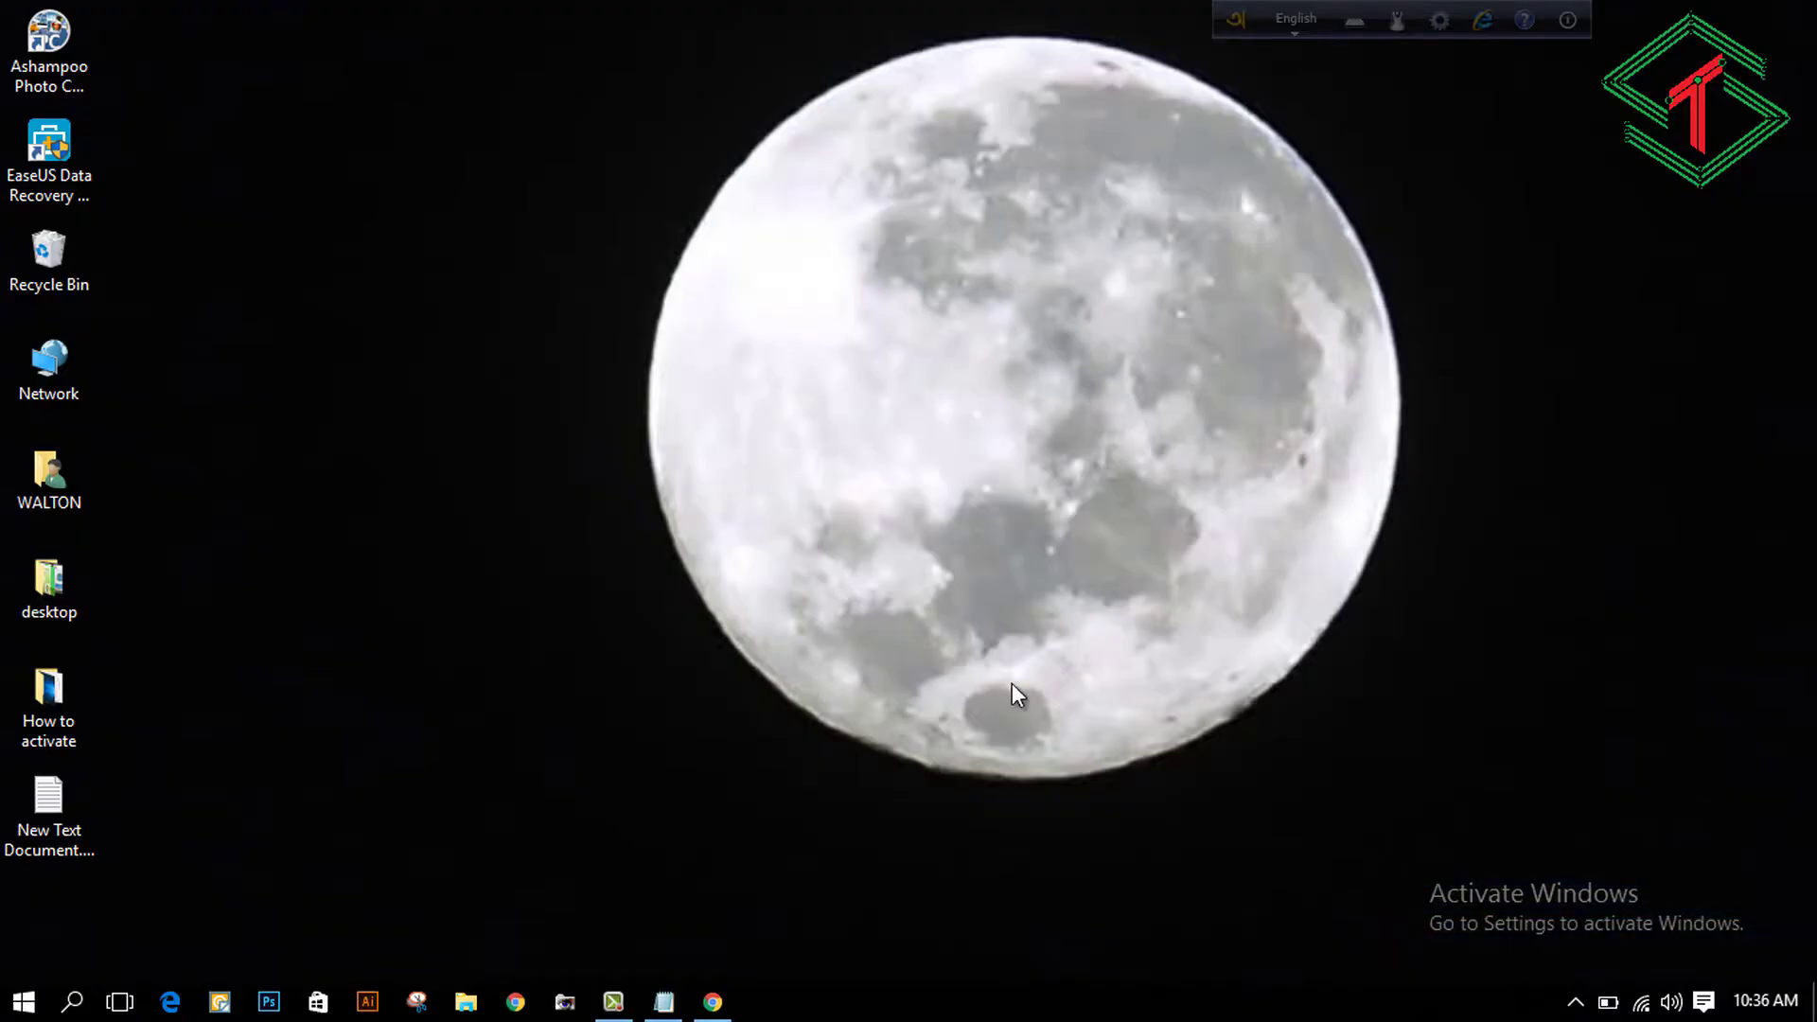
double_click(65, 799)
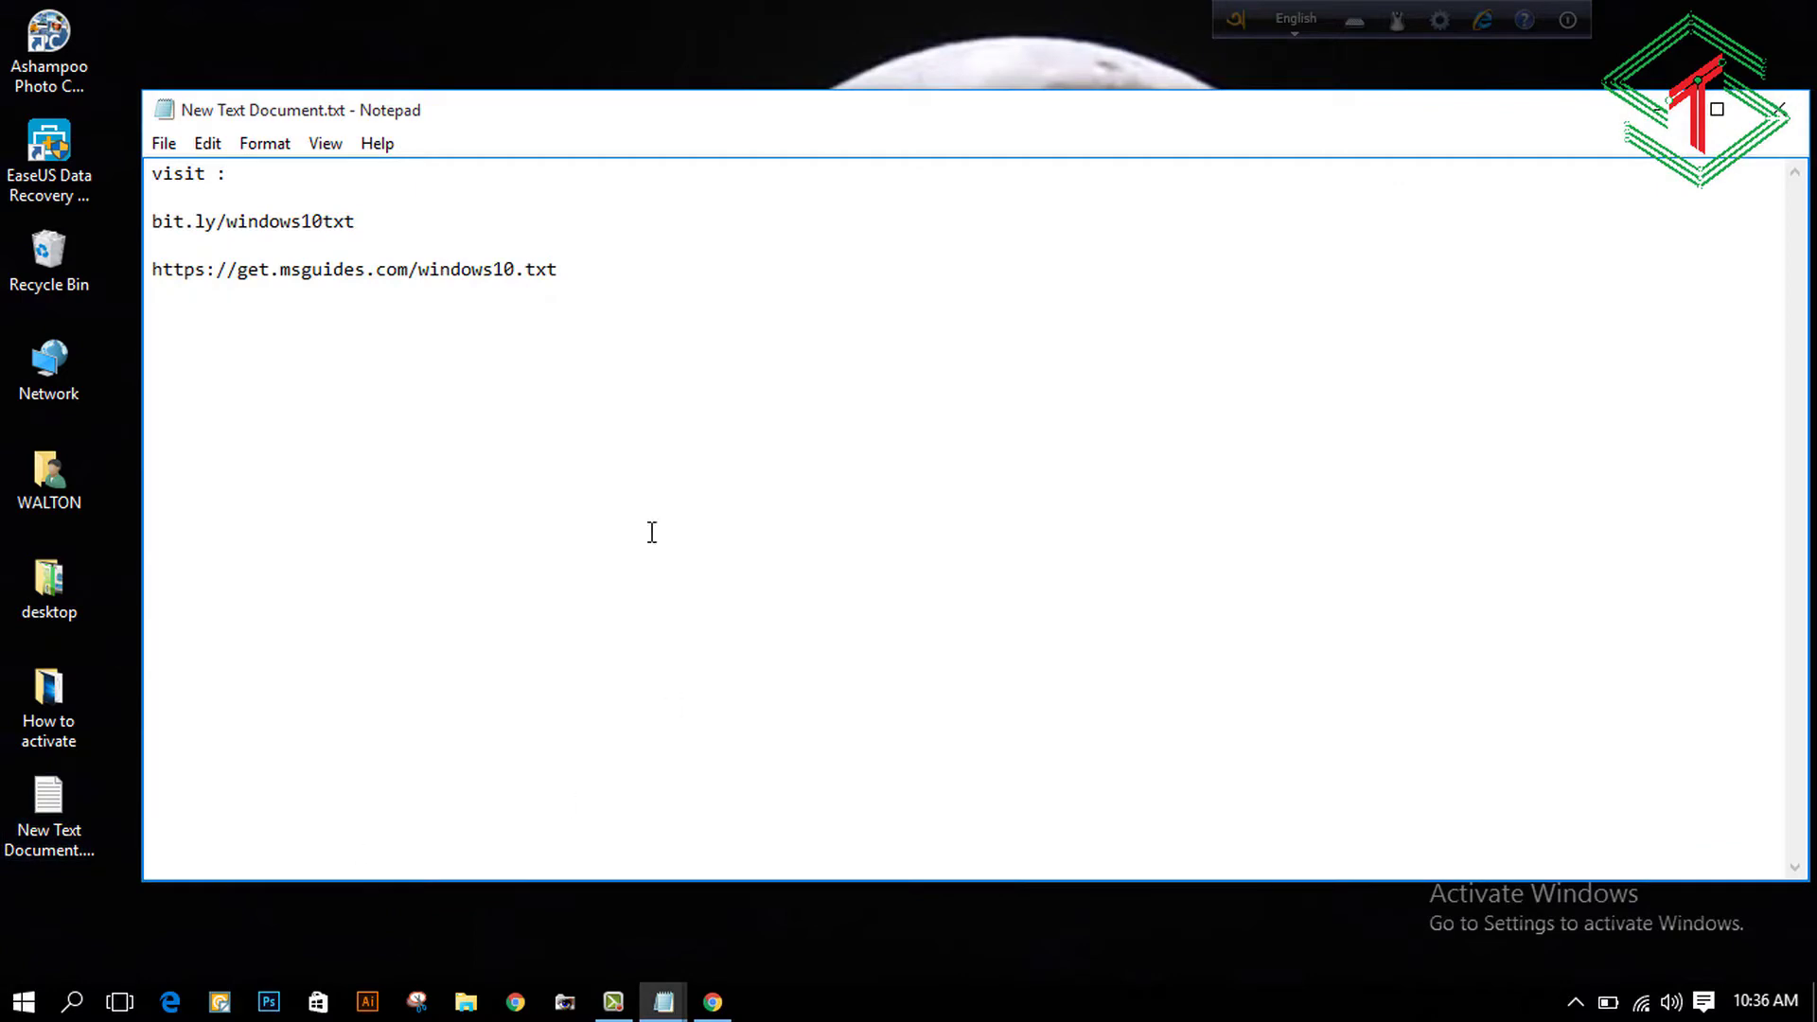
left_click_drag(559, 270, 65, 271)
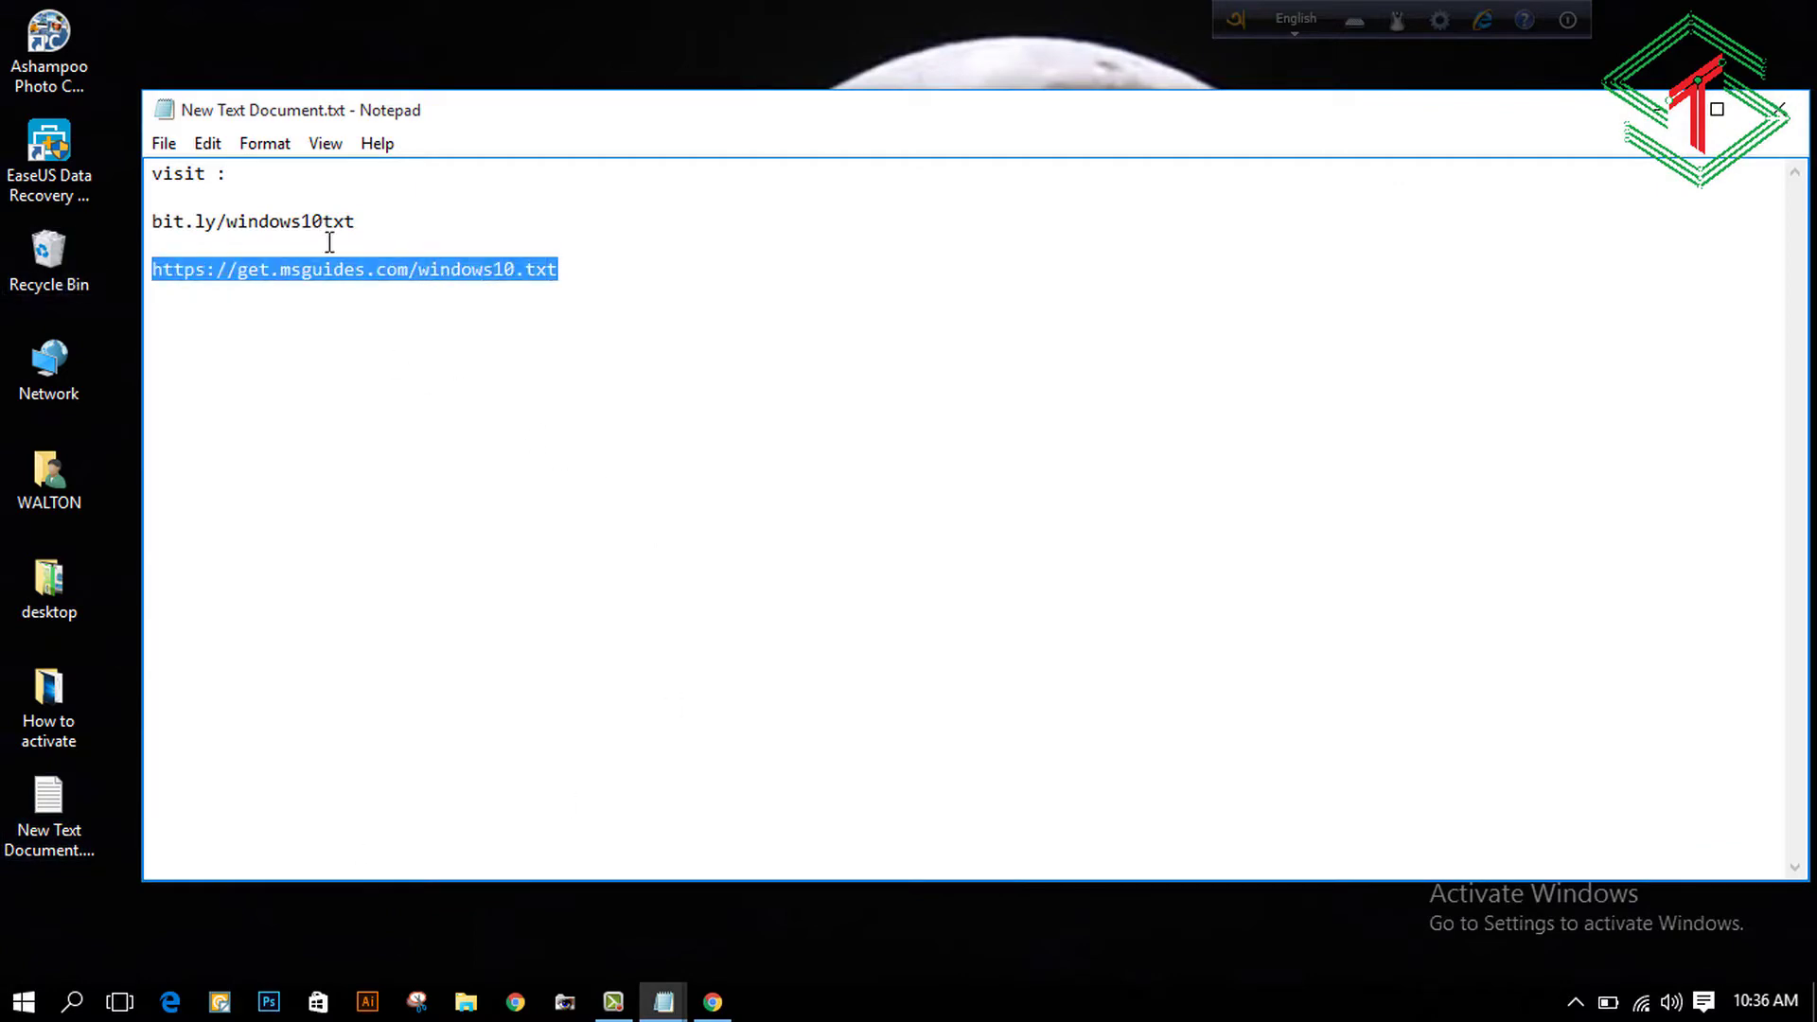
left_click(308, 223)
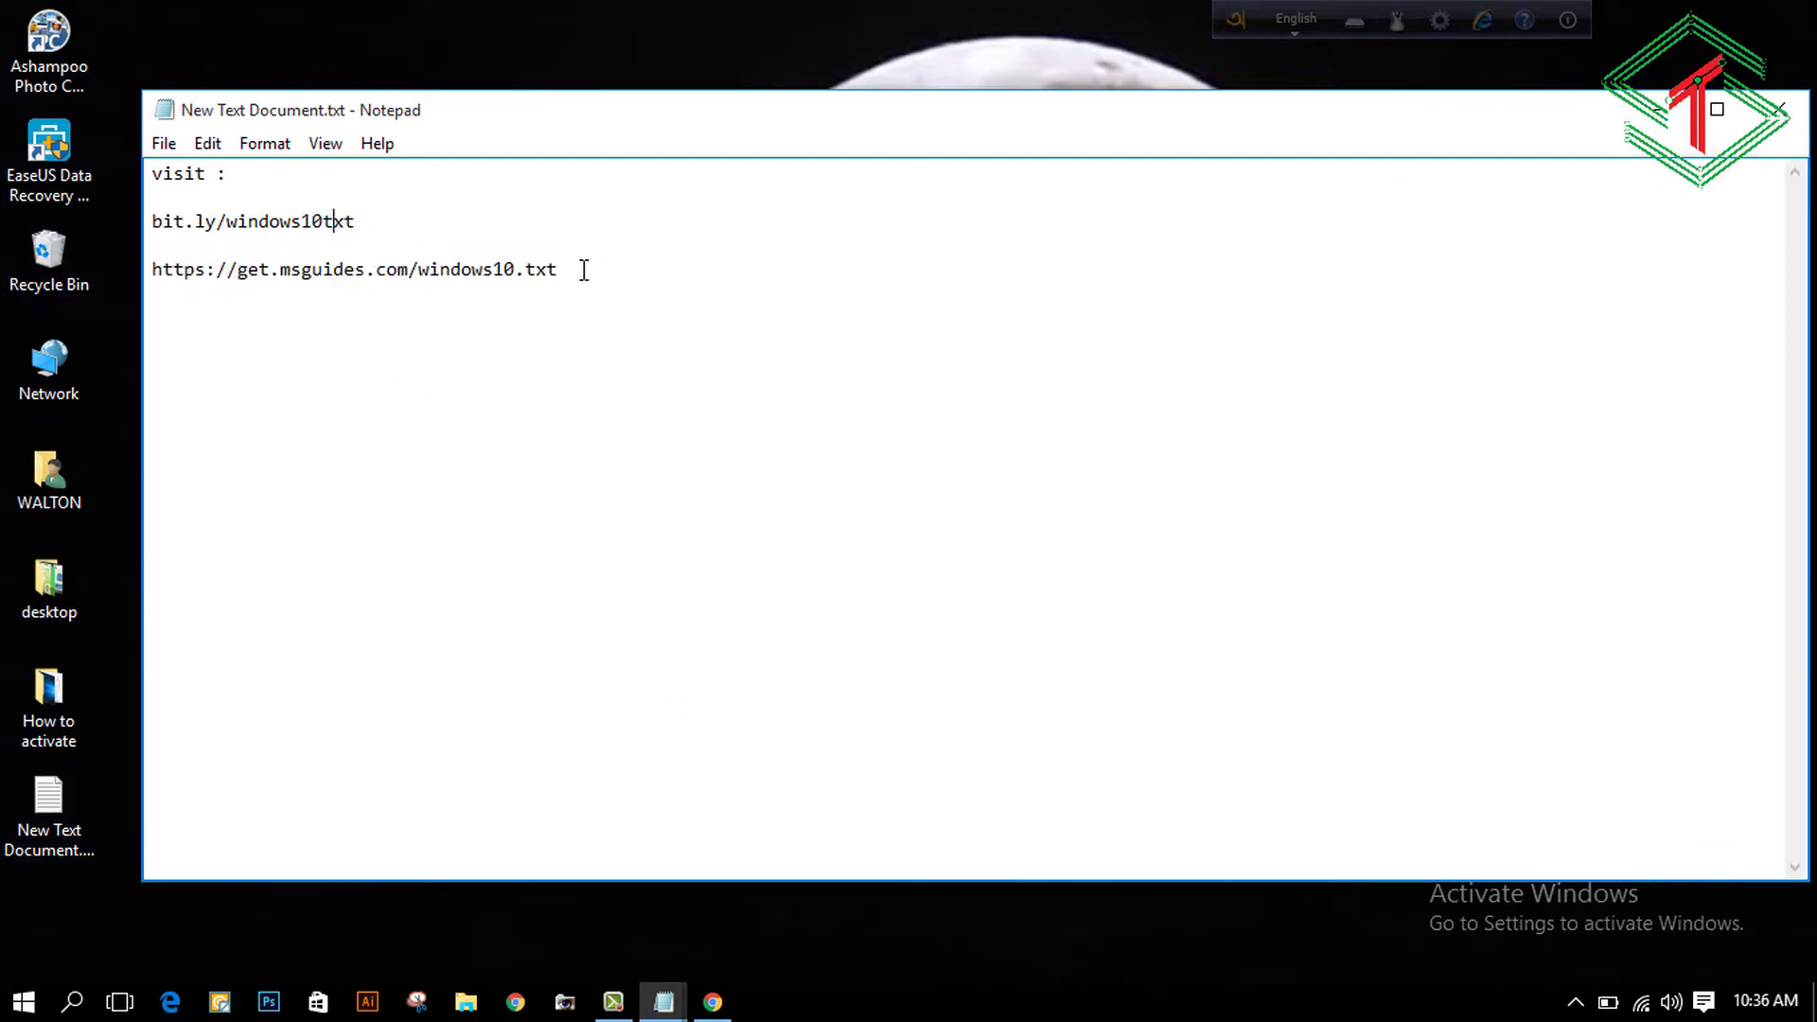
left_click_drag(584, 270, 161, 270)
right_click(172, 271)
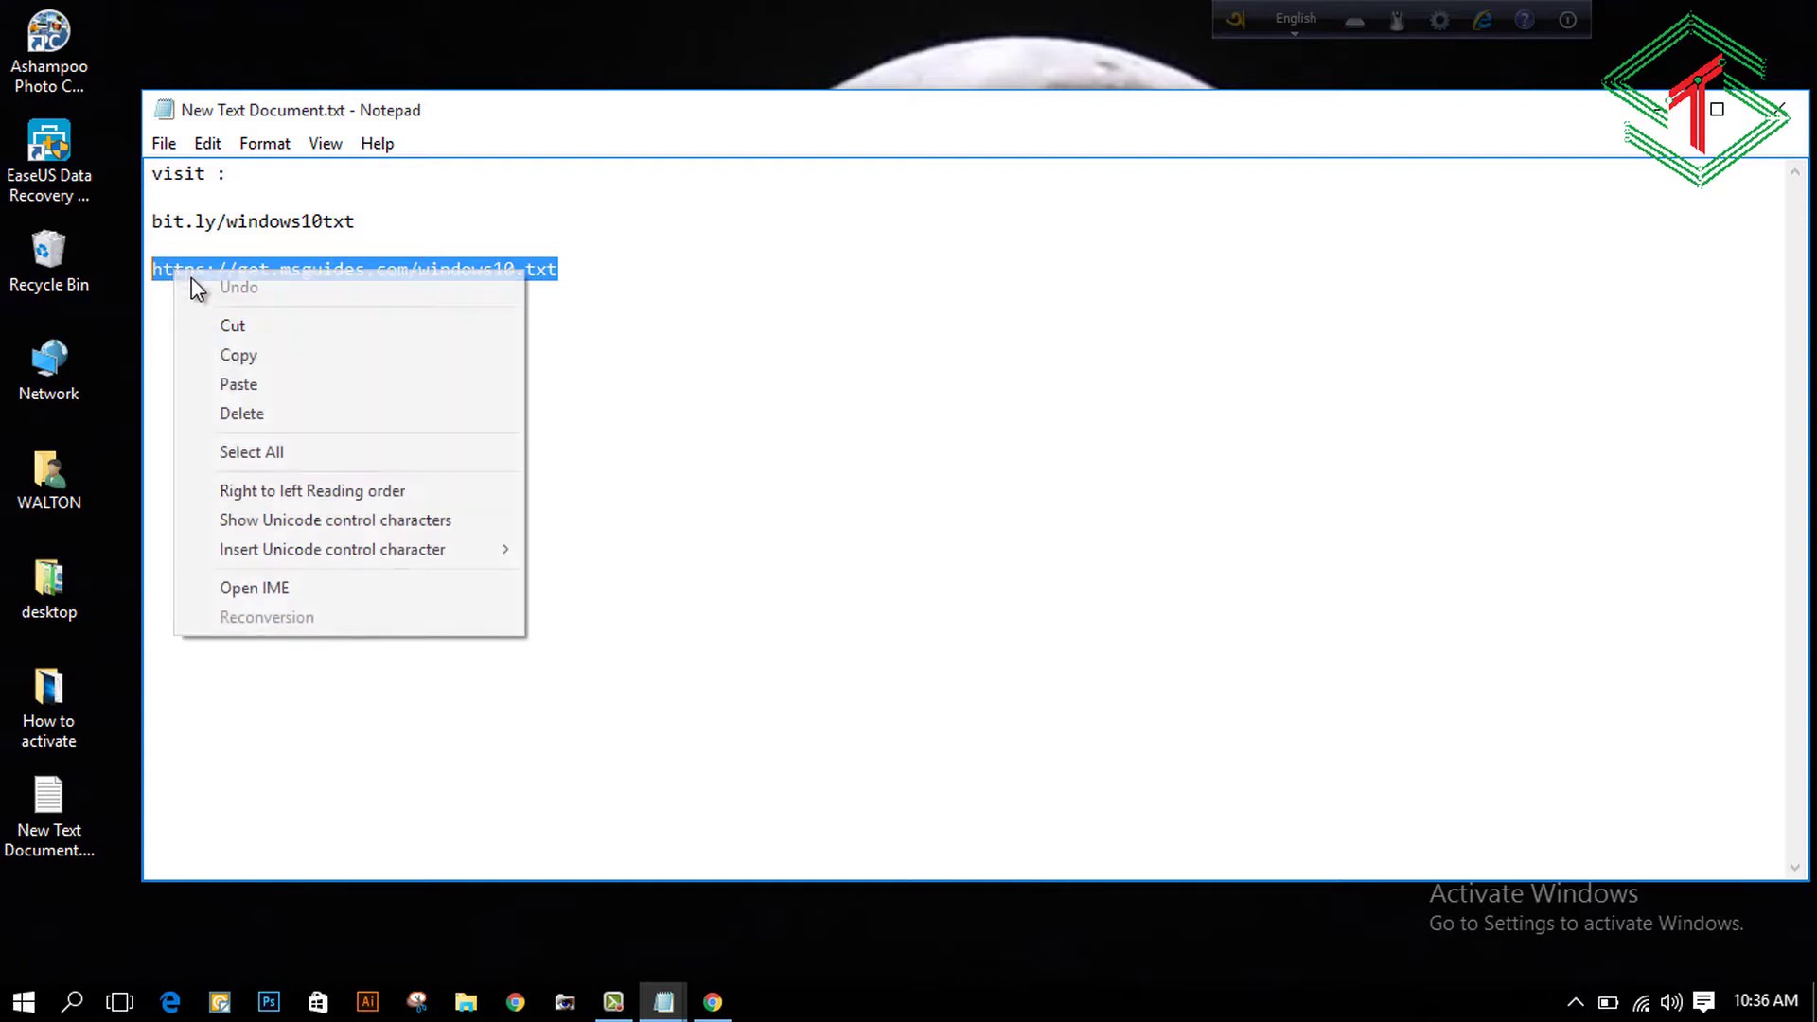
left_click(248, 354)
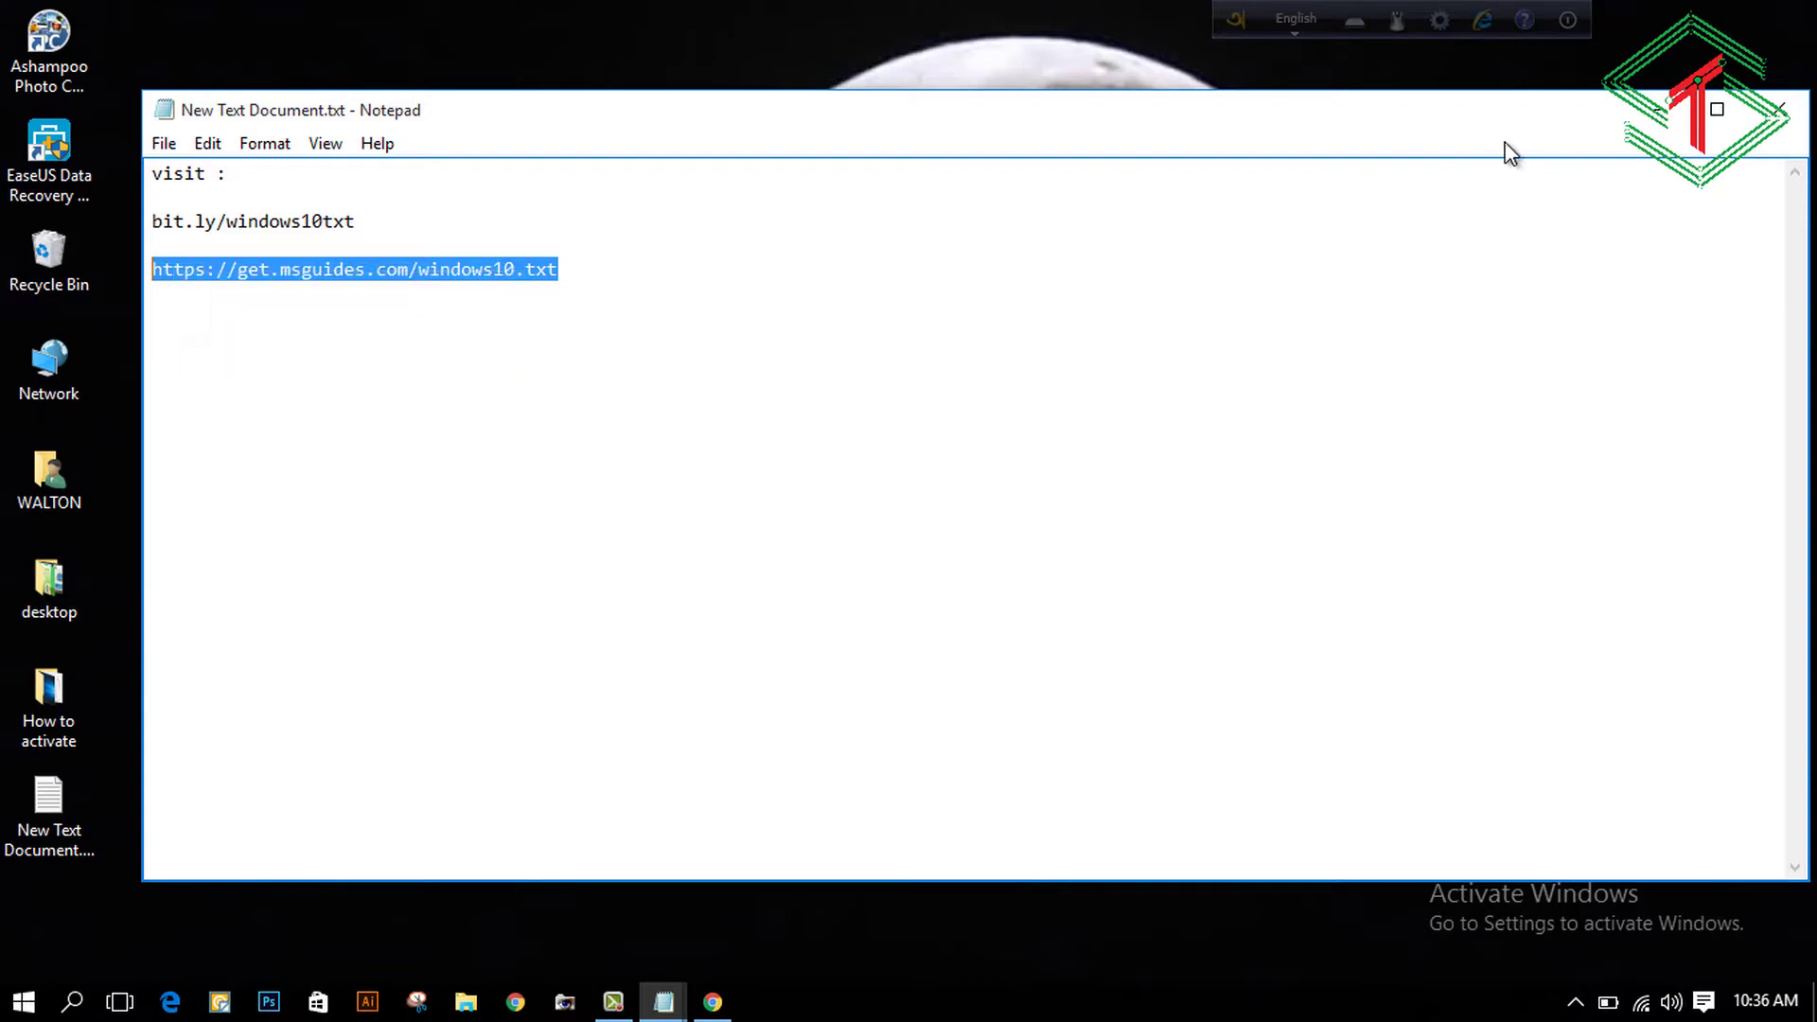
left_click(1658, 109)
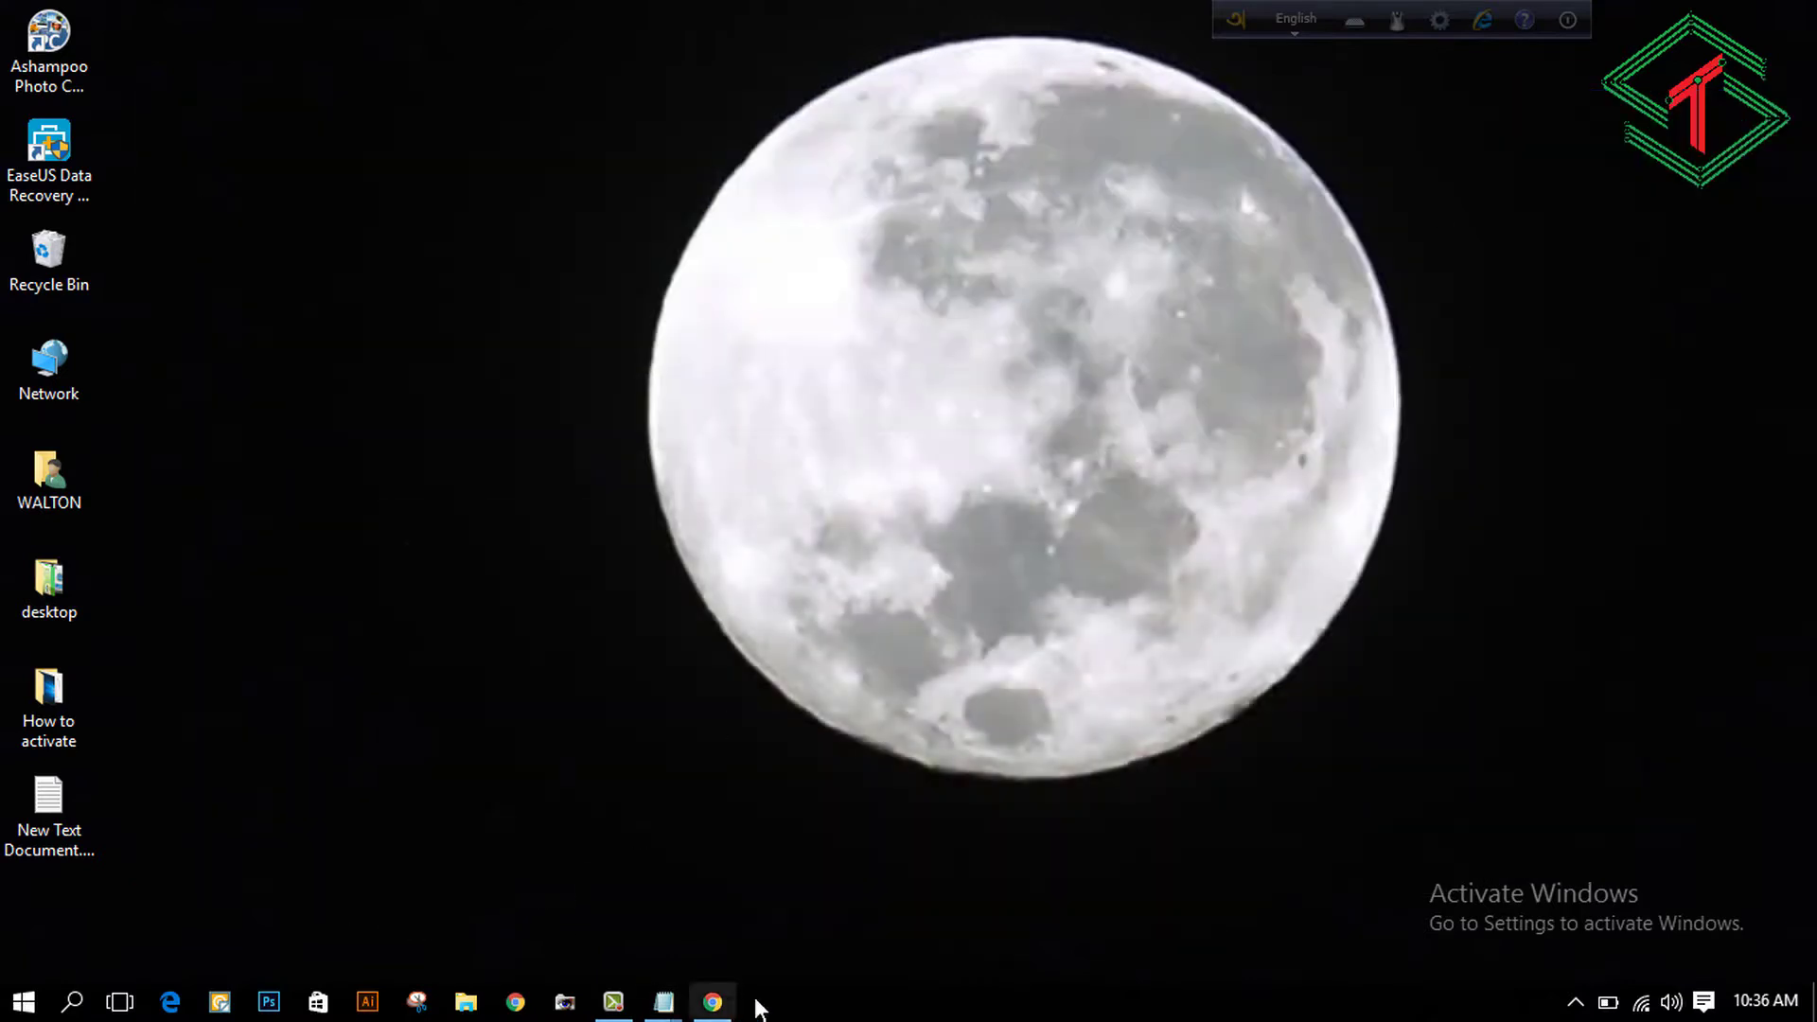
left_click(712, 1001)
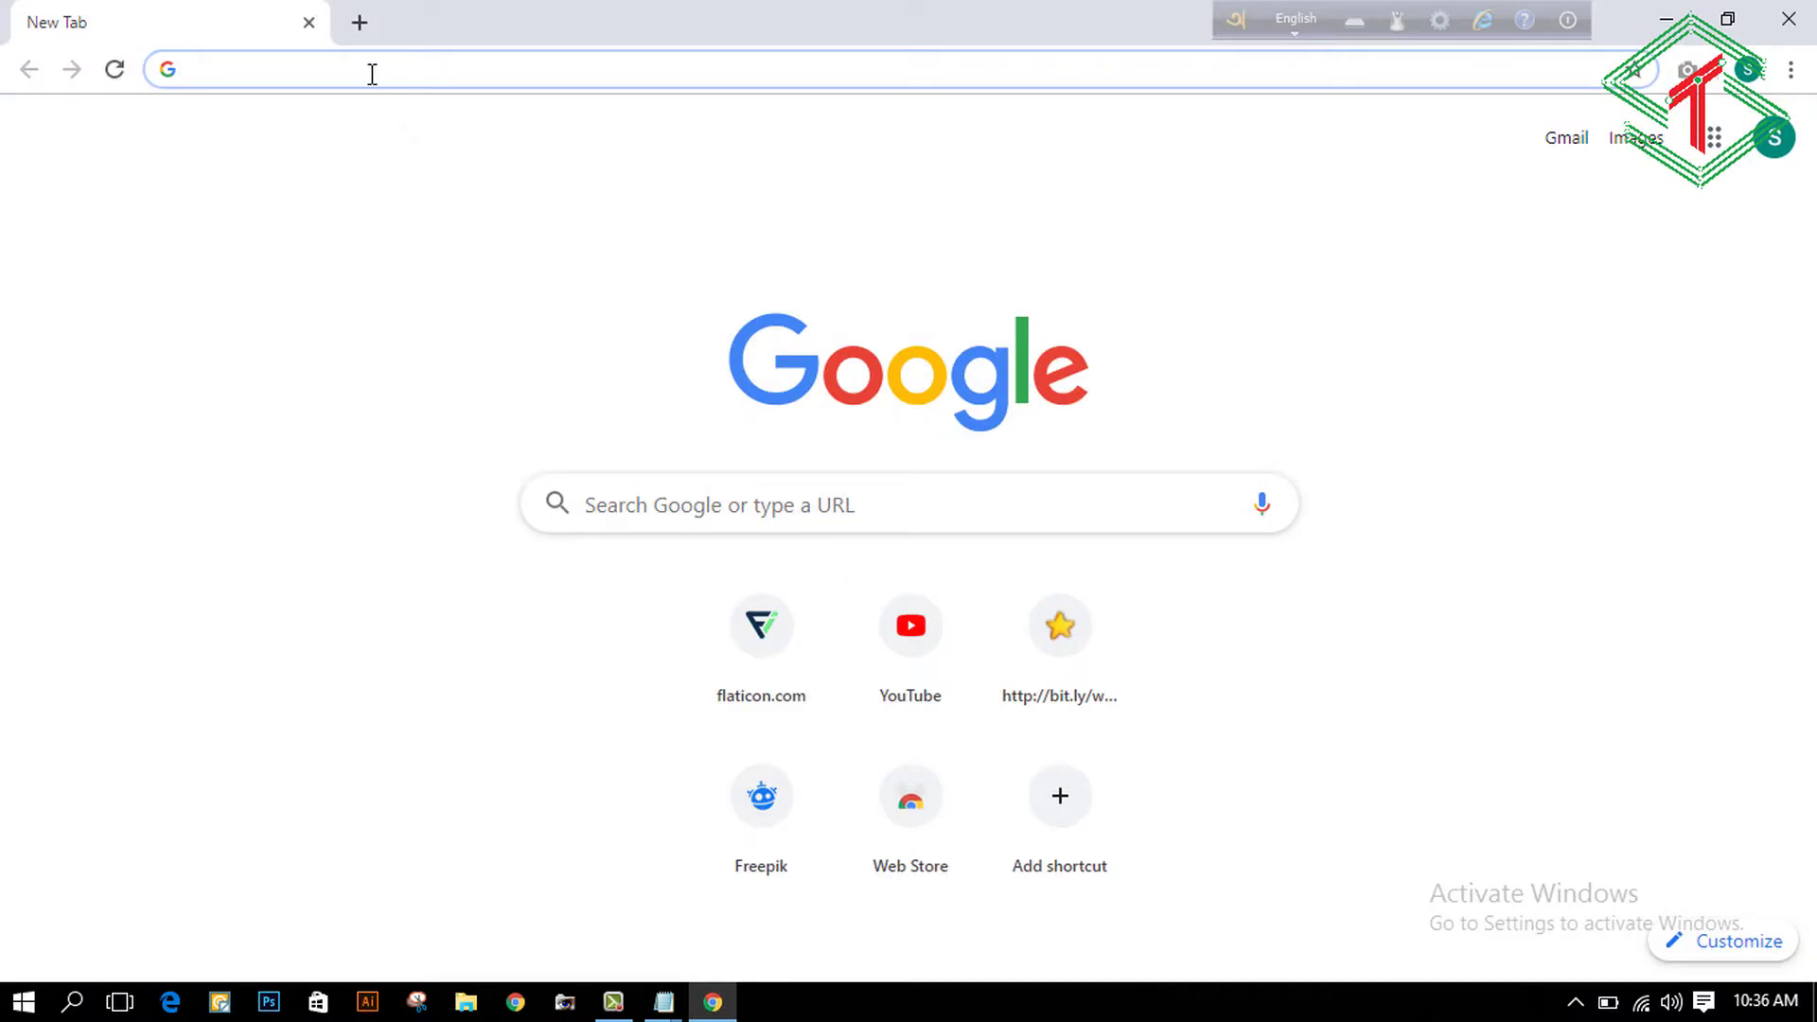
key("ctrl+v")
key("Return")
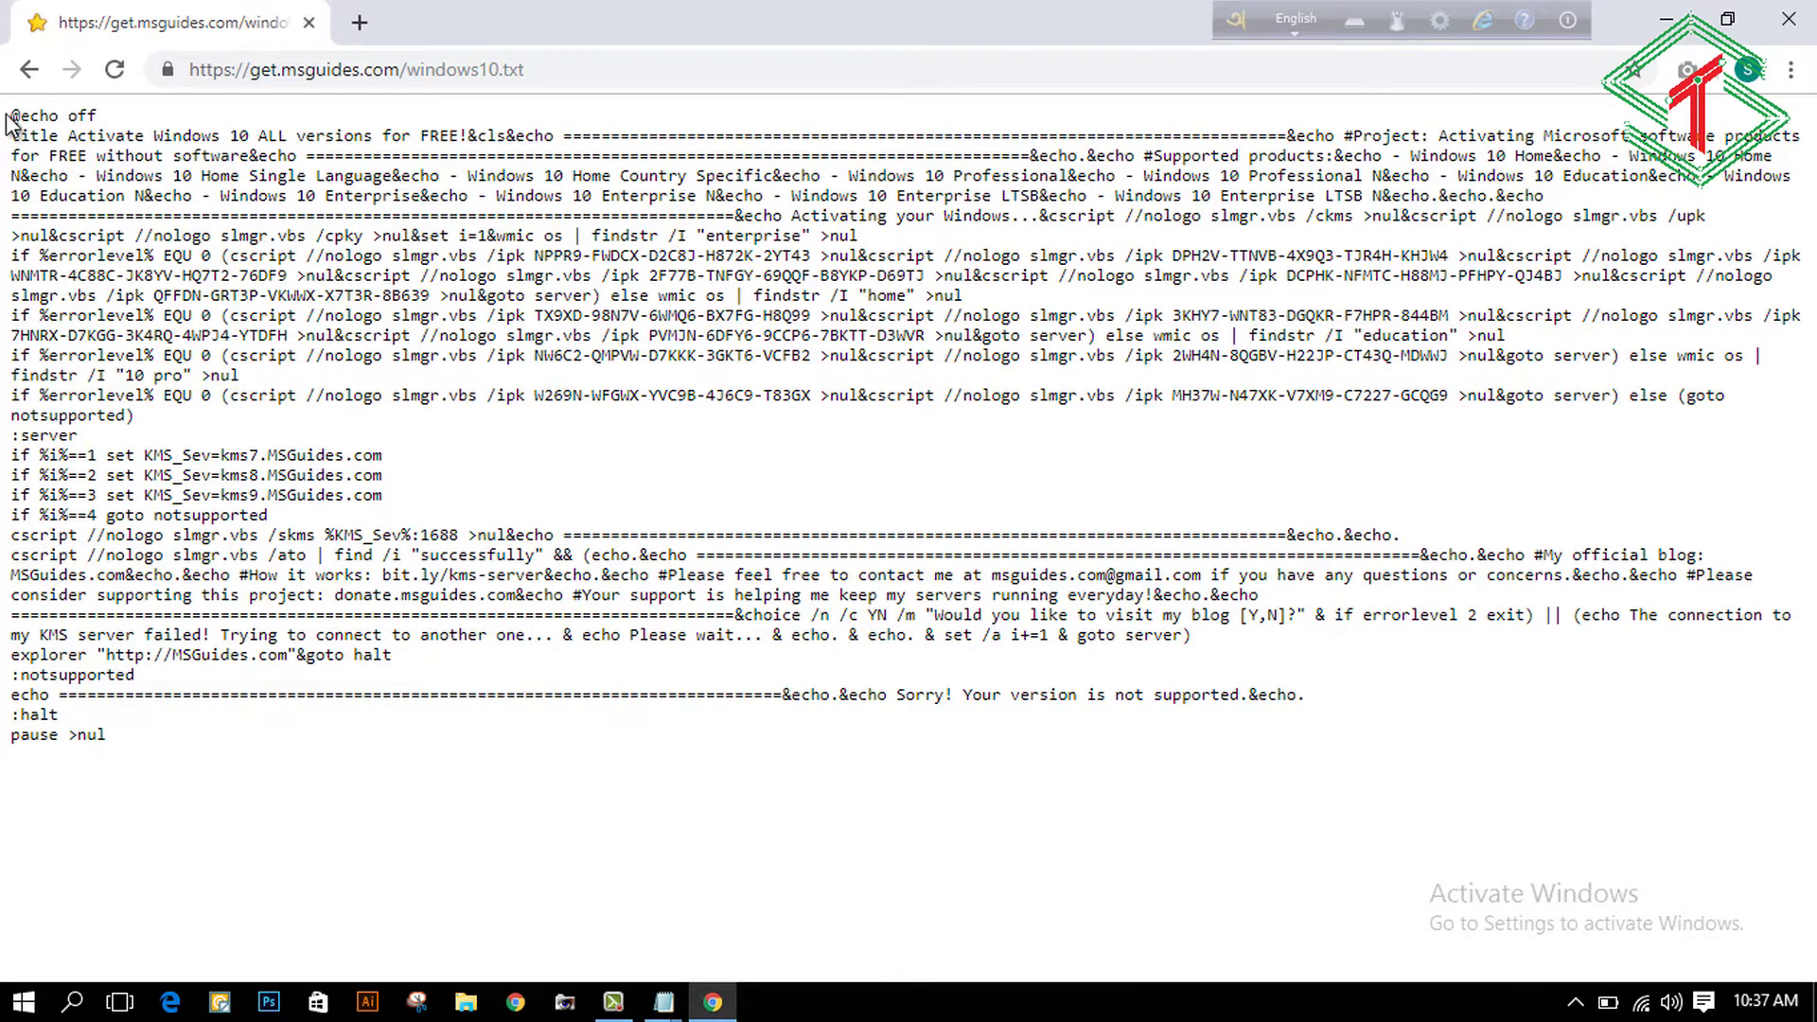
Step: Copy the entire script text shown on the web page
left_click_drag(14, 116, 49, 788)
right_click(509, 242)
left_click(558, 260)
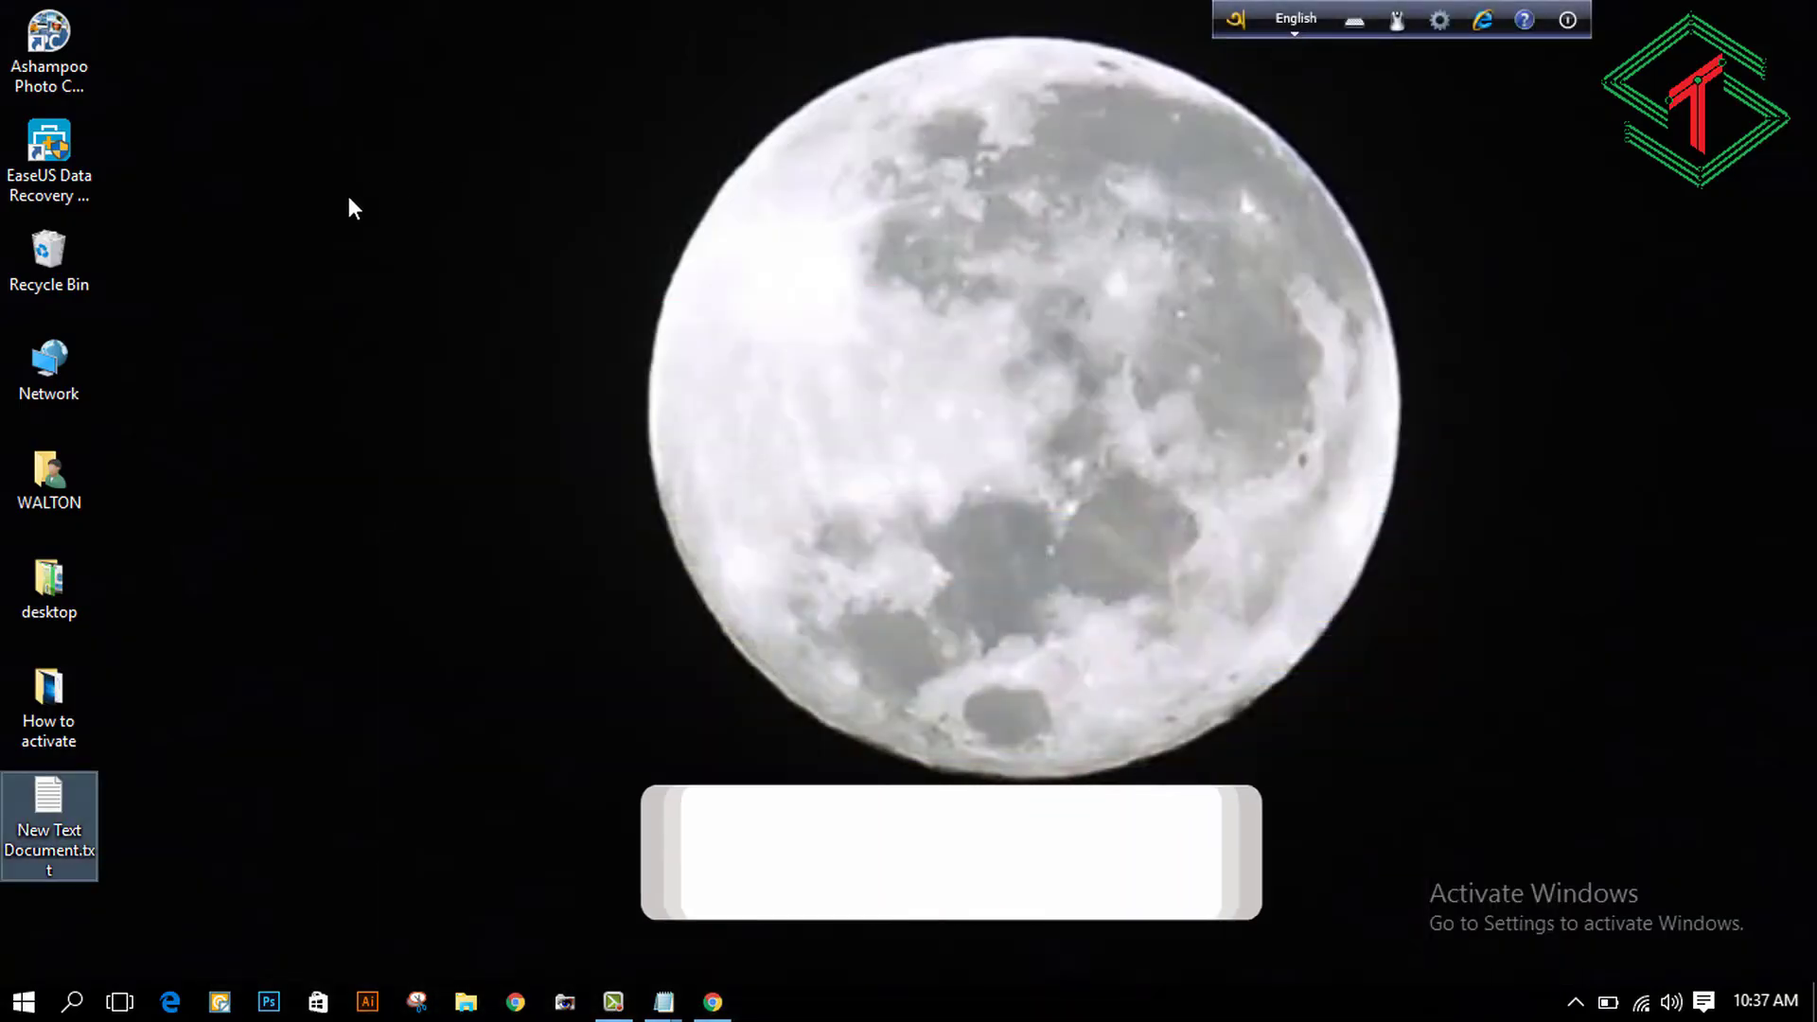
Step: Create a new text document on the desktop, keeping its default name
right_click(347, 178)
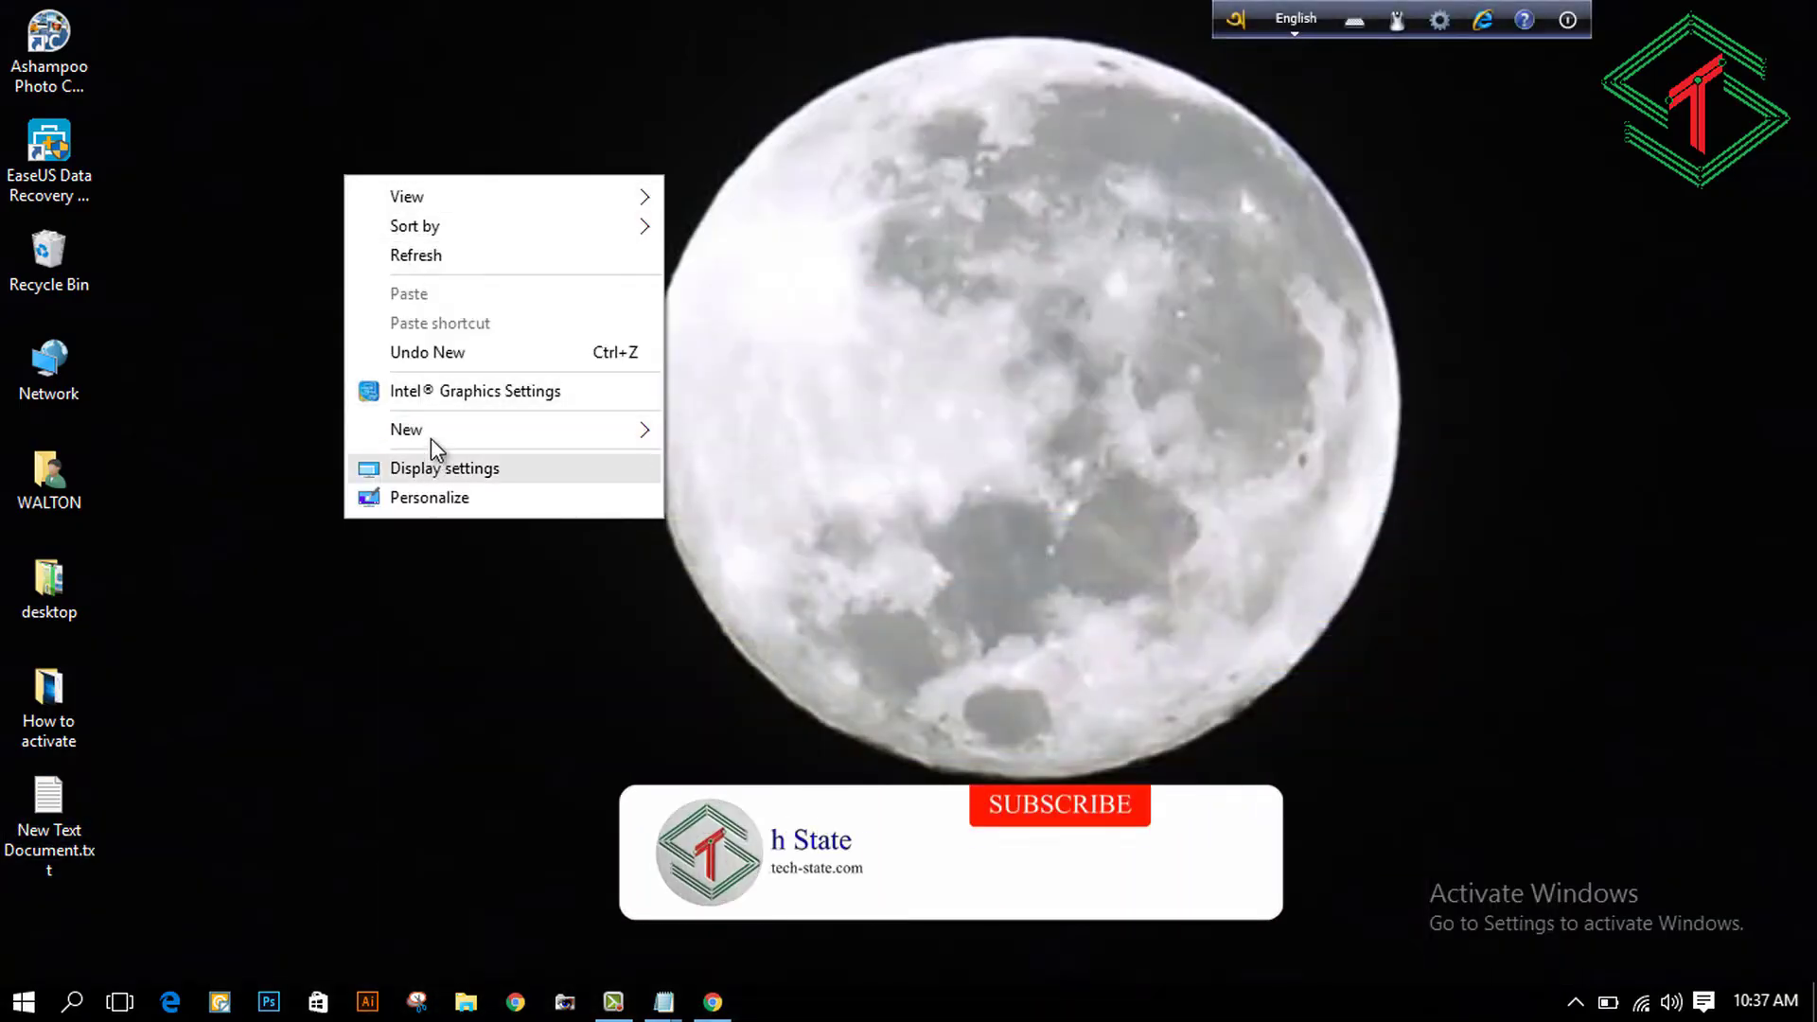
mouse_move(430, 440)
left_click(748, 702)
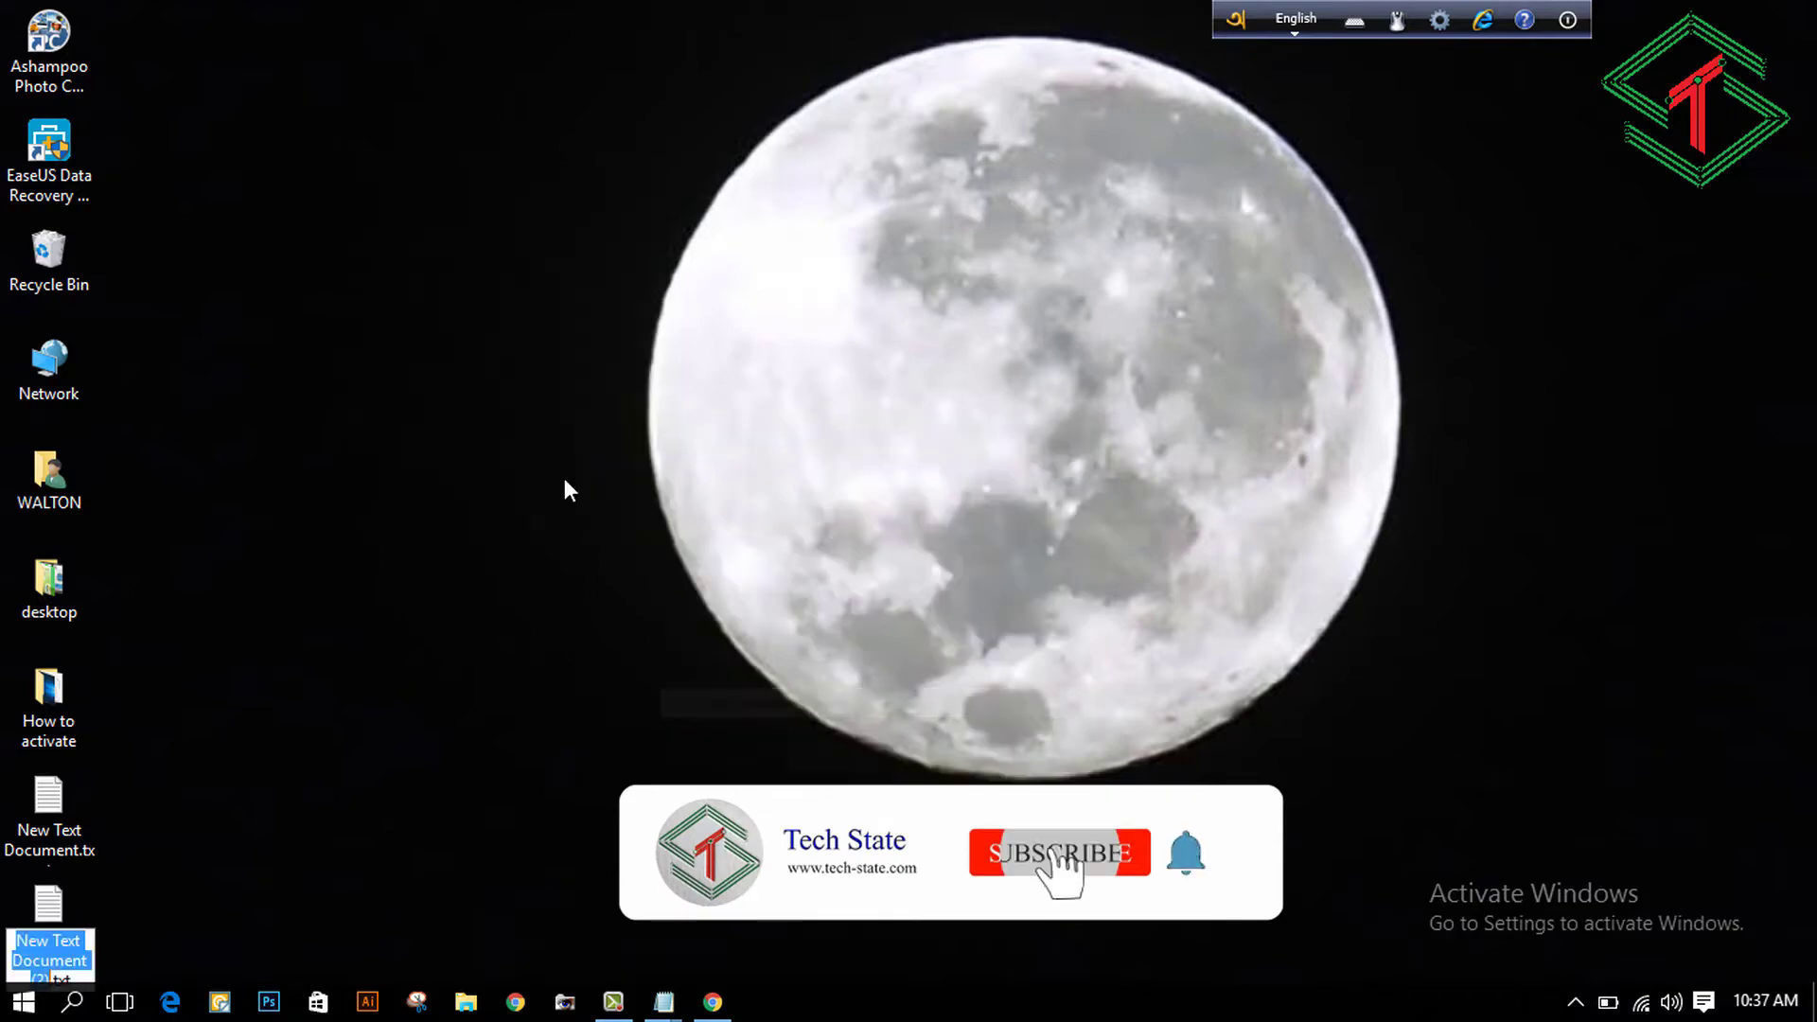
key("Return")
Step: Open the new text document in Notepad and paste the copied script, including its product keys, into it
double_click(49, 932)
key("ctrl+v")
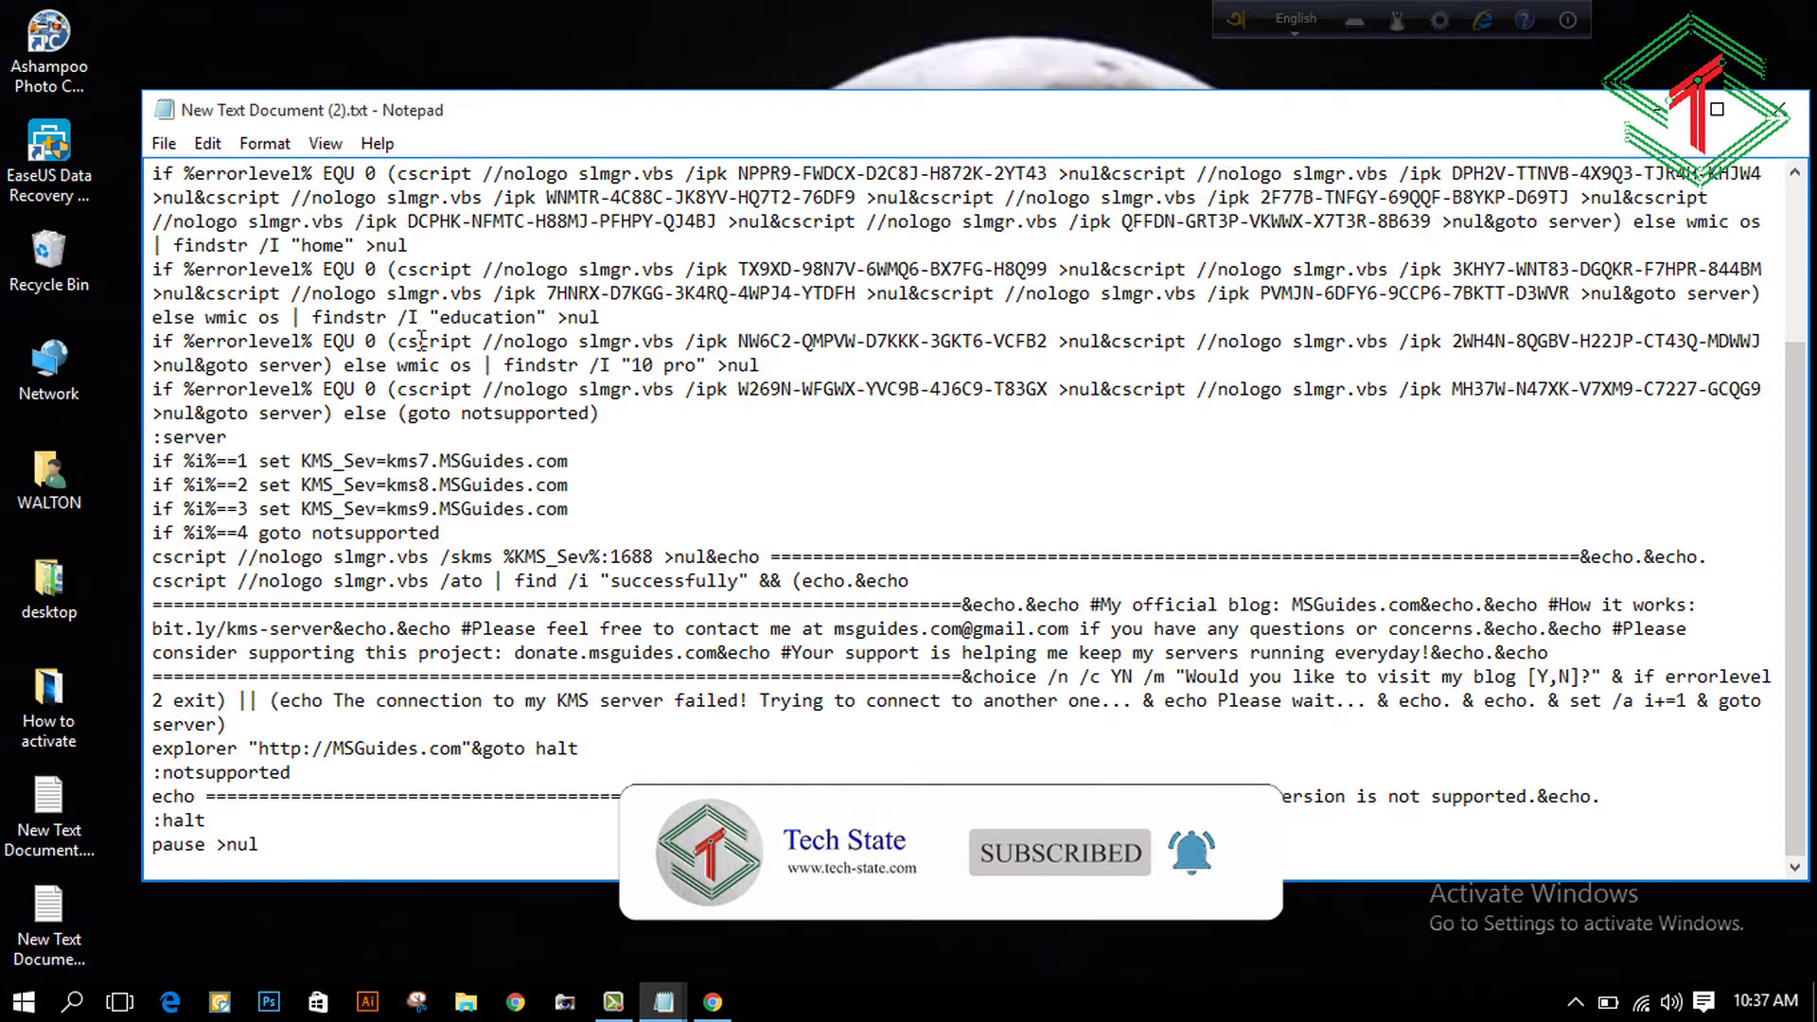
scroll(389, 420, "up", 3)
scroll(377, 398, "down", 3)
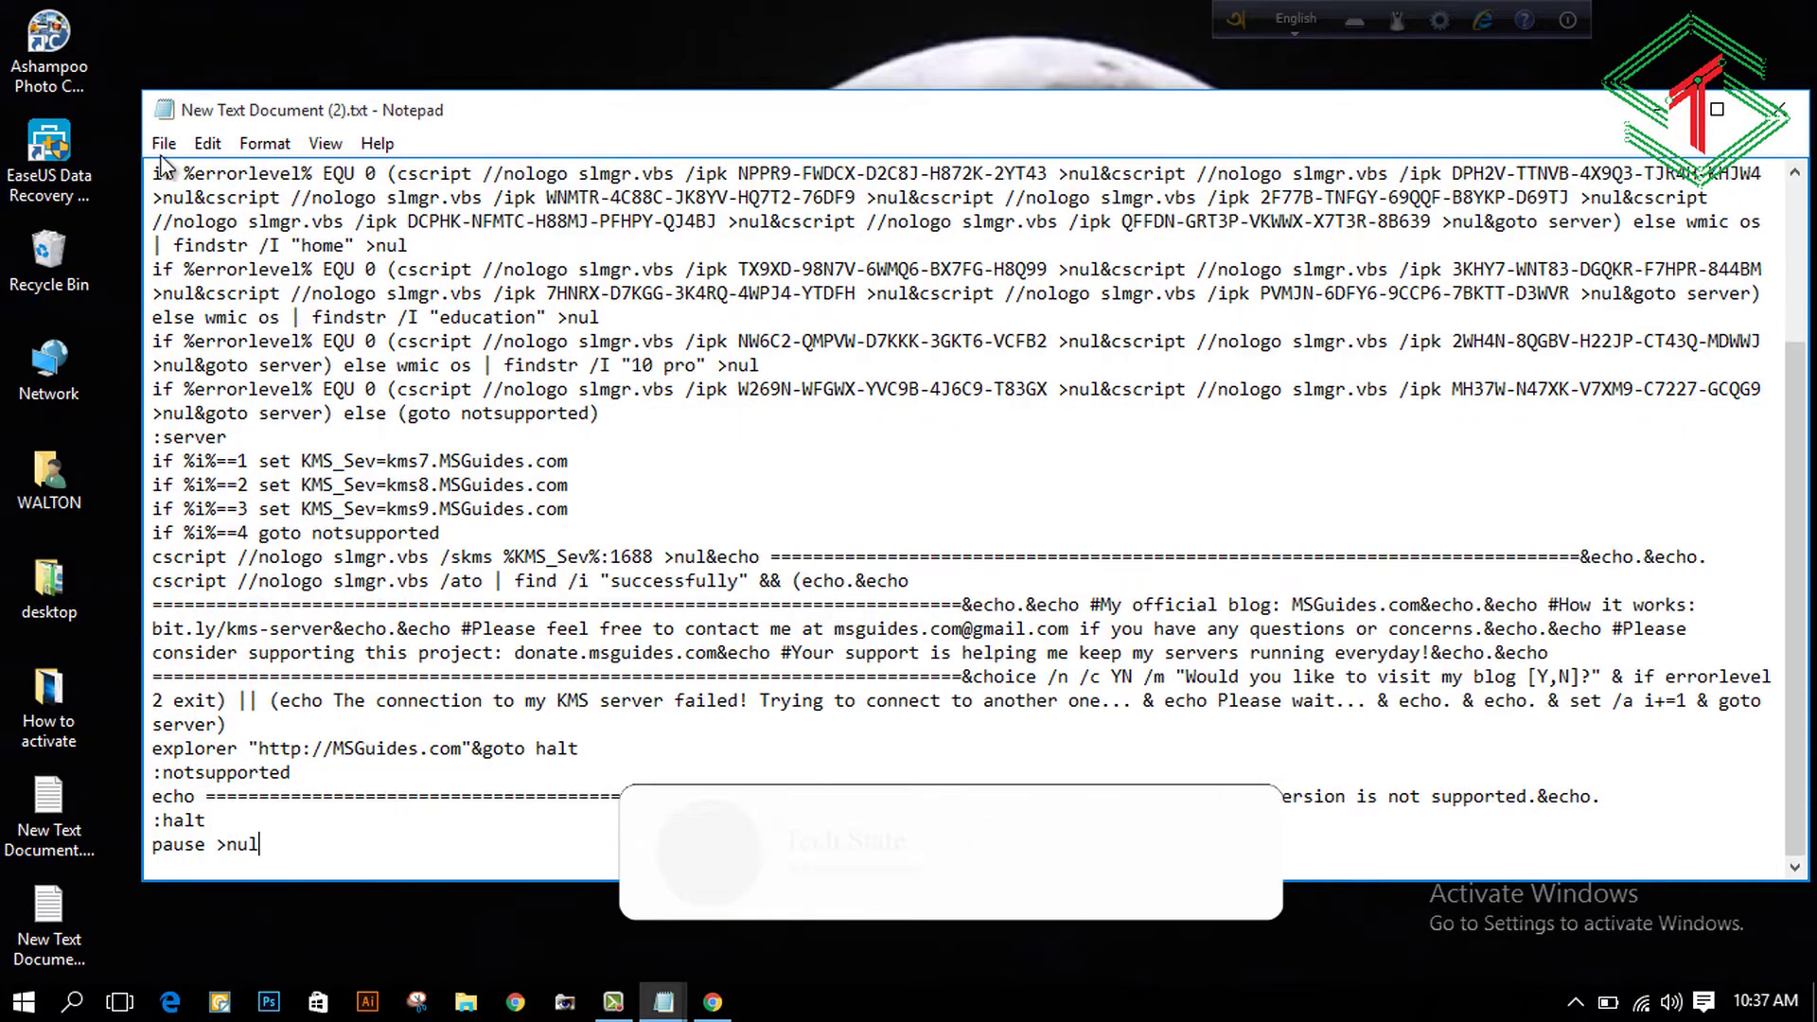
Step: Save the script to the desktop as 1click.cmd and close Notepad
left_click(164, 143)
left_click(208, 263)
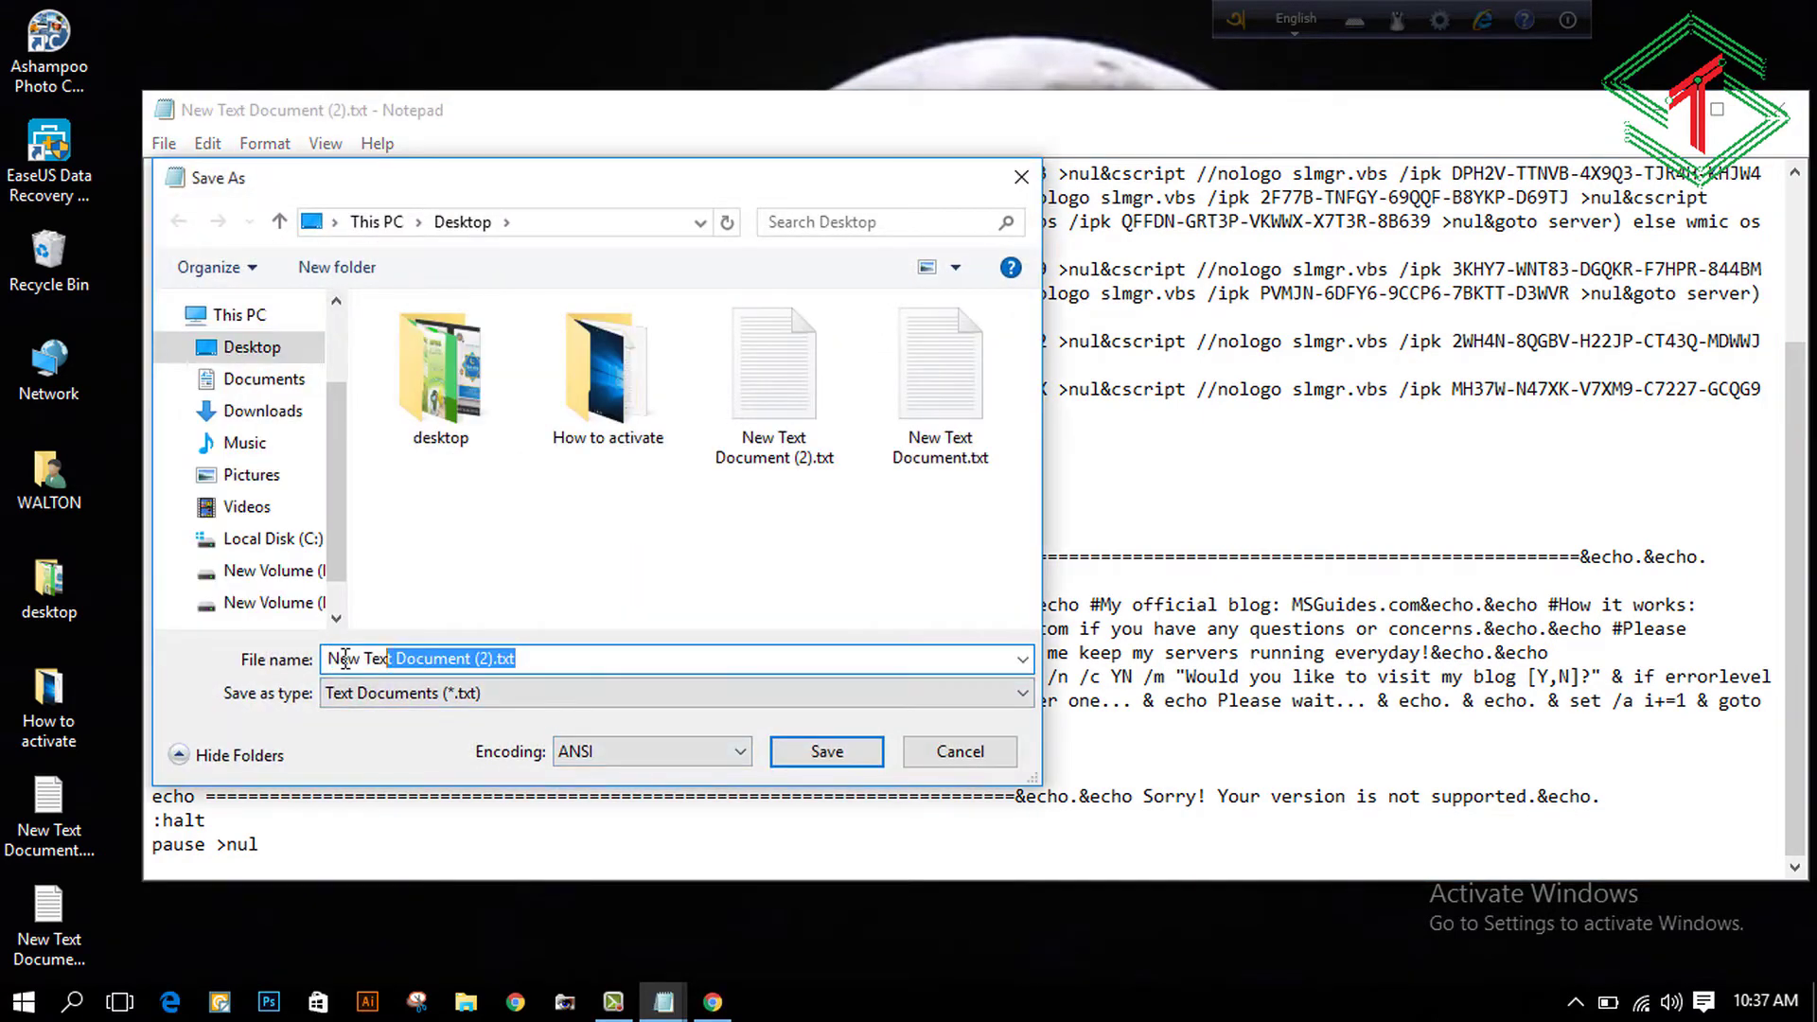
key("BackSpace")
type("1cx")
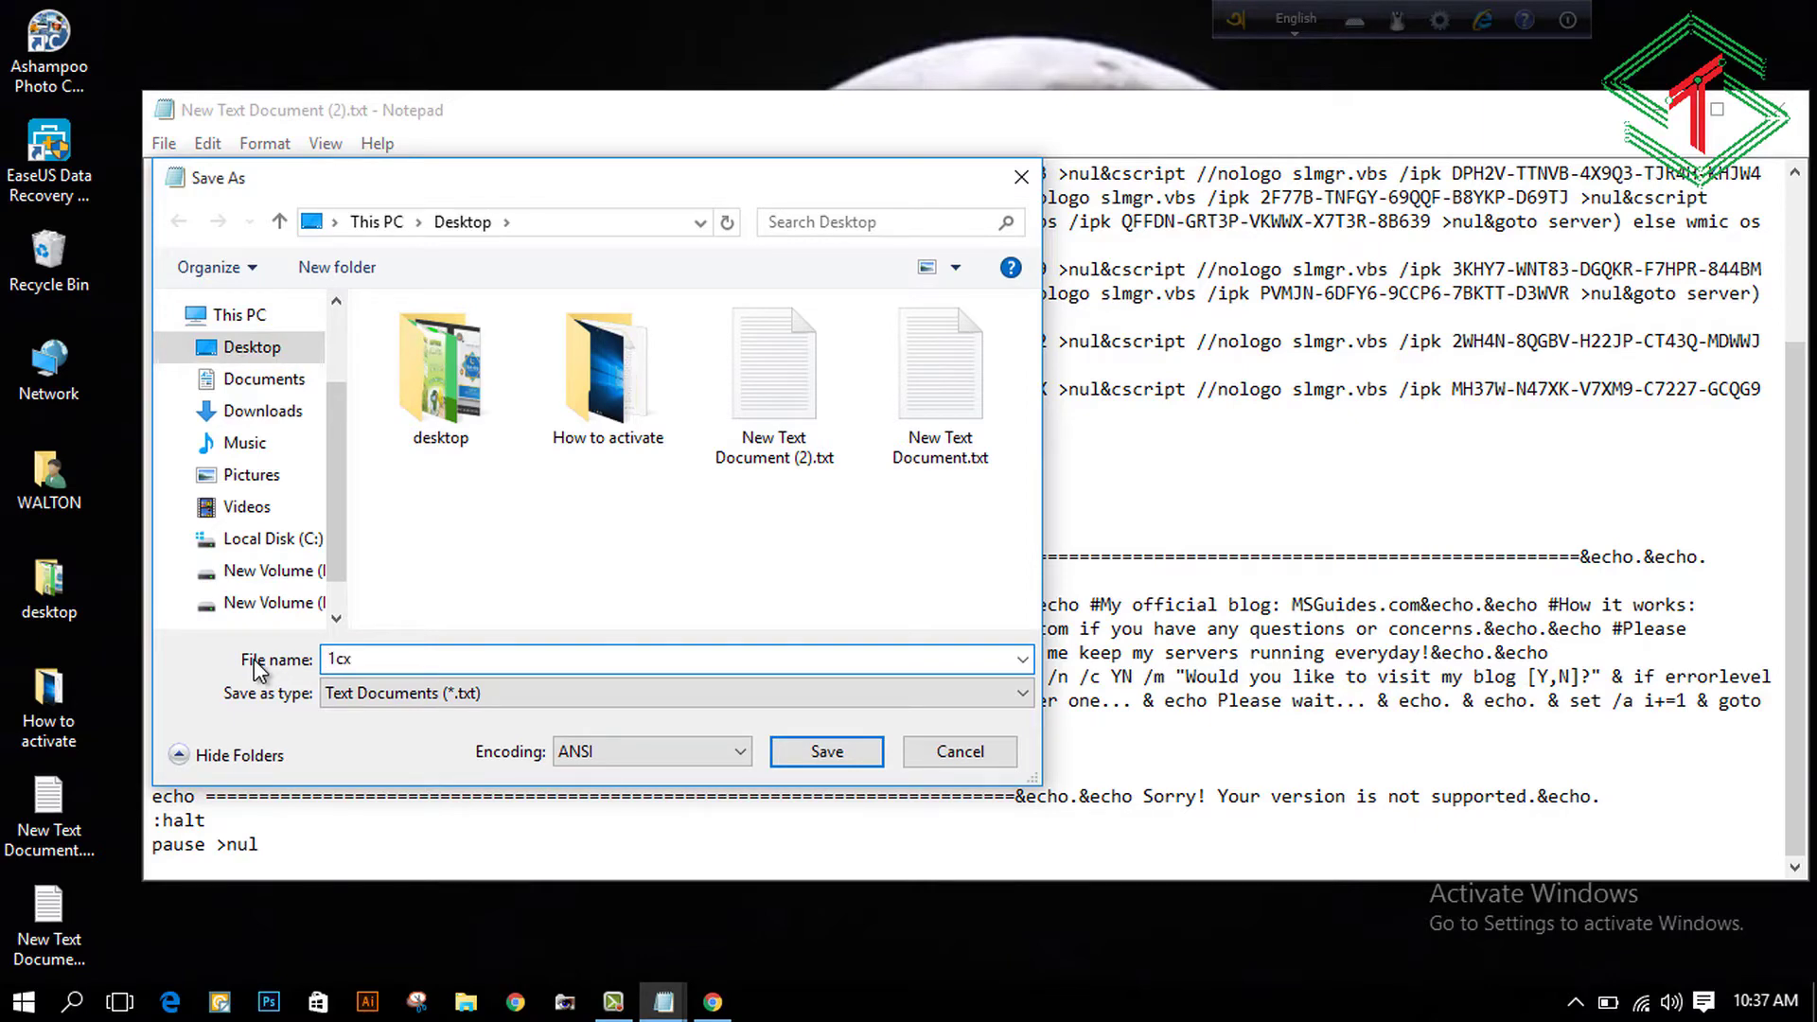
key("BackSpace")
type("lick.cmd")
key("Return")
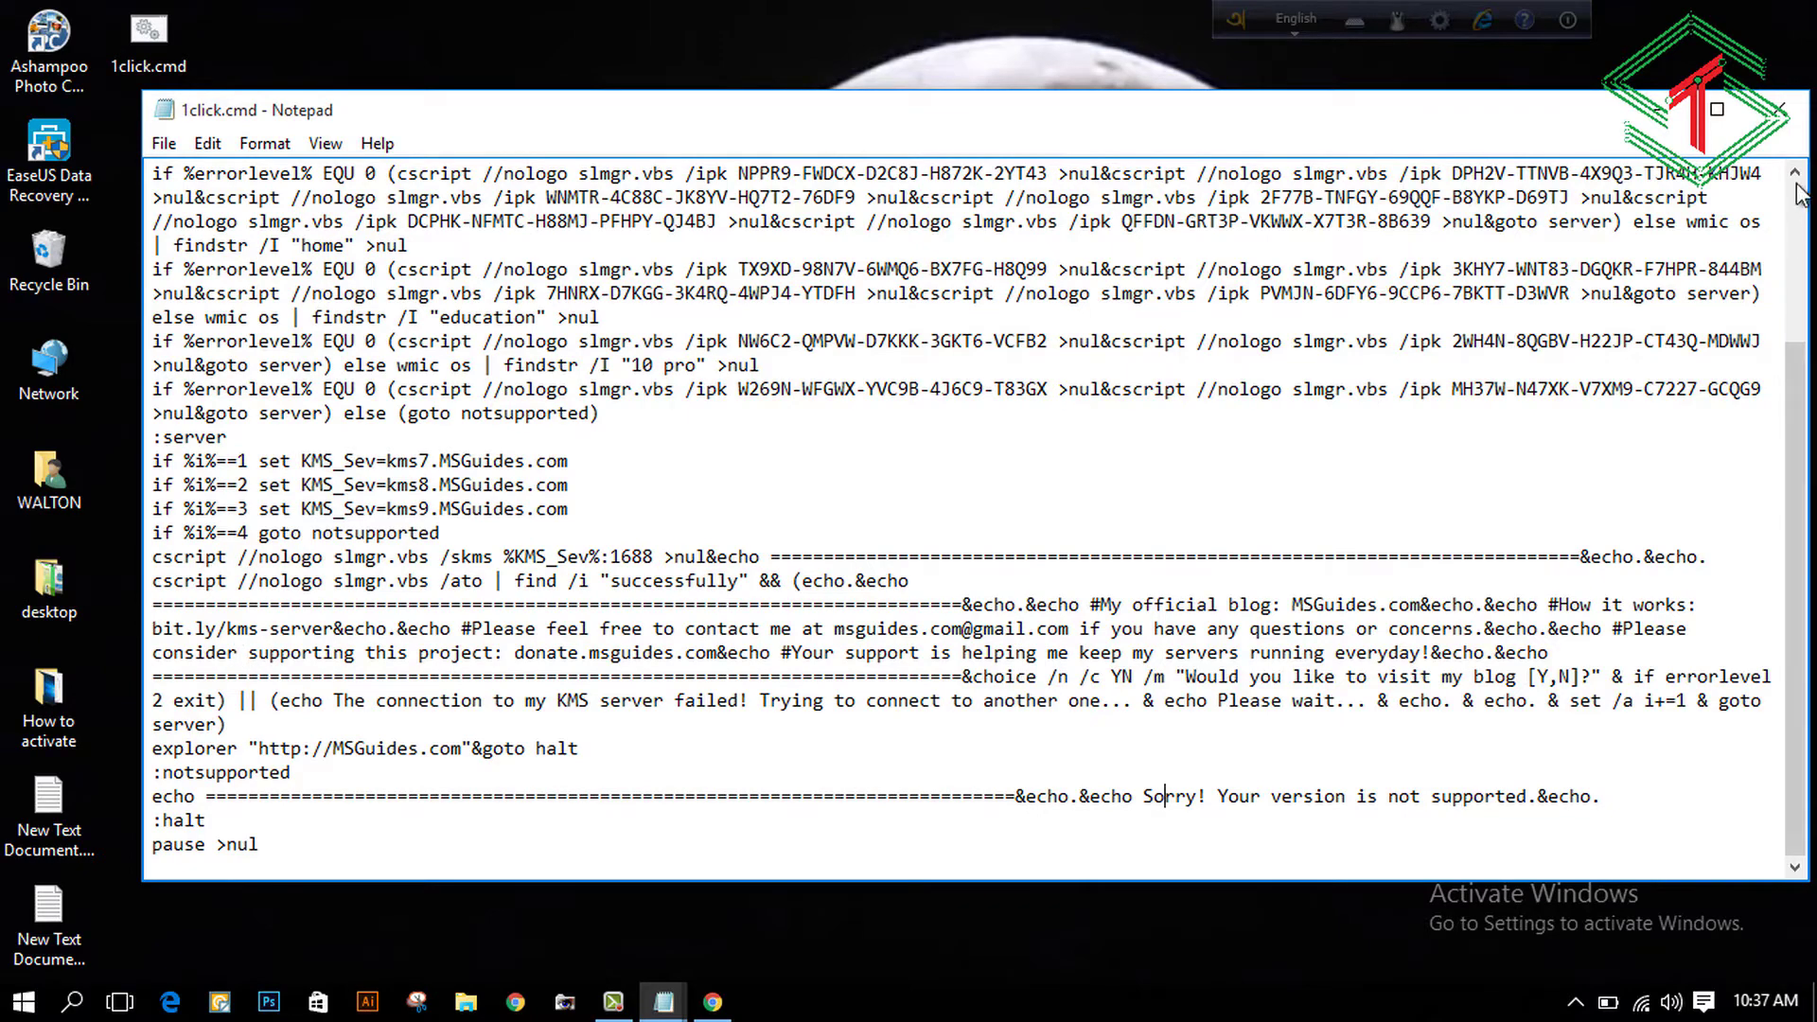
left_click(1781, 109)
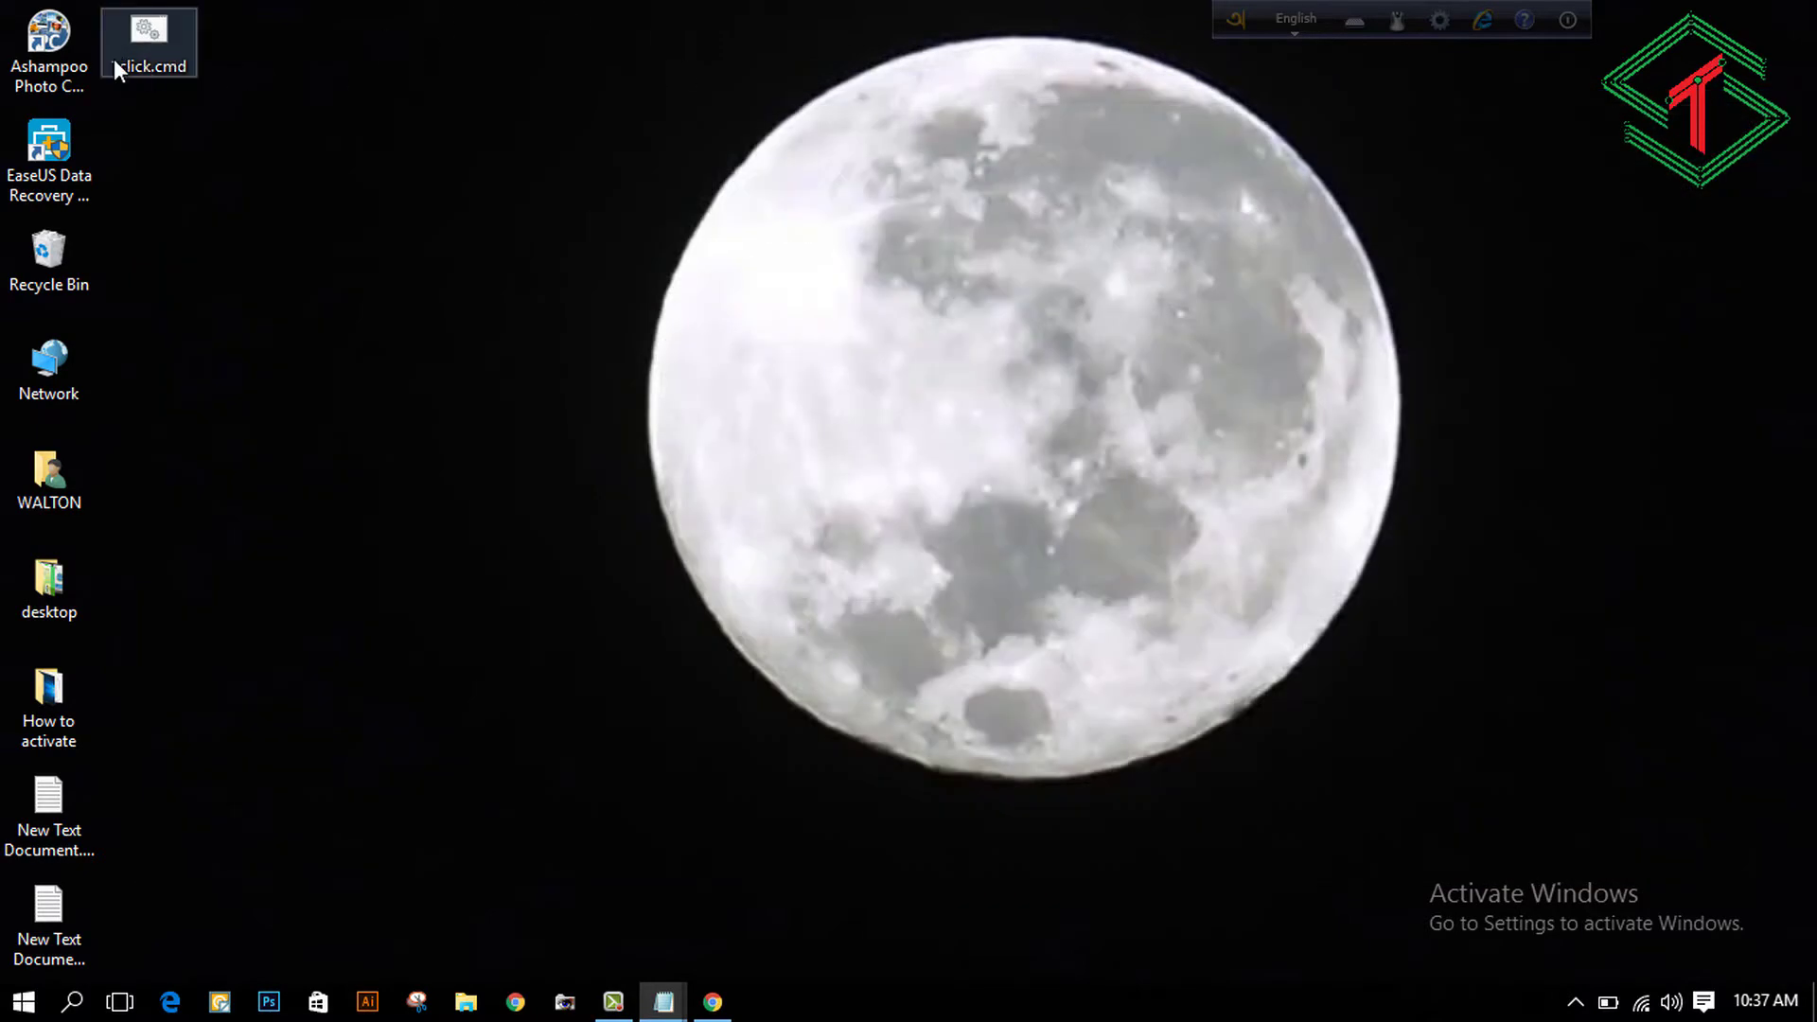
Step: Run 1click.cmd as administrator, follow its output, and close the command window
right_click(145, 37)
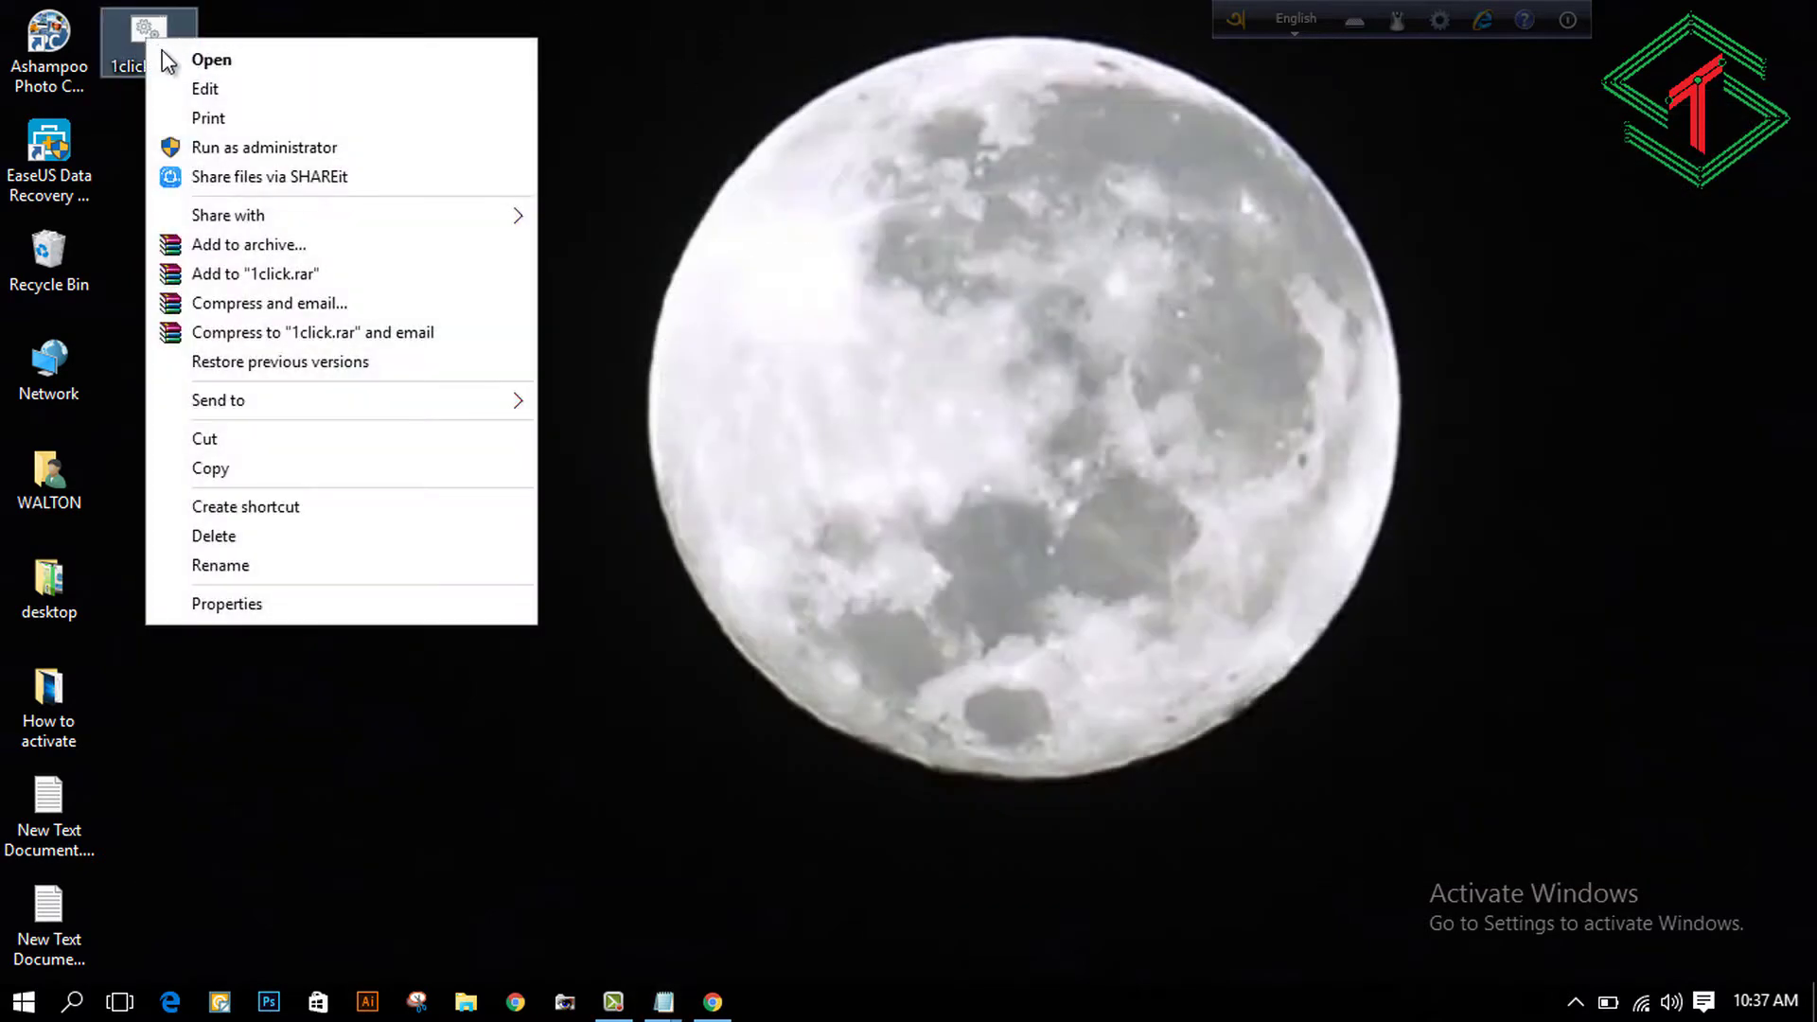
left_click(240, 146)
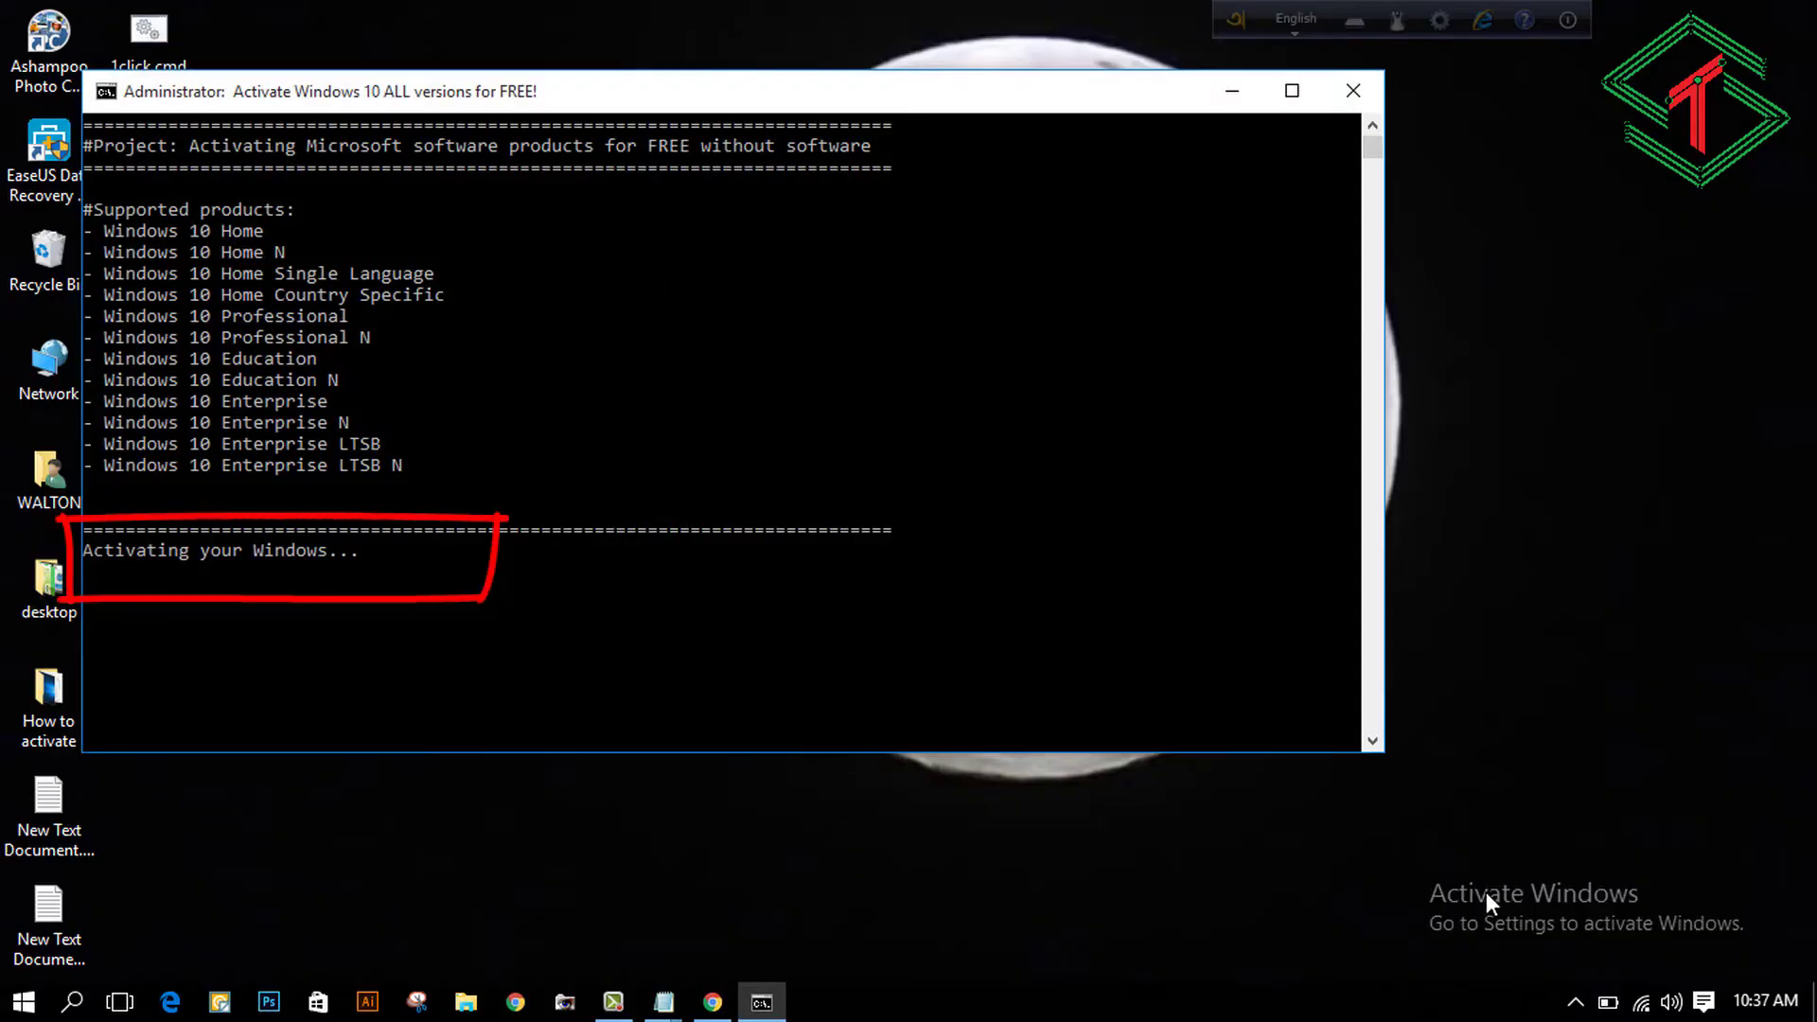
left_click_drag(1403, 832, 1775, 958)
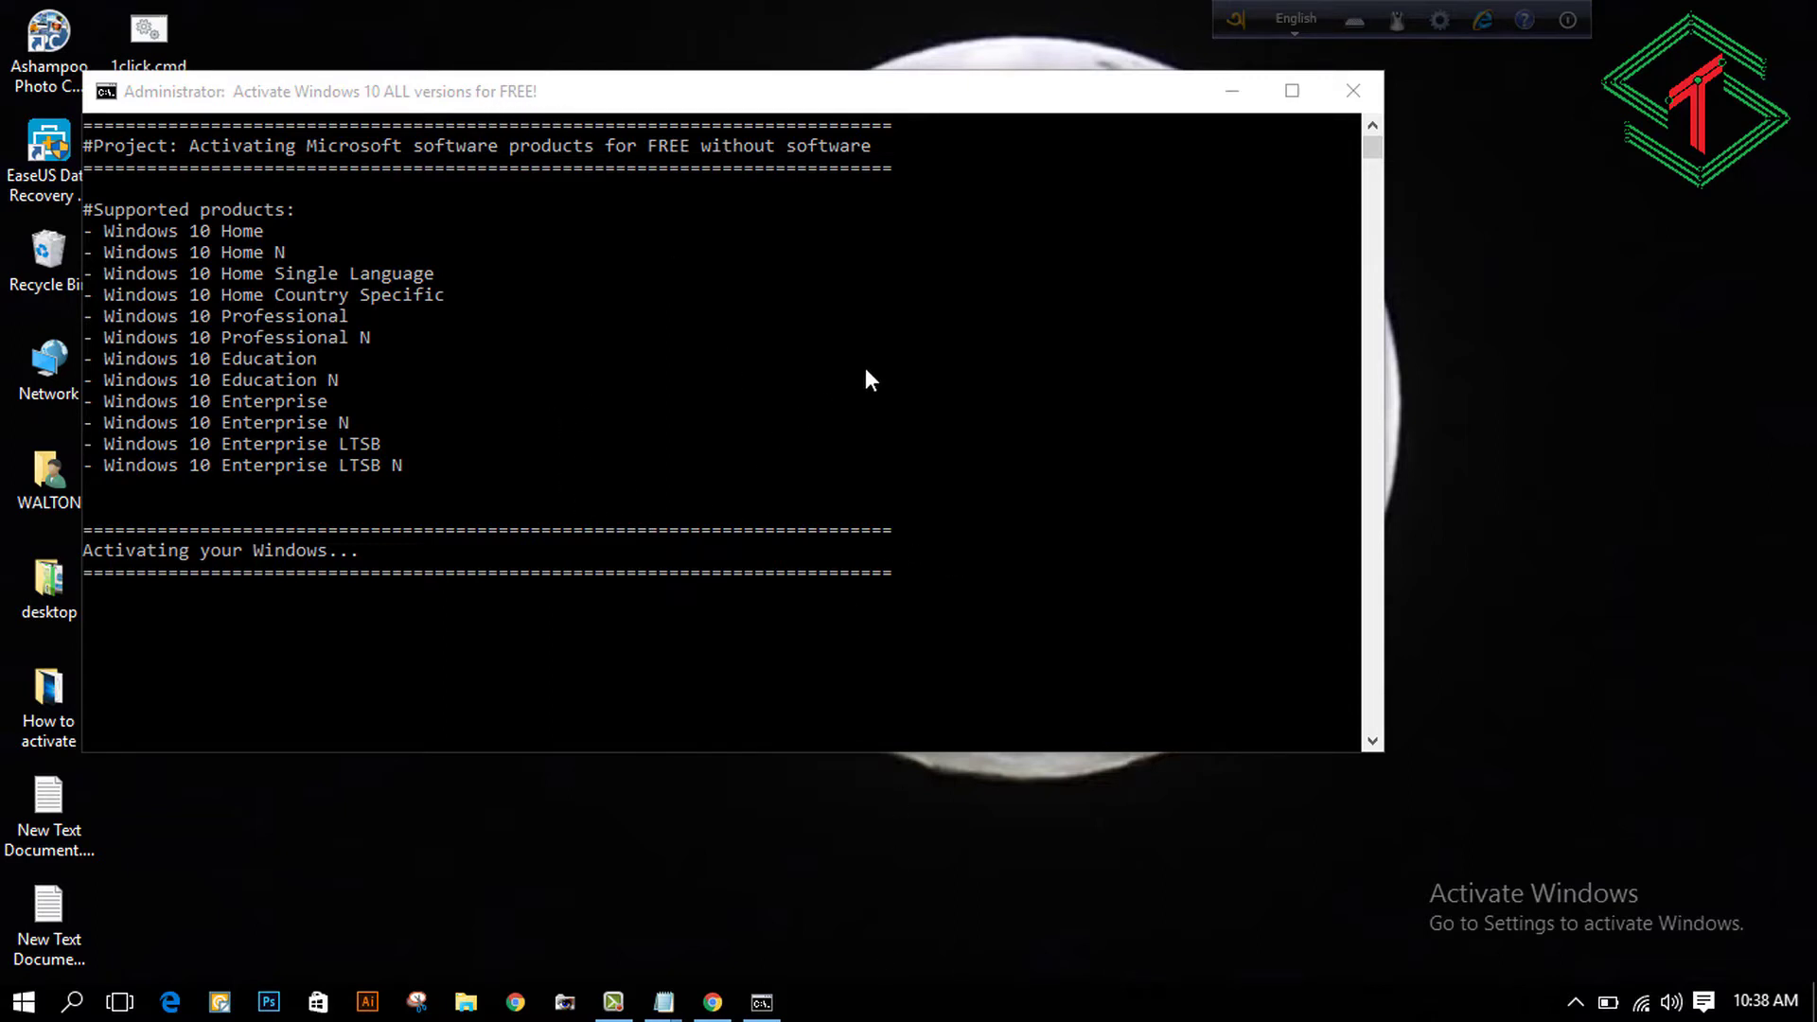
scroll(661, 438, "down", 2)
scroll(857, 398, "up", 1)
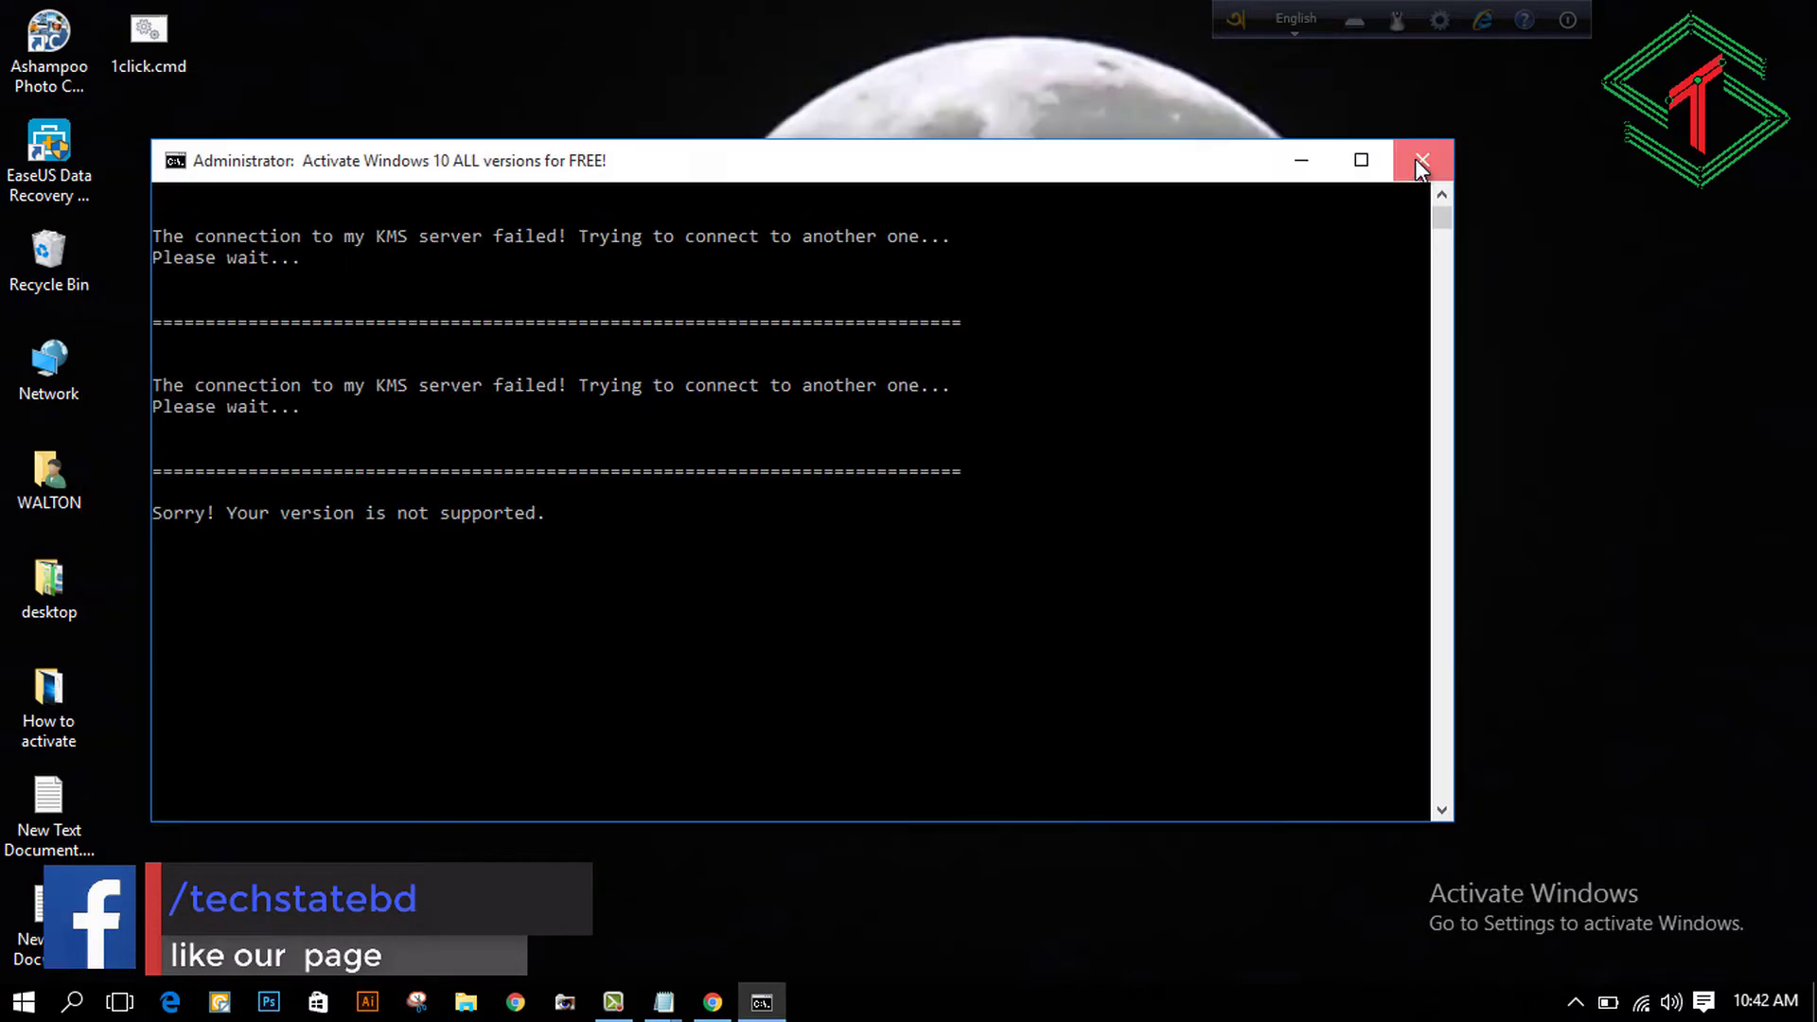
left_click(1416, 157)
right_click(778, 298)
left_click(824, 373)
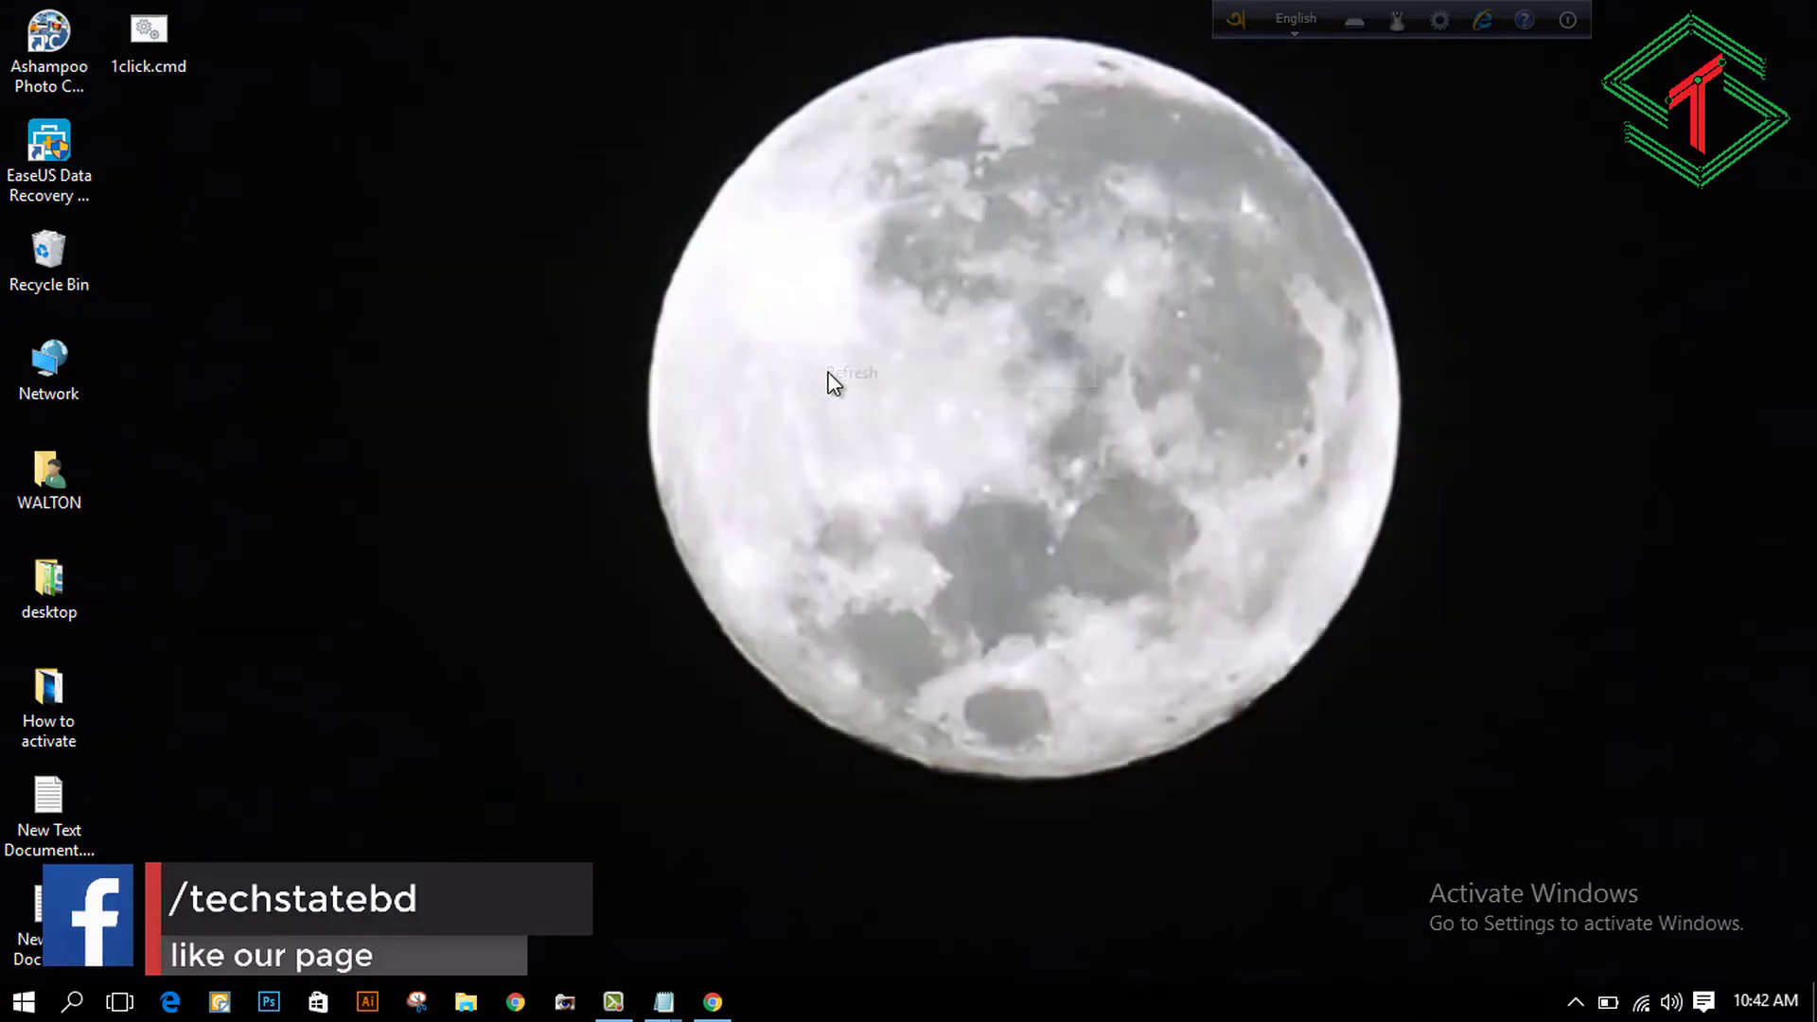
right_click(828, 374)
left_click(882, 452)
right_click(888, 464)
left_click(927, 527)
right_click(722, 377)
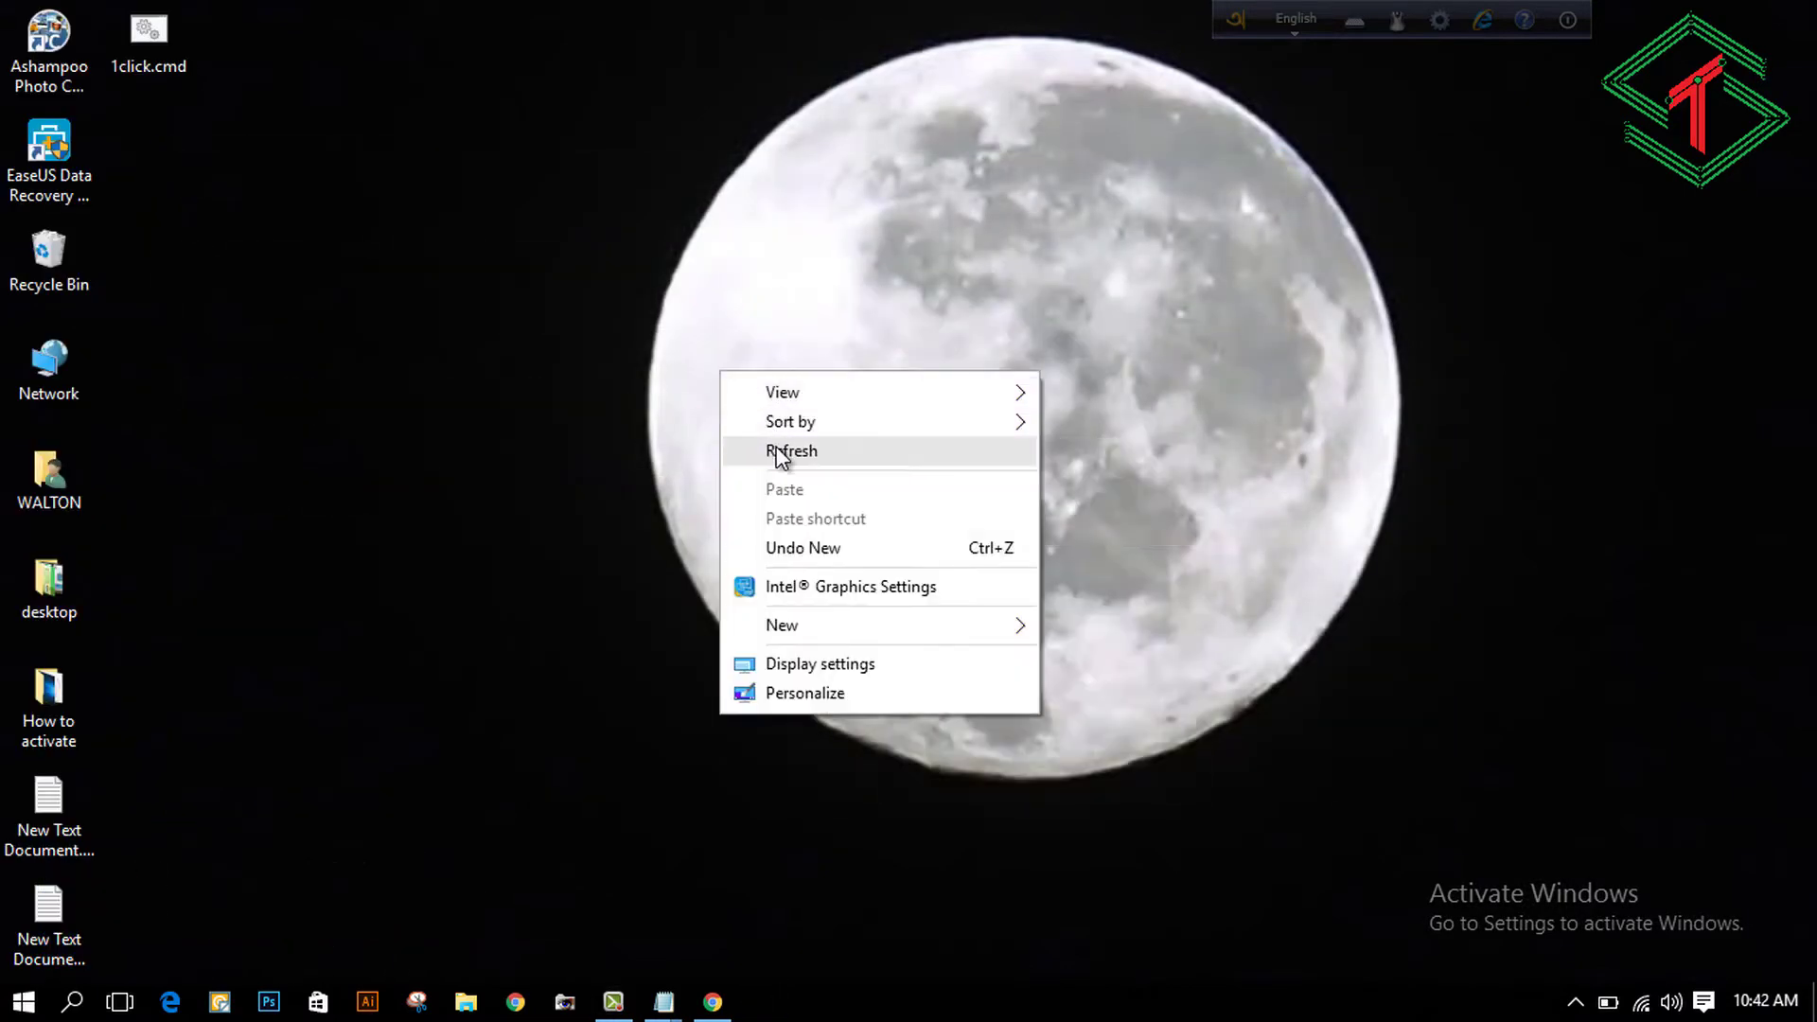
left_click(783, 452)
right_click(711, 366)
left_click(792, 451)
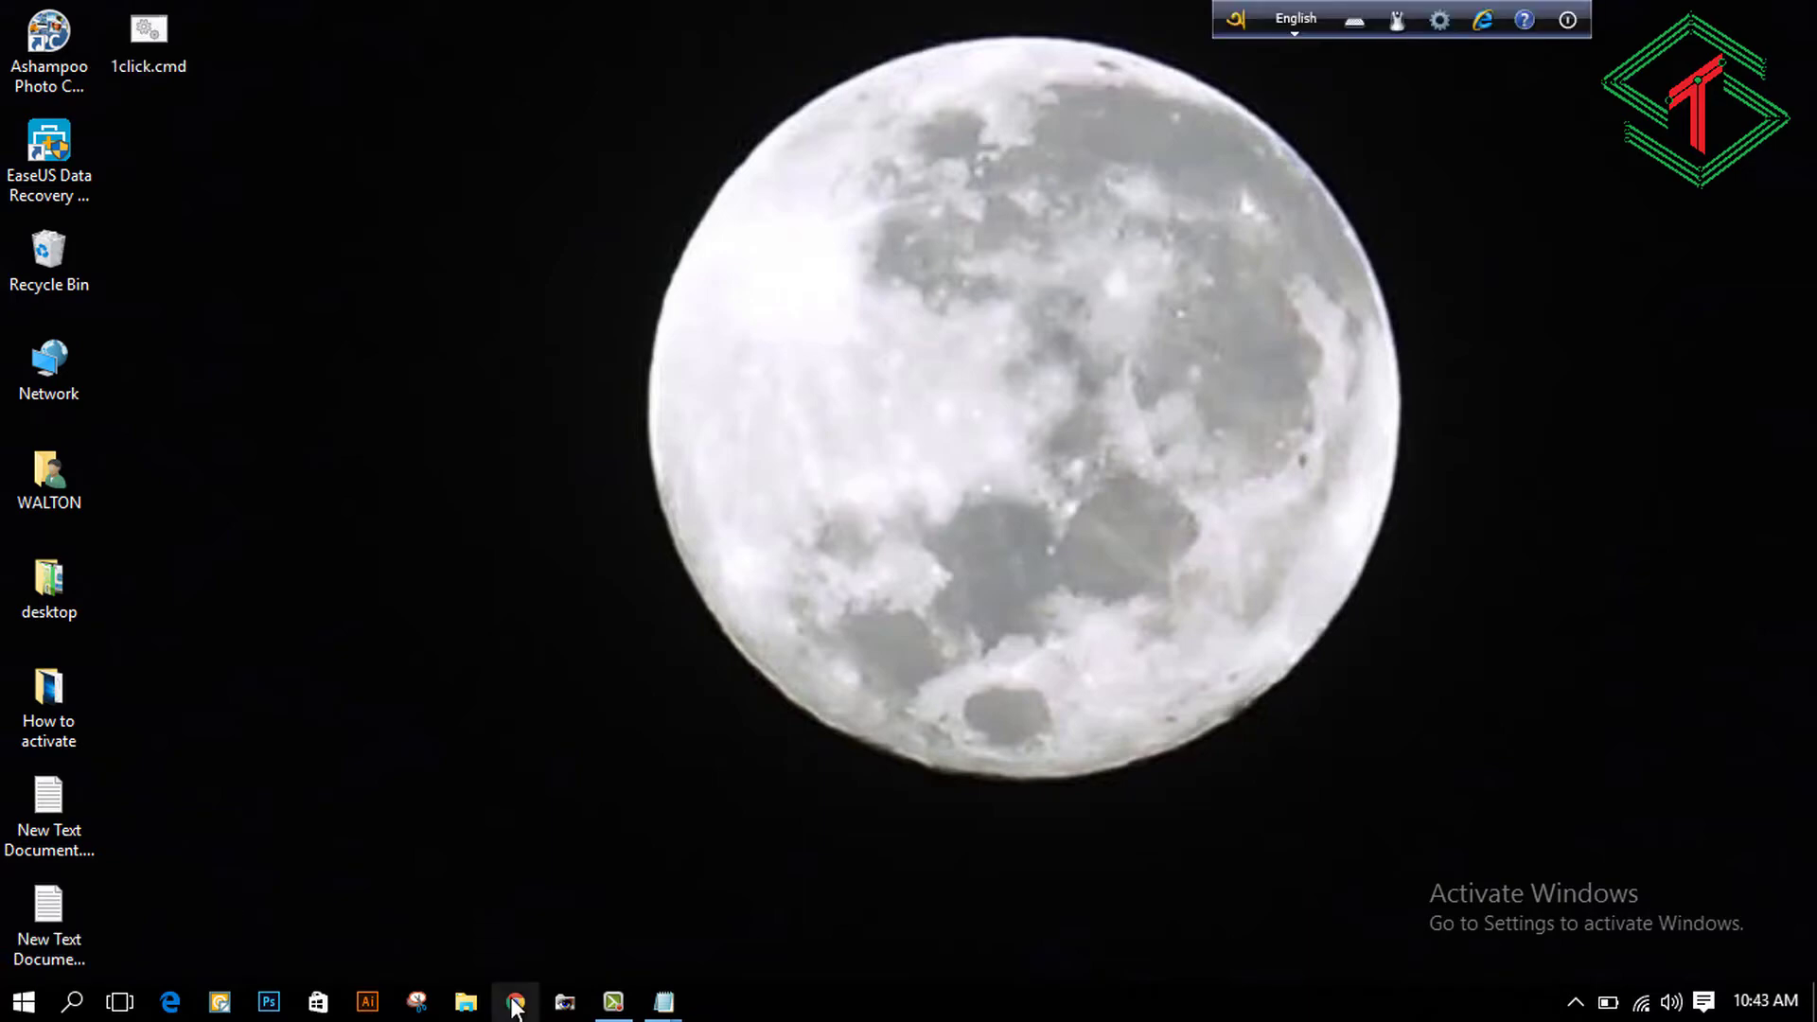
Step: Search Google in Chrome for kmspico and open the "Download KMSpico 11 Final Windows 10 Activator [2019]" result
left_click(514, 1002)
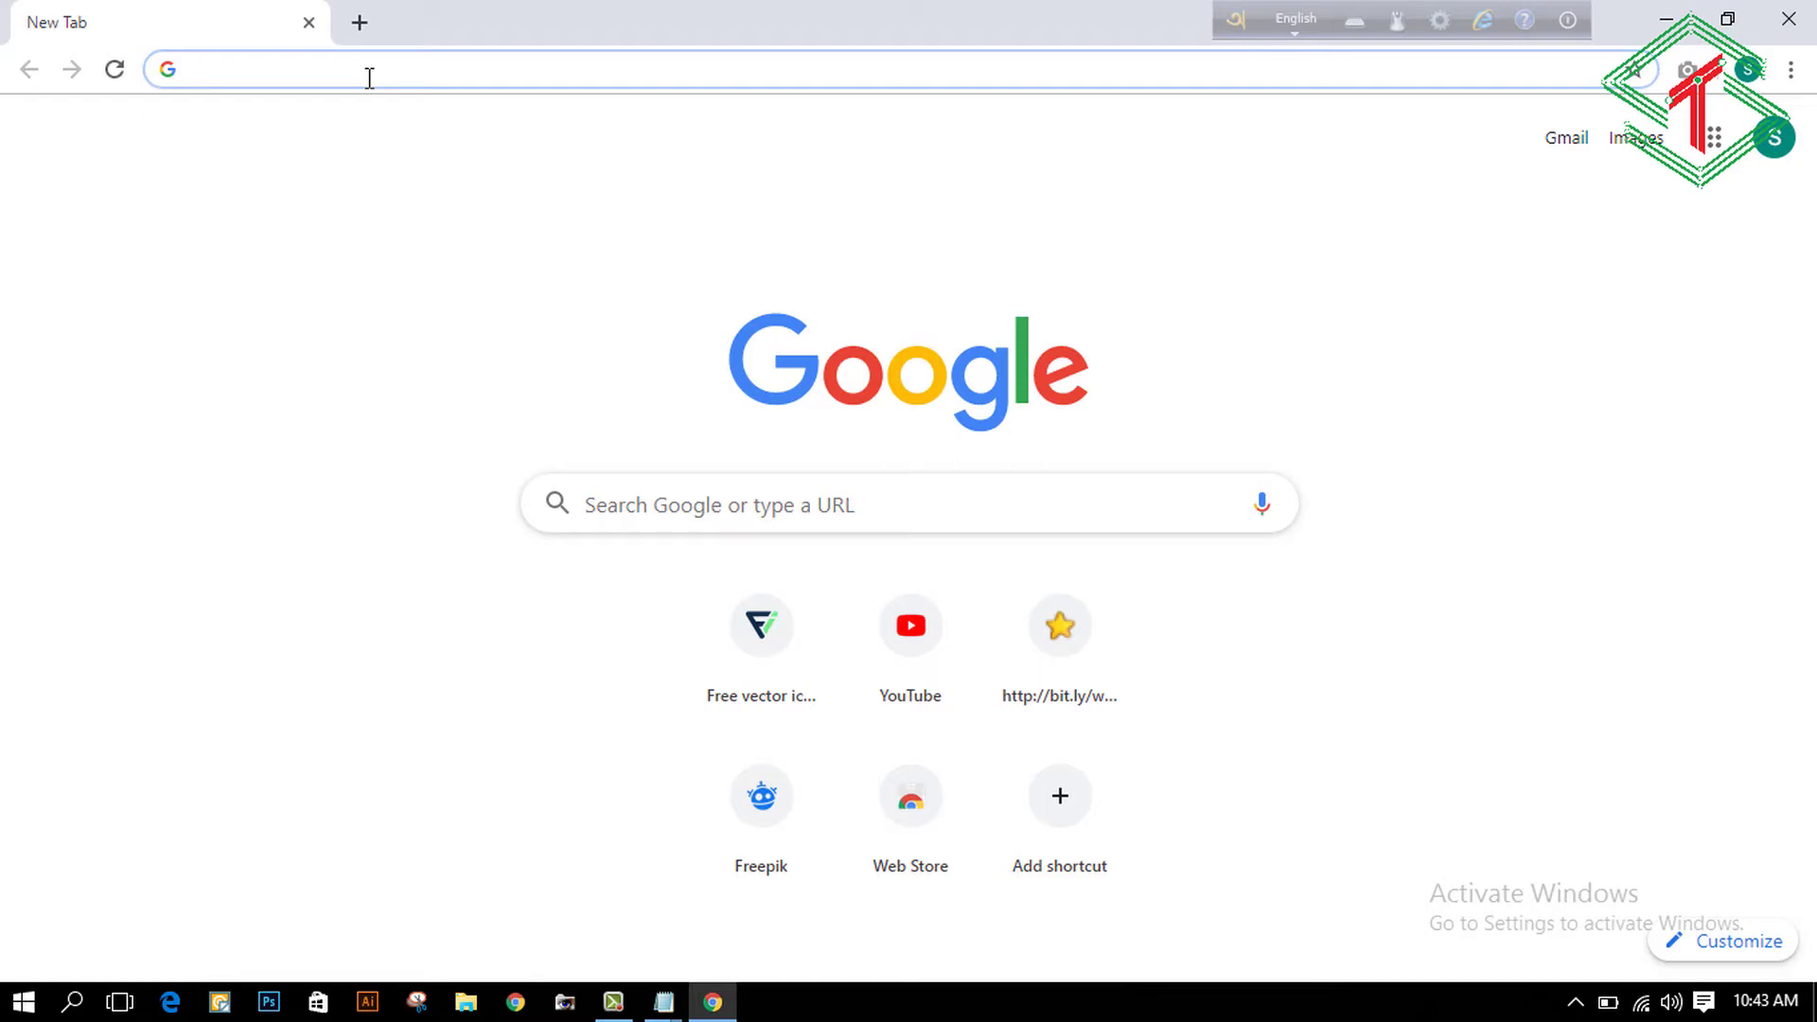
type("kmspico")
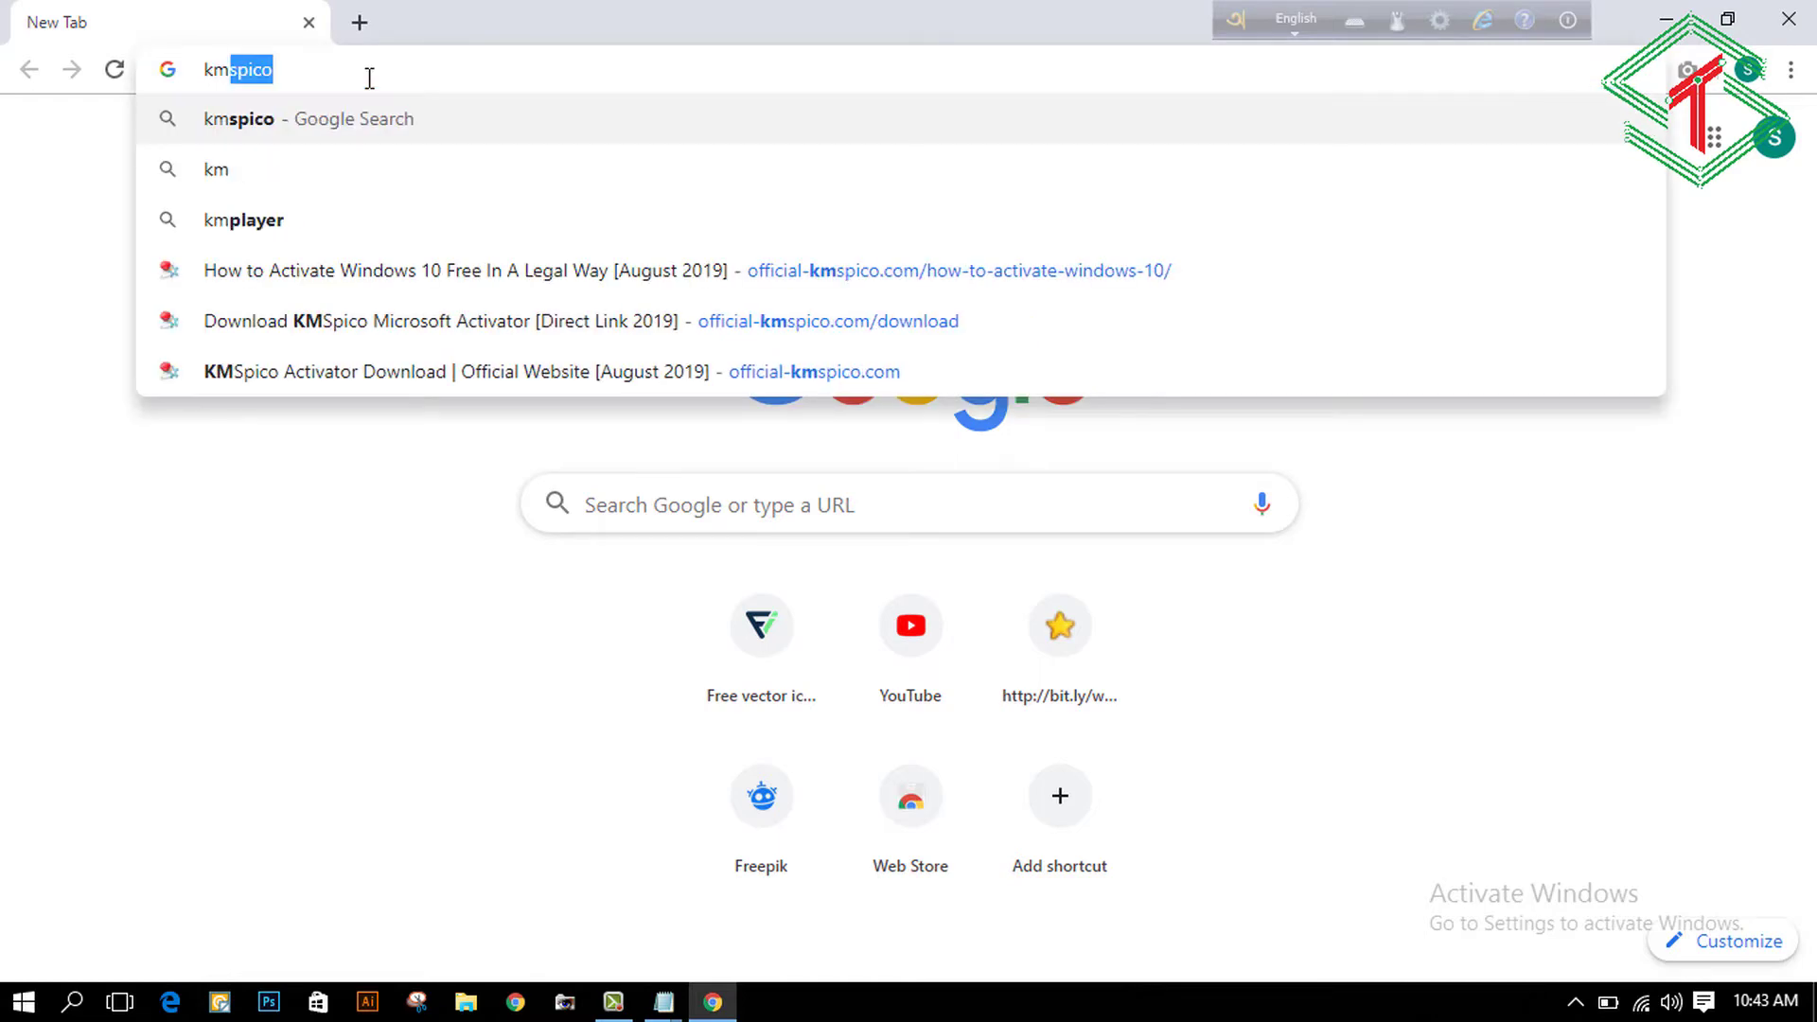
key("Return")
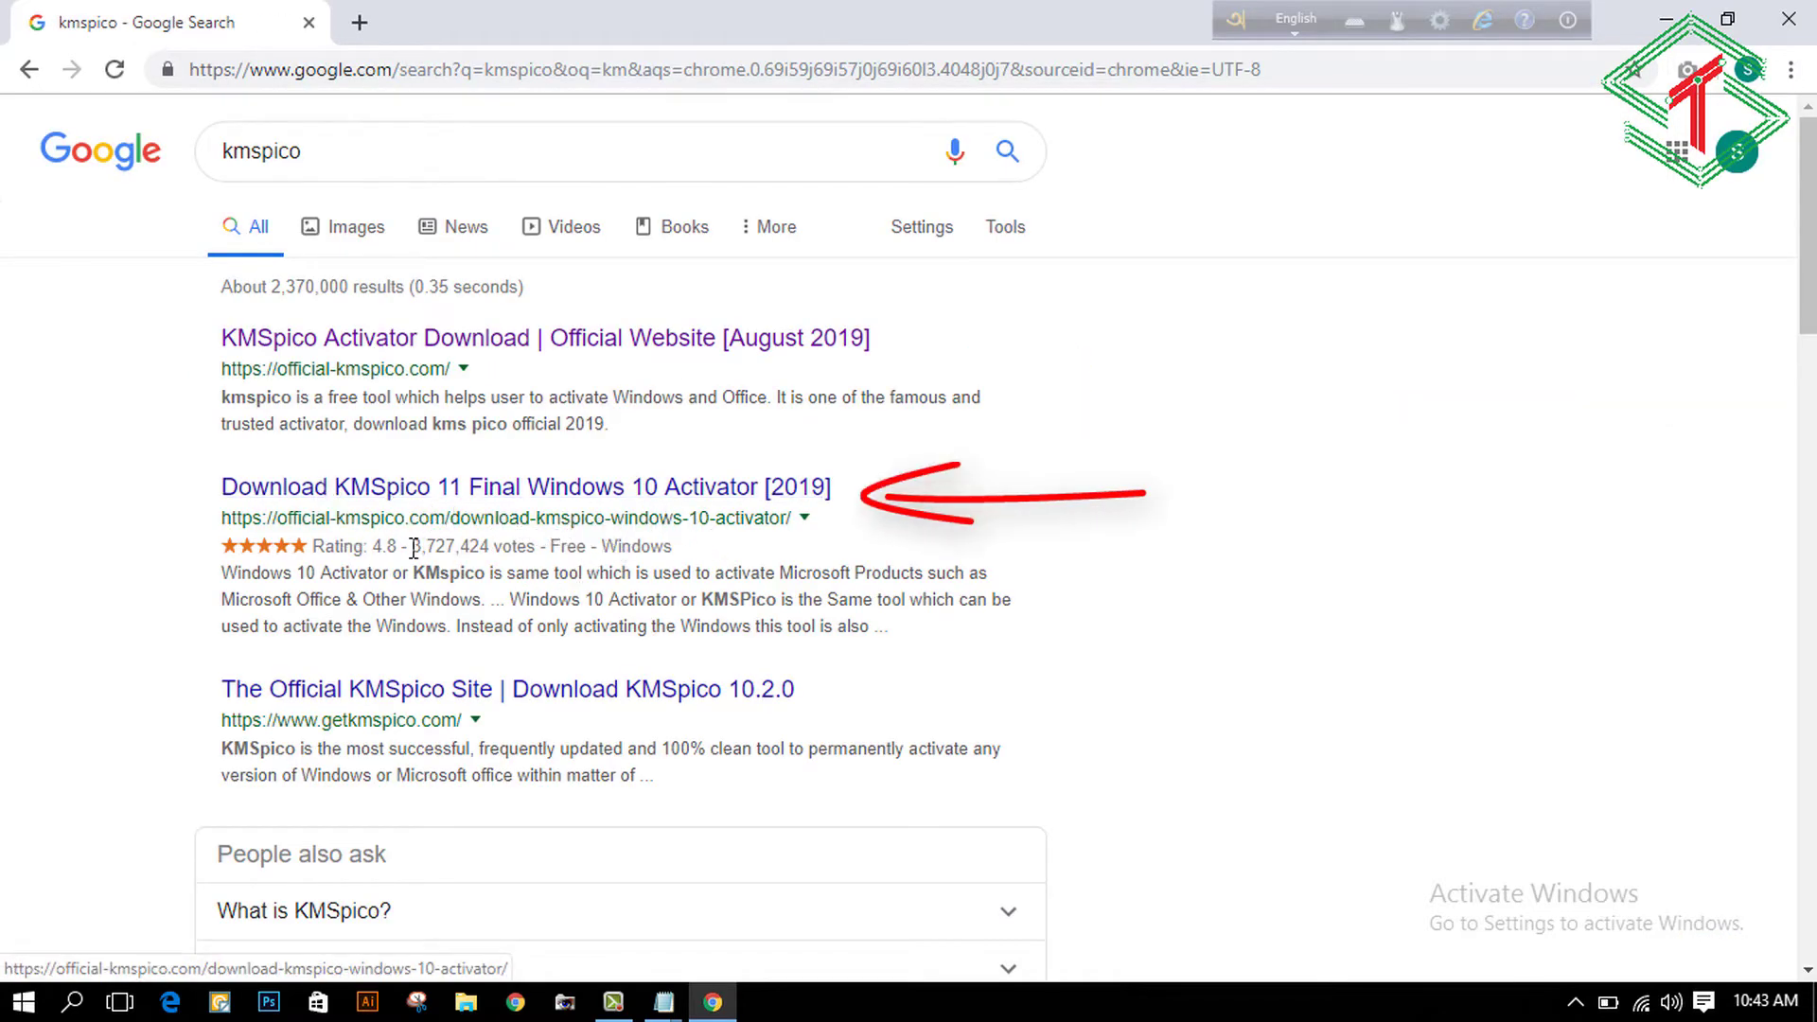
scroll(492, 556, "down", 3)
scroll(371, 464, "up", 3)
left_click(376, 494)
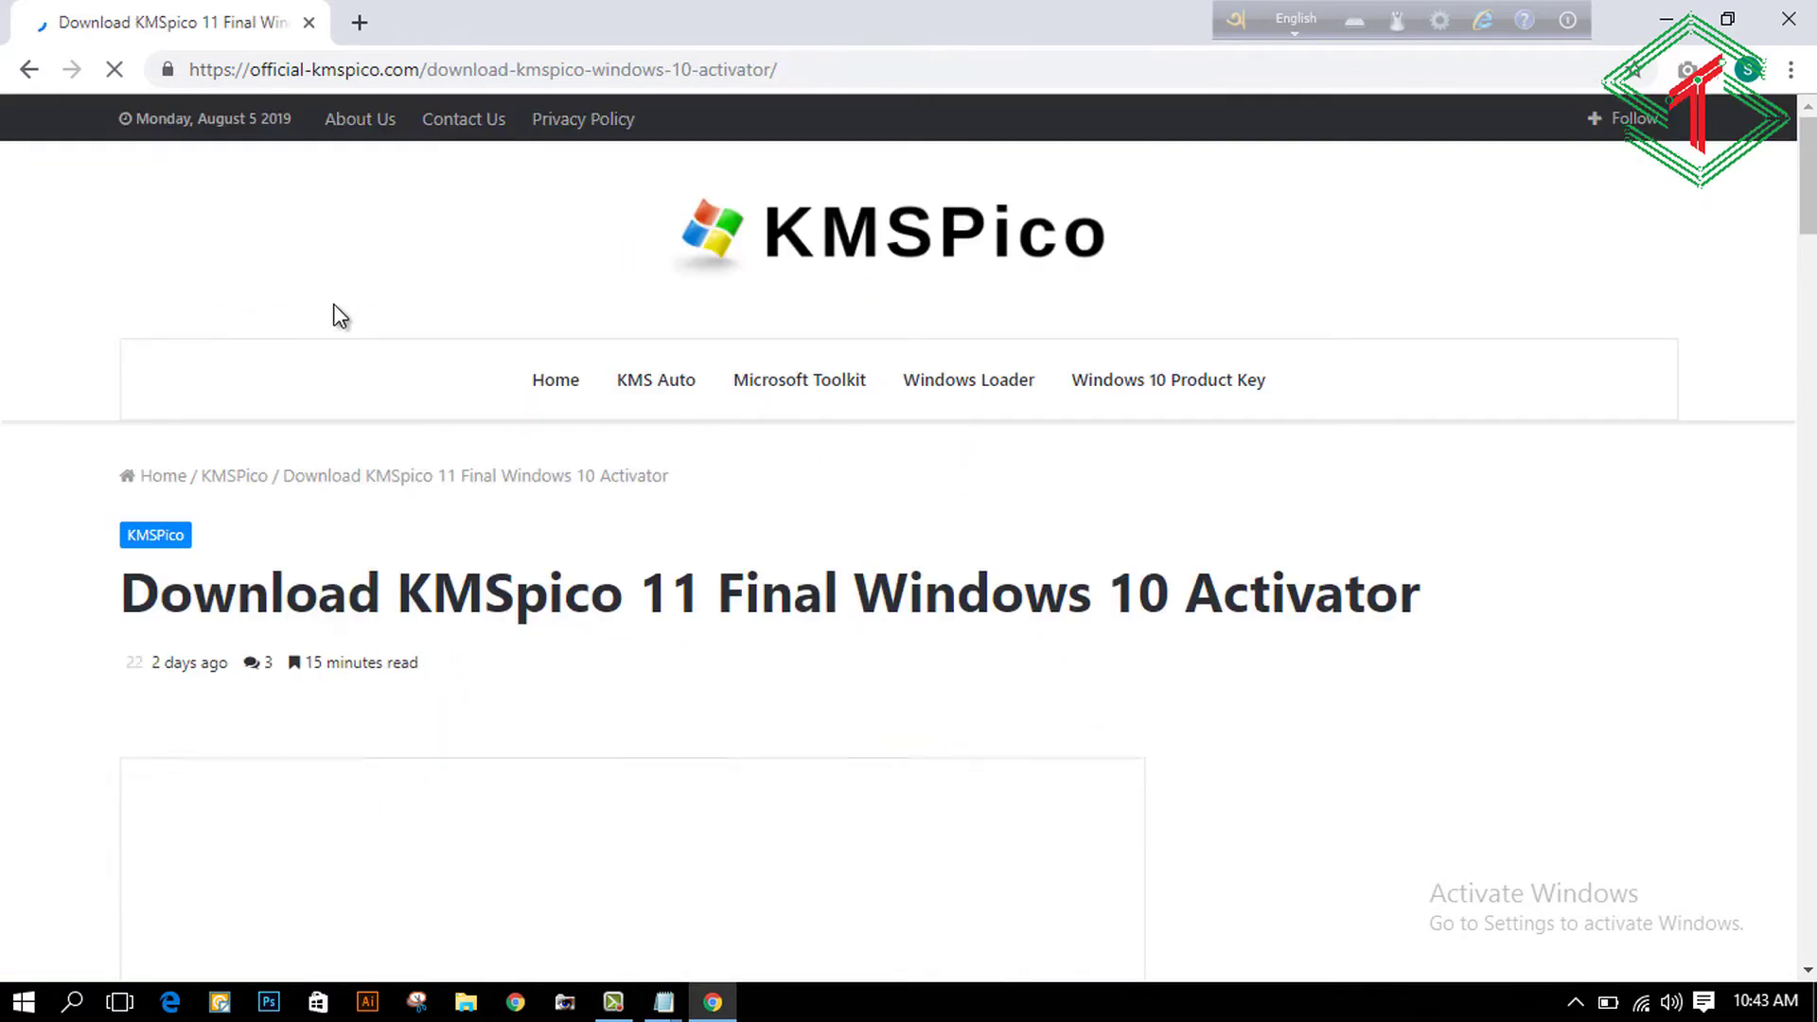
Step: Examine the KMSpico page for its download link and installation instructions, and minimize the browser
scroll(675, 284, "down", 6)
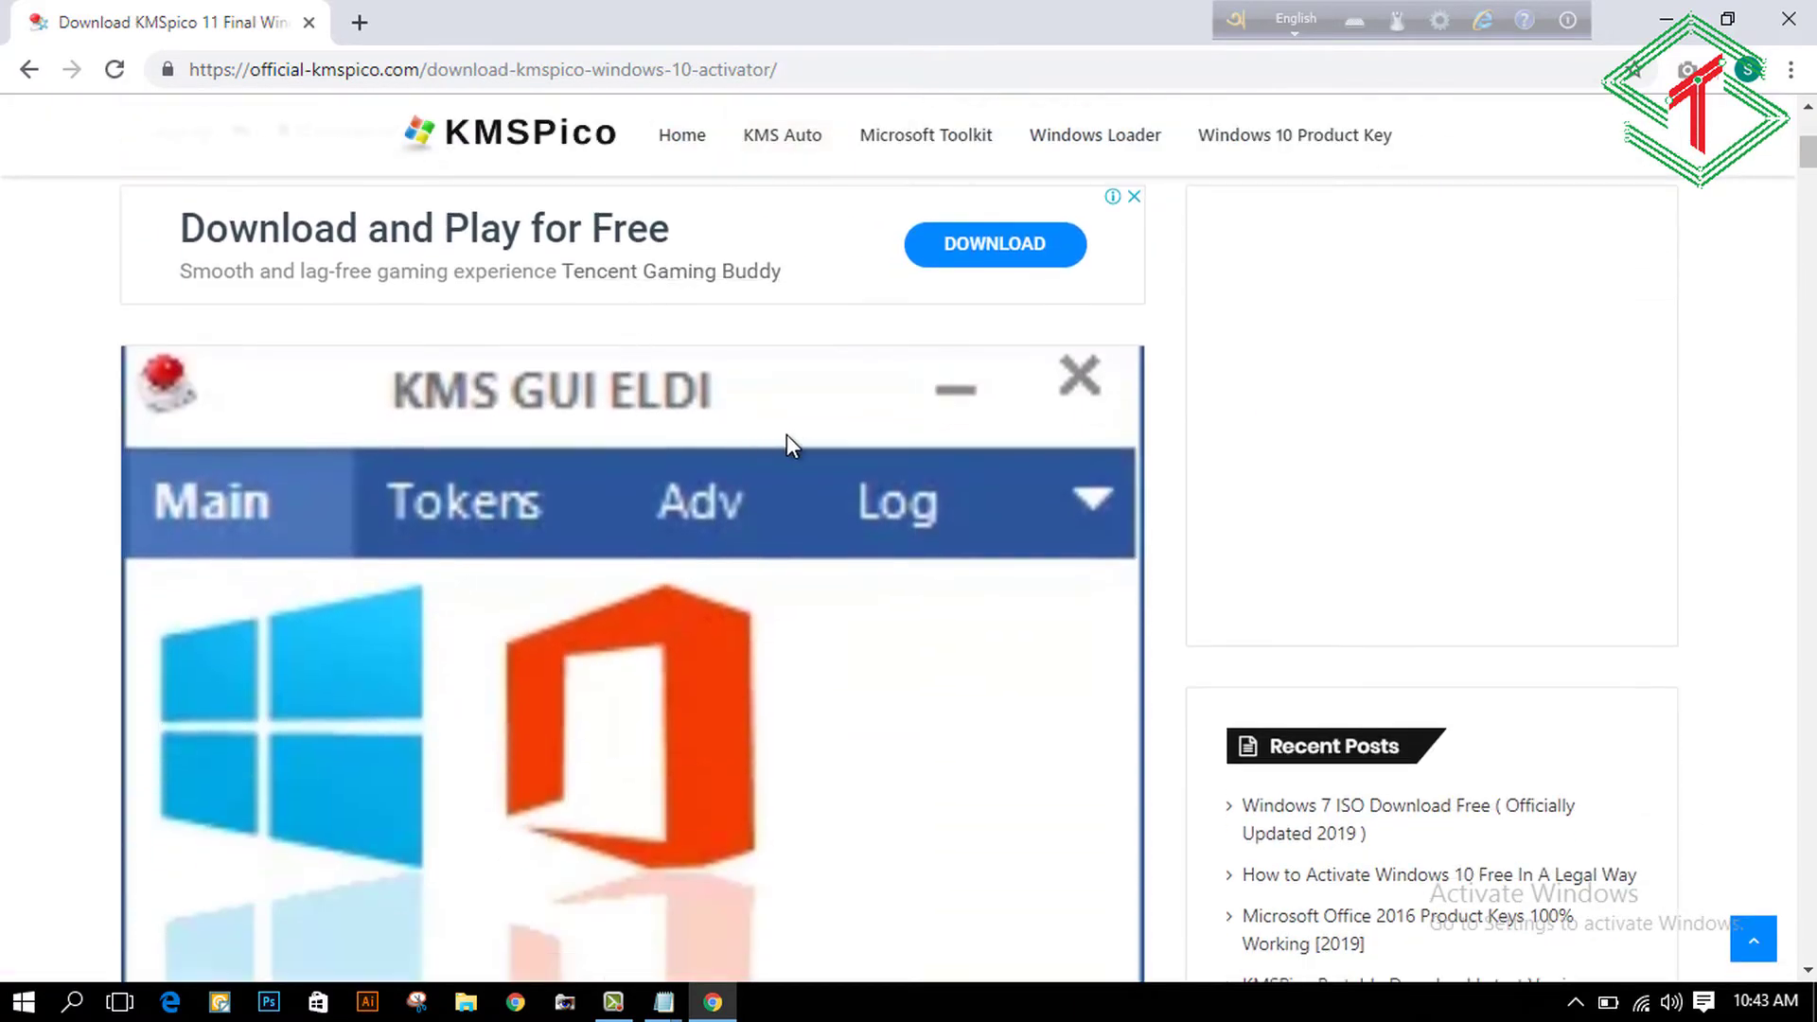
scroll(786, 434, "down", 10)
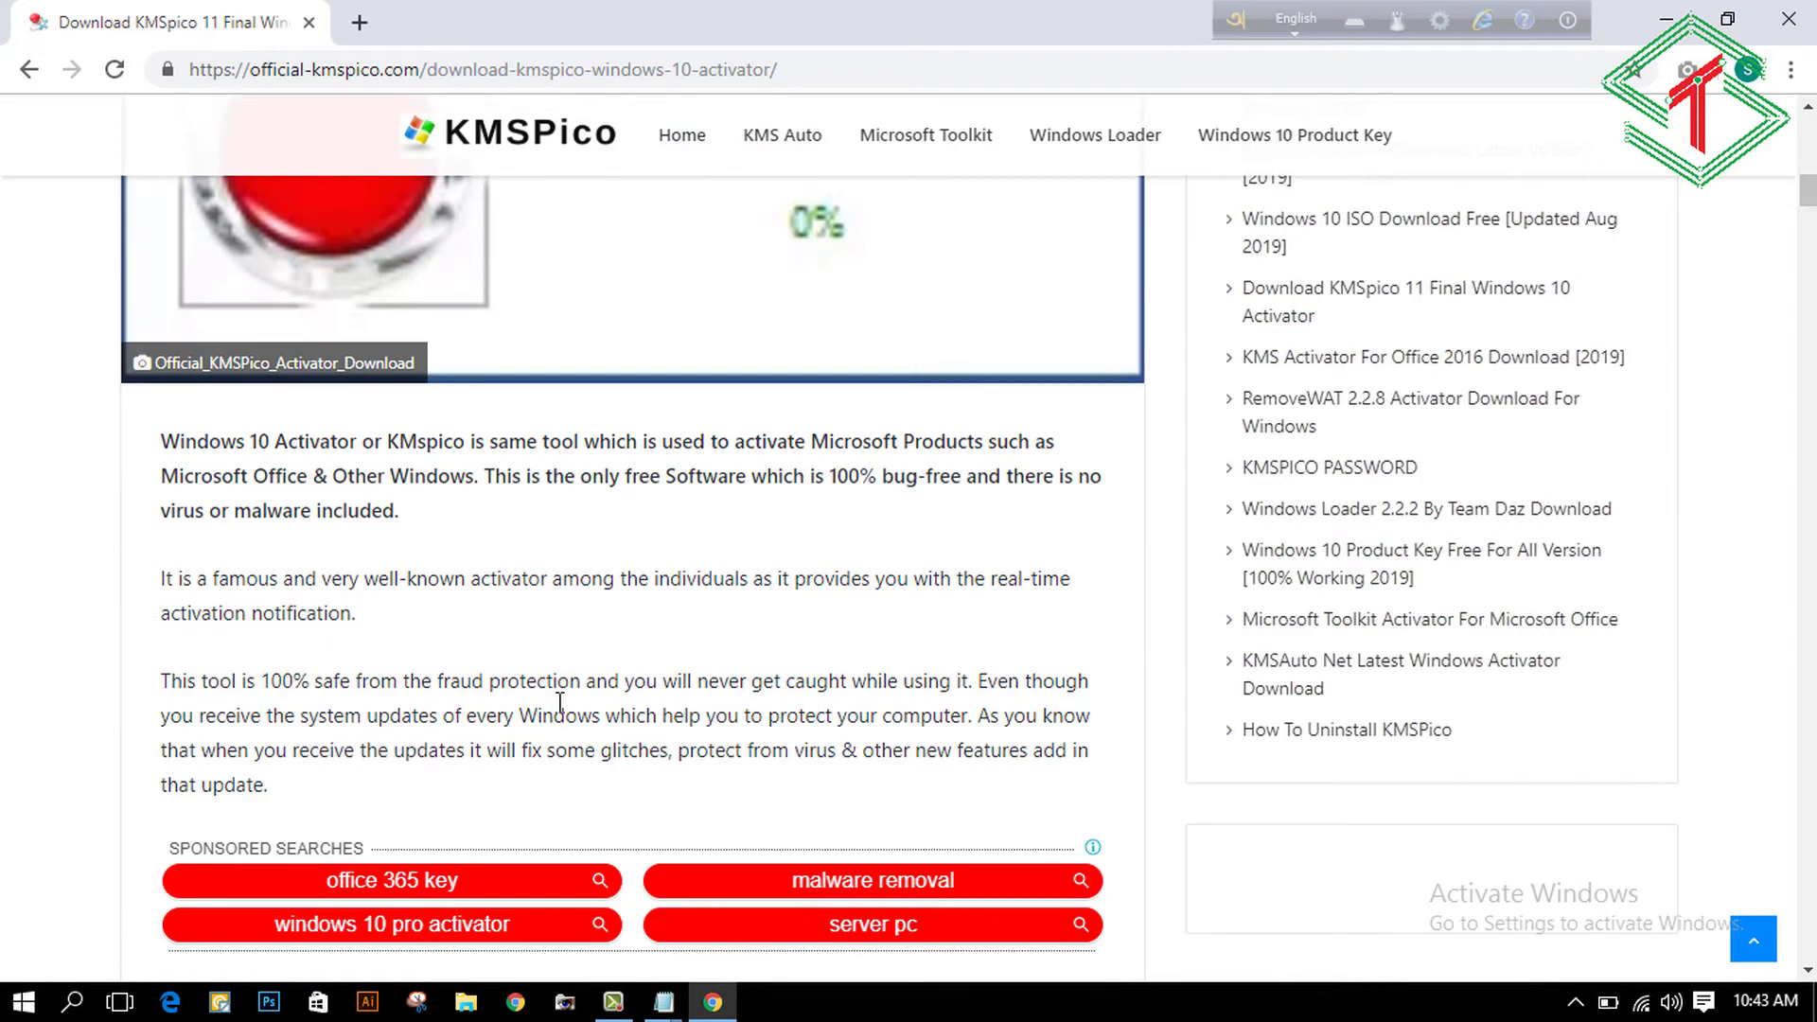
scroll(561, 702, "down", 5)
scroll(337, 621, "down", 4)
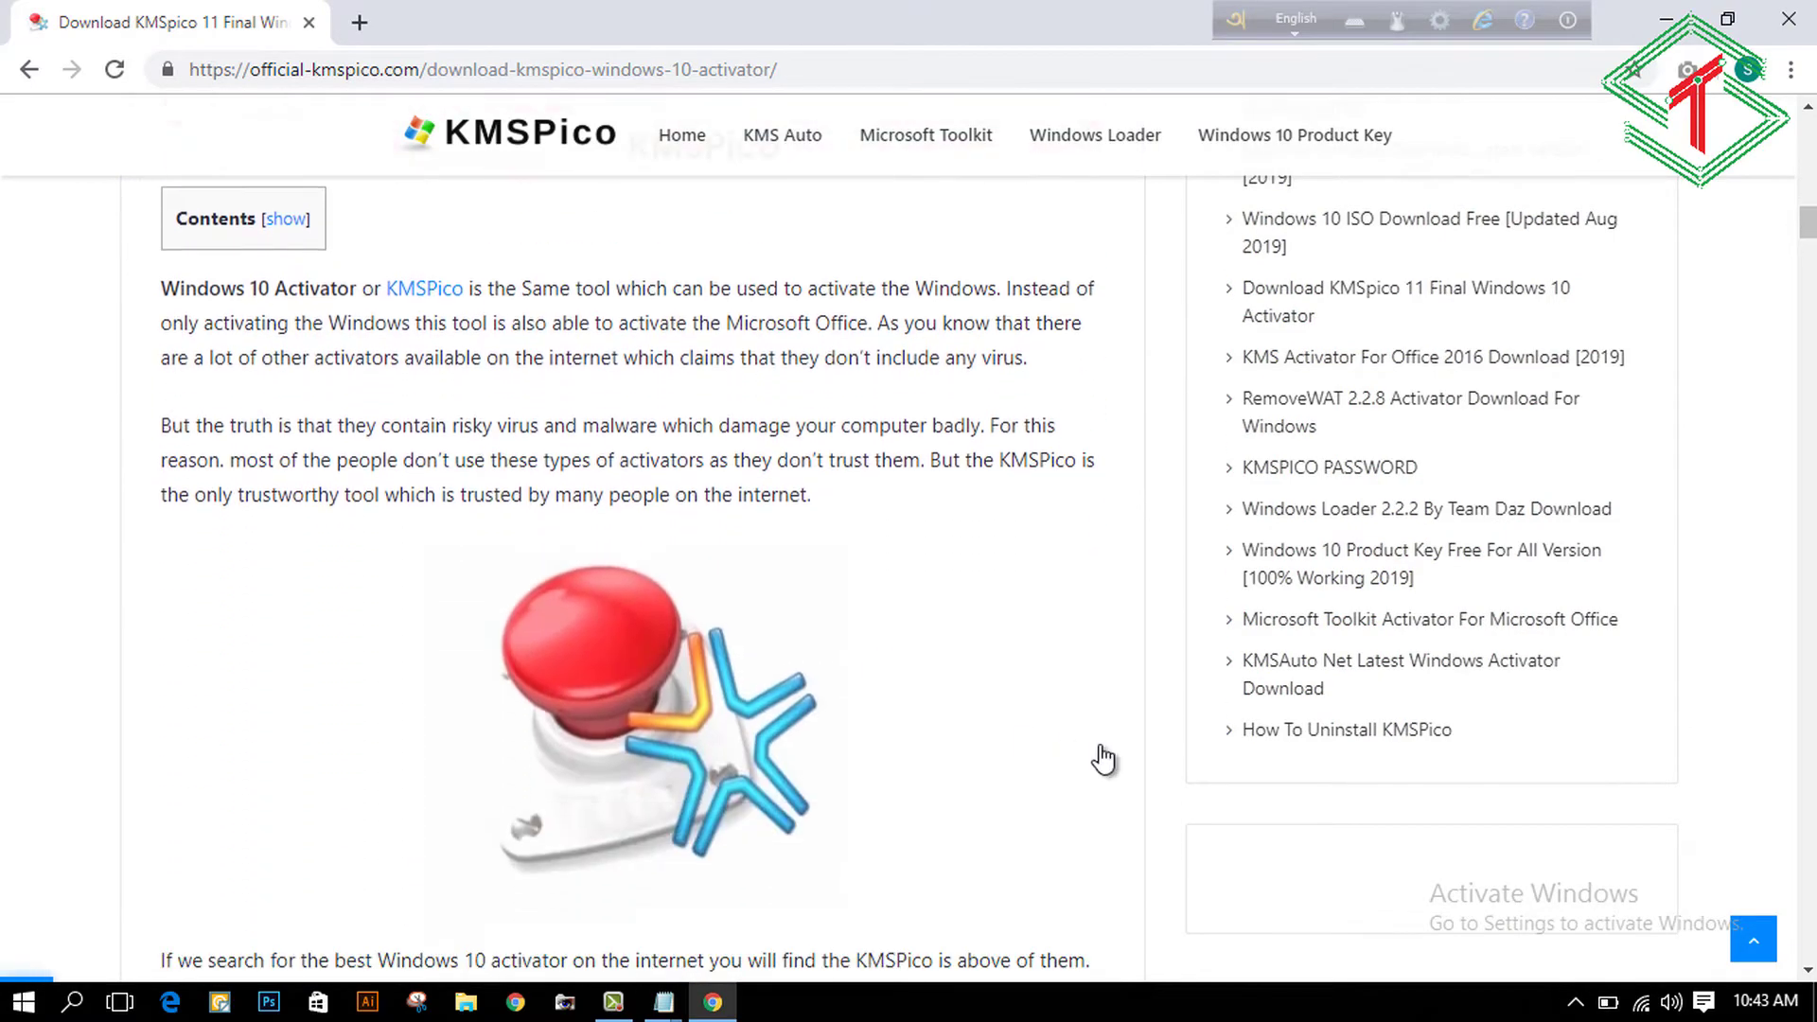
scroll(1103, 757, "down", 10)
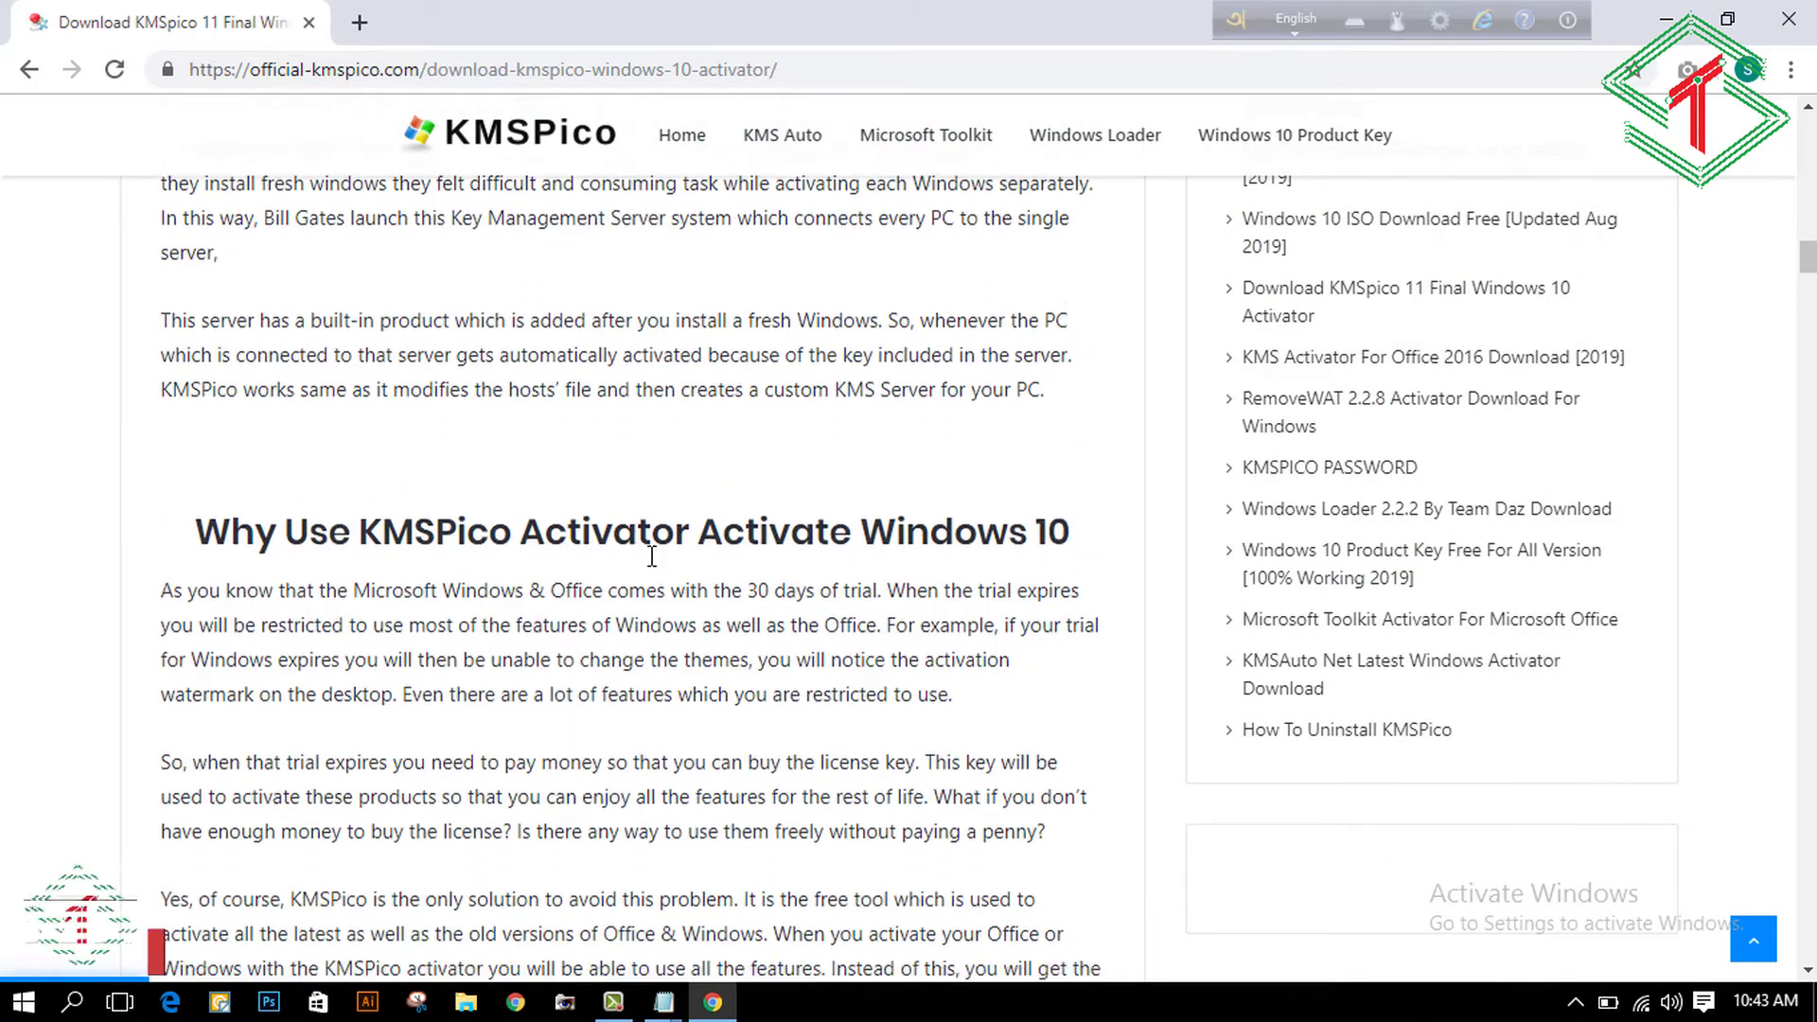
scroll(652, 556, "down", 15)
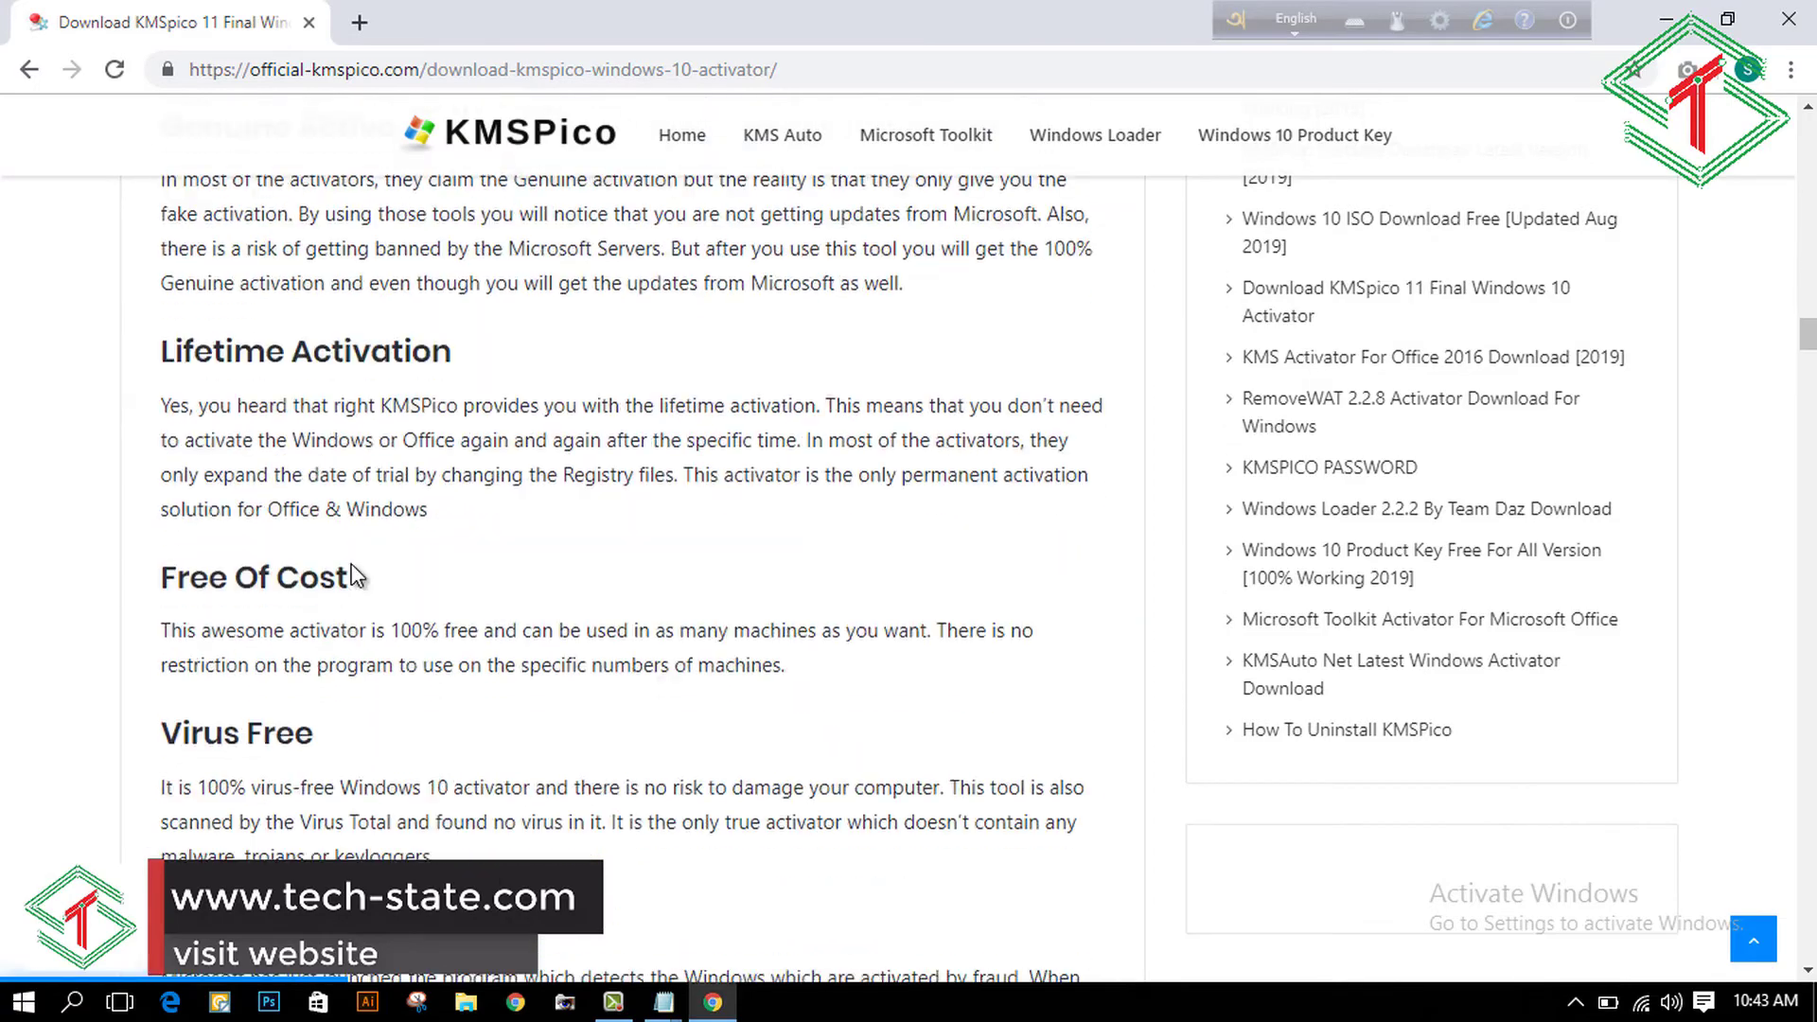
scroll(354, 576, "down", 18)
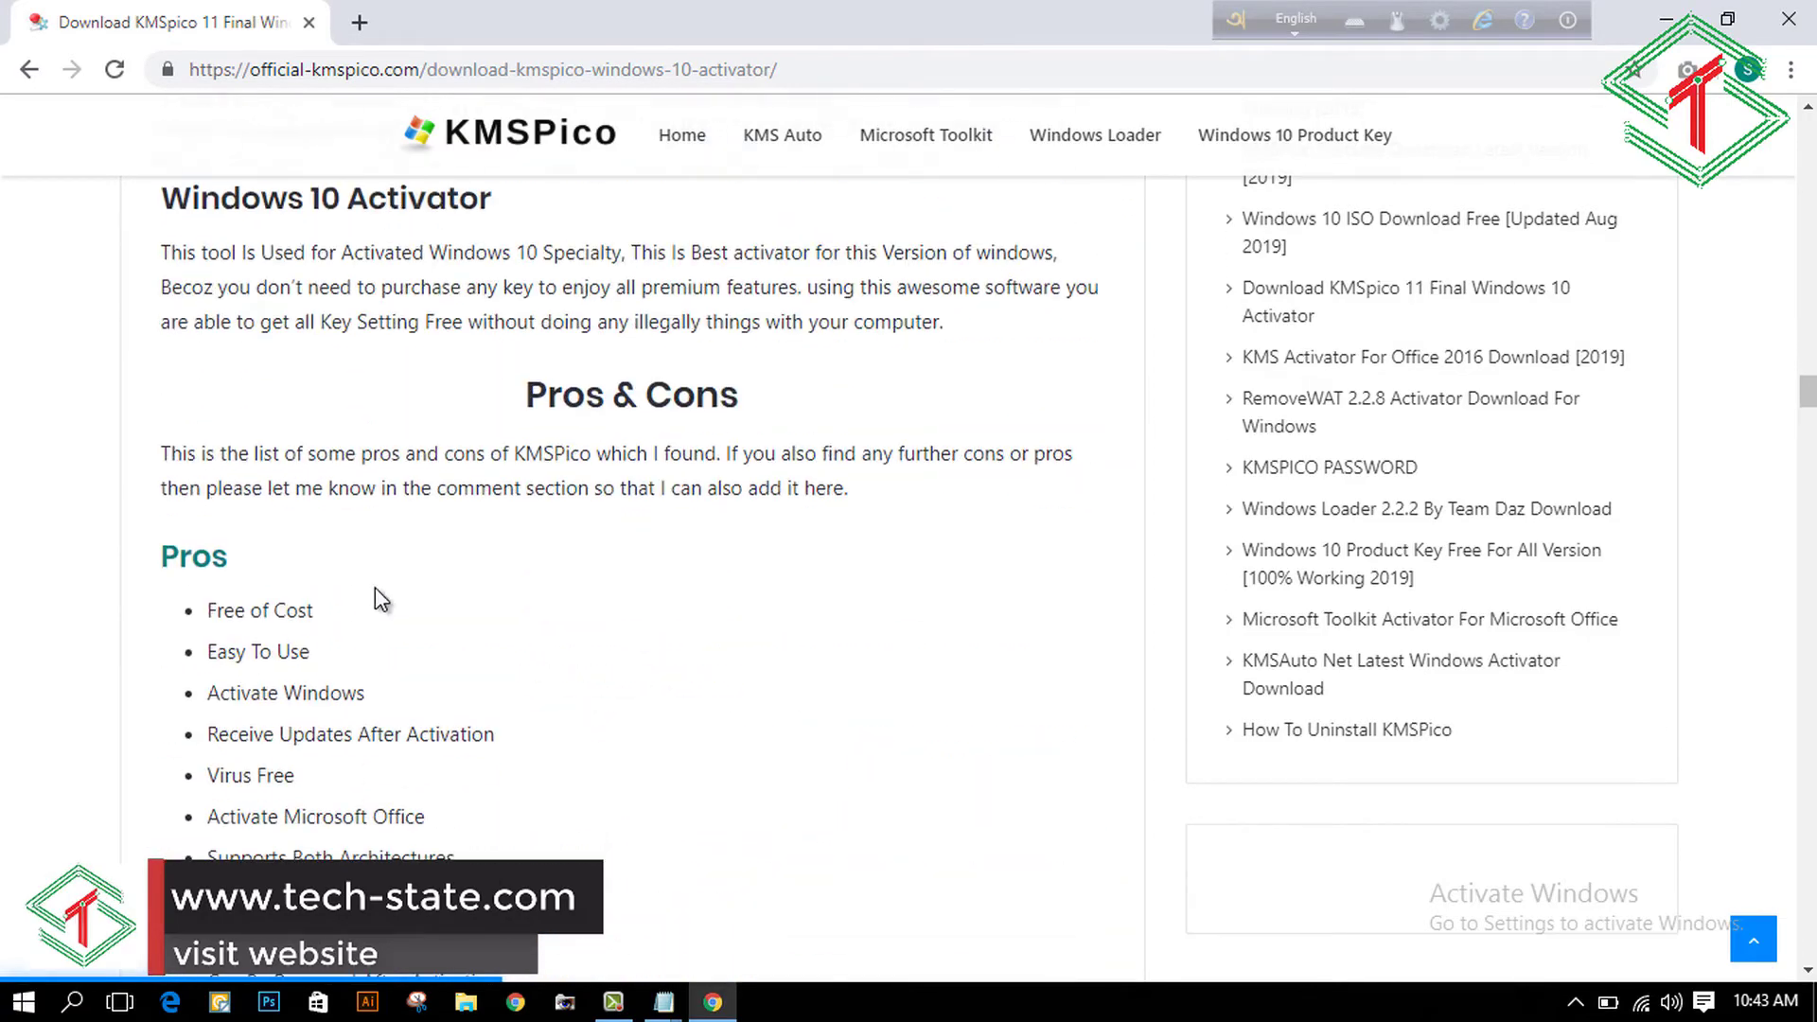
scroll(381, 599, "down", 10)
left_click(523, 642)
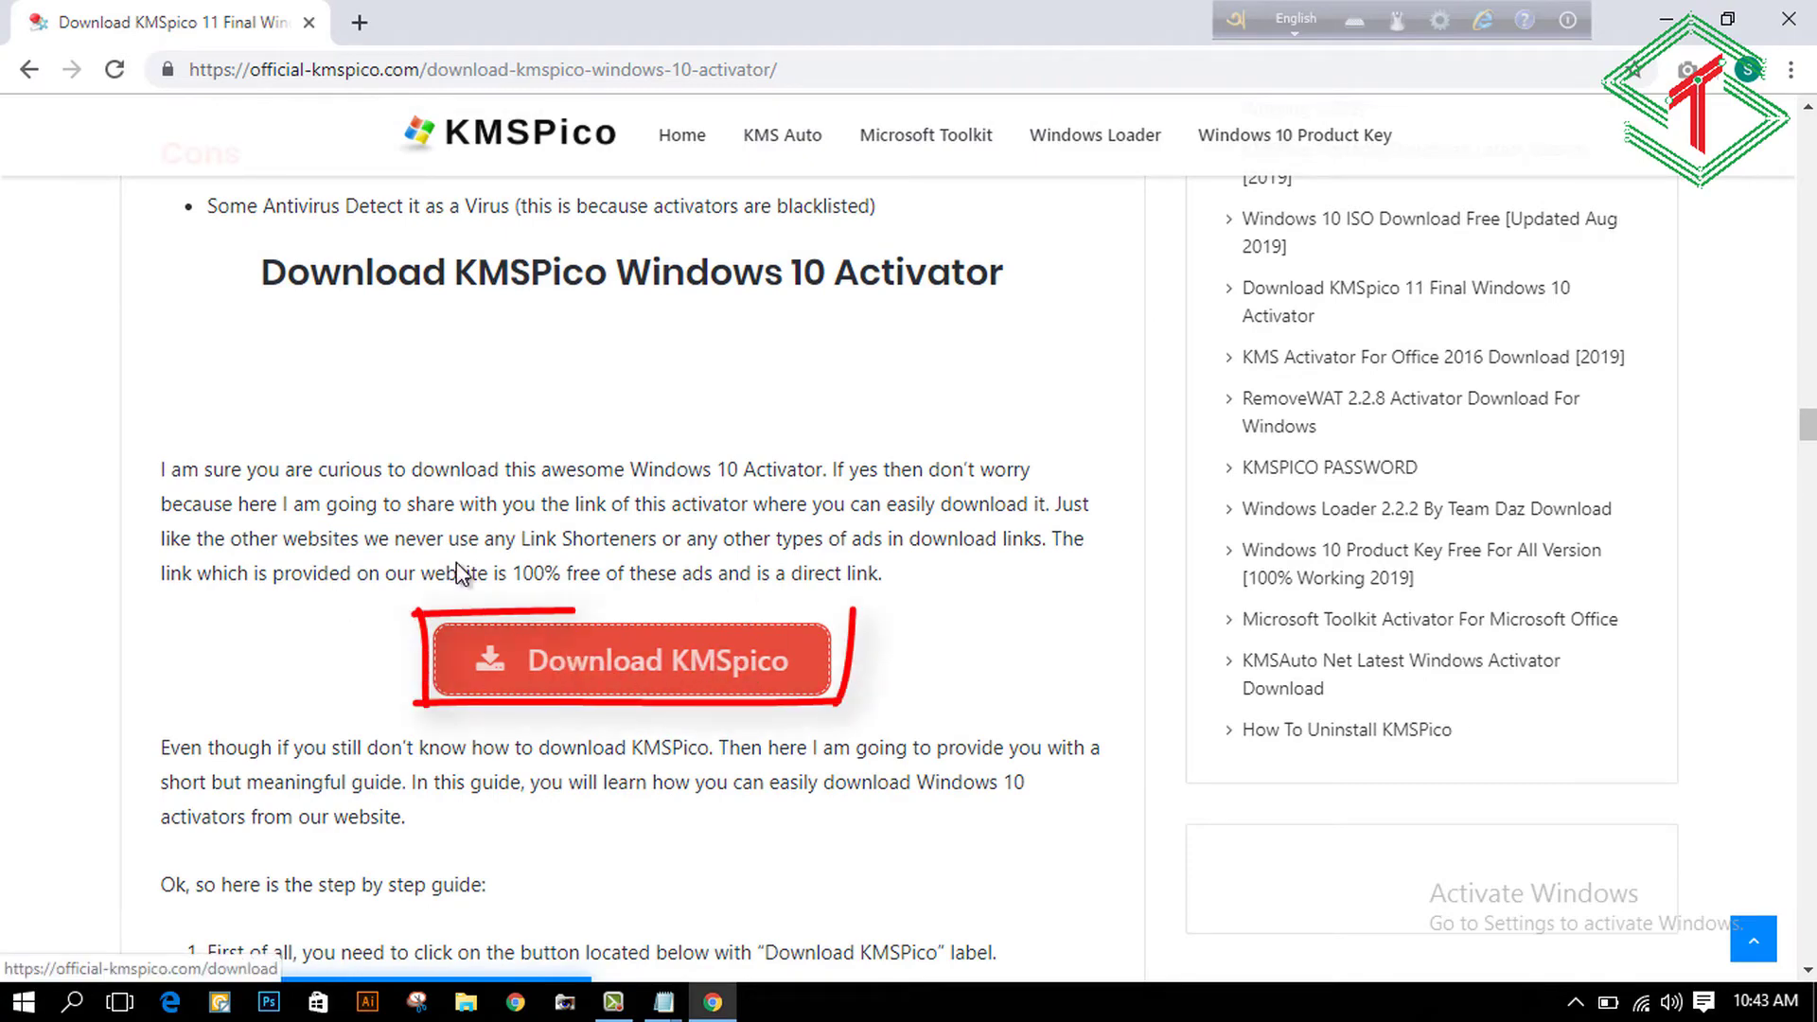
scroll(690, 531, "down", 1)
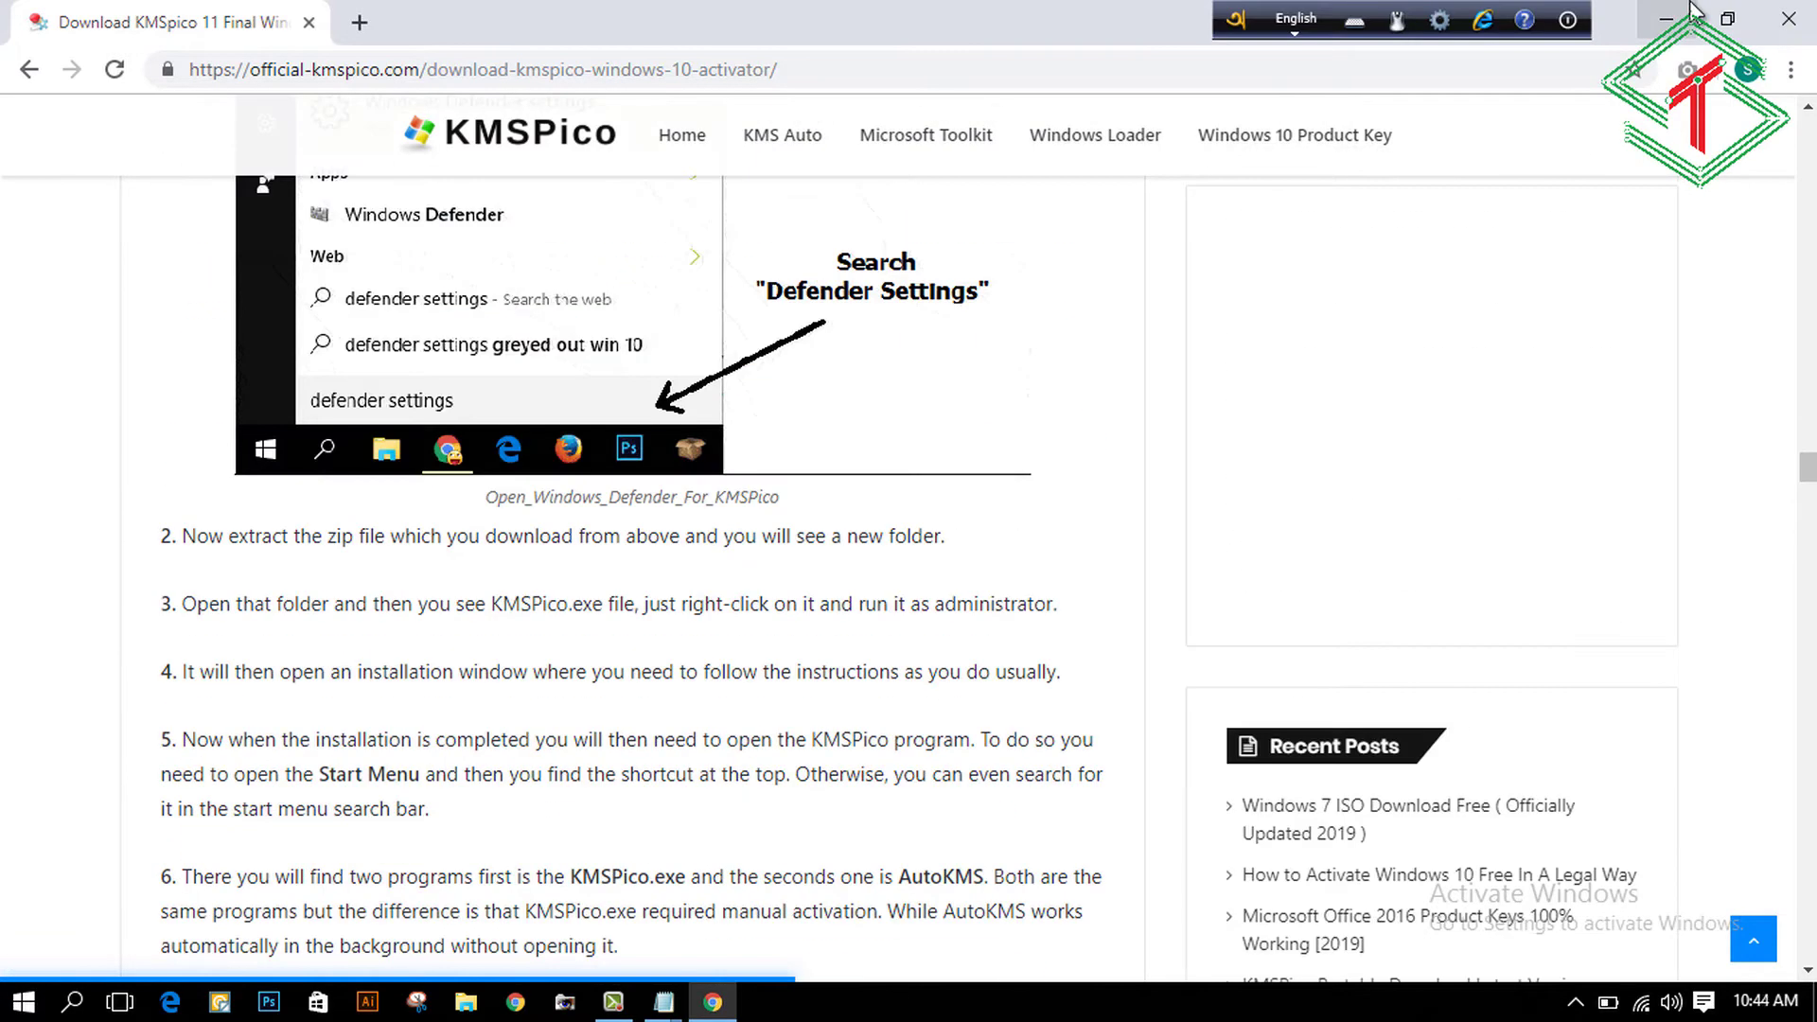
left_click(1687, 11)
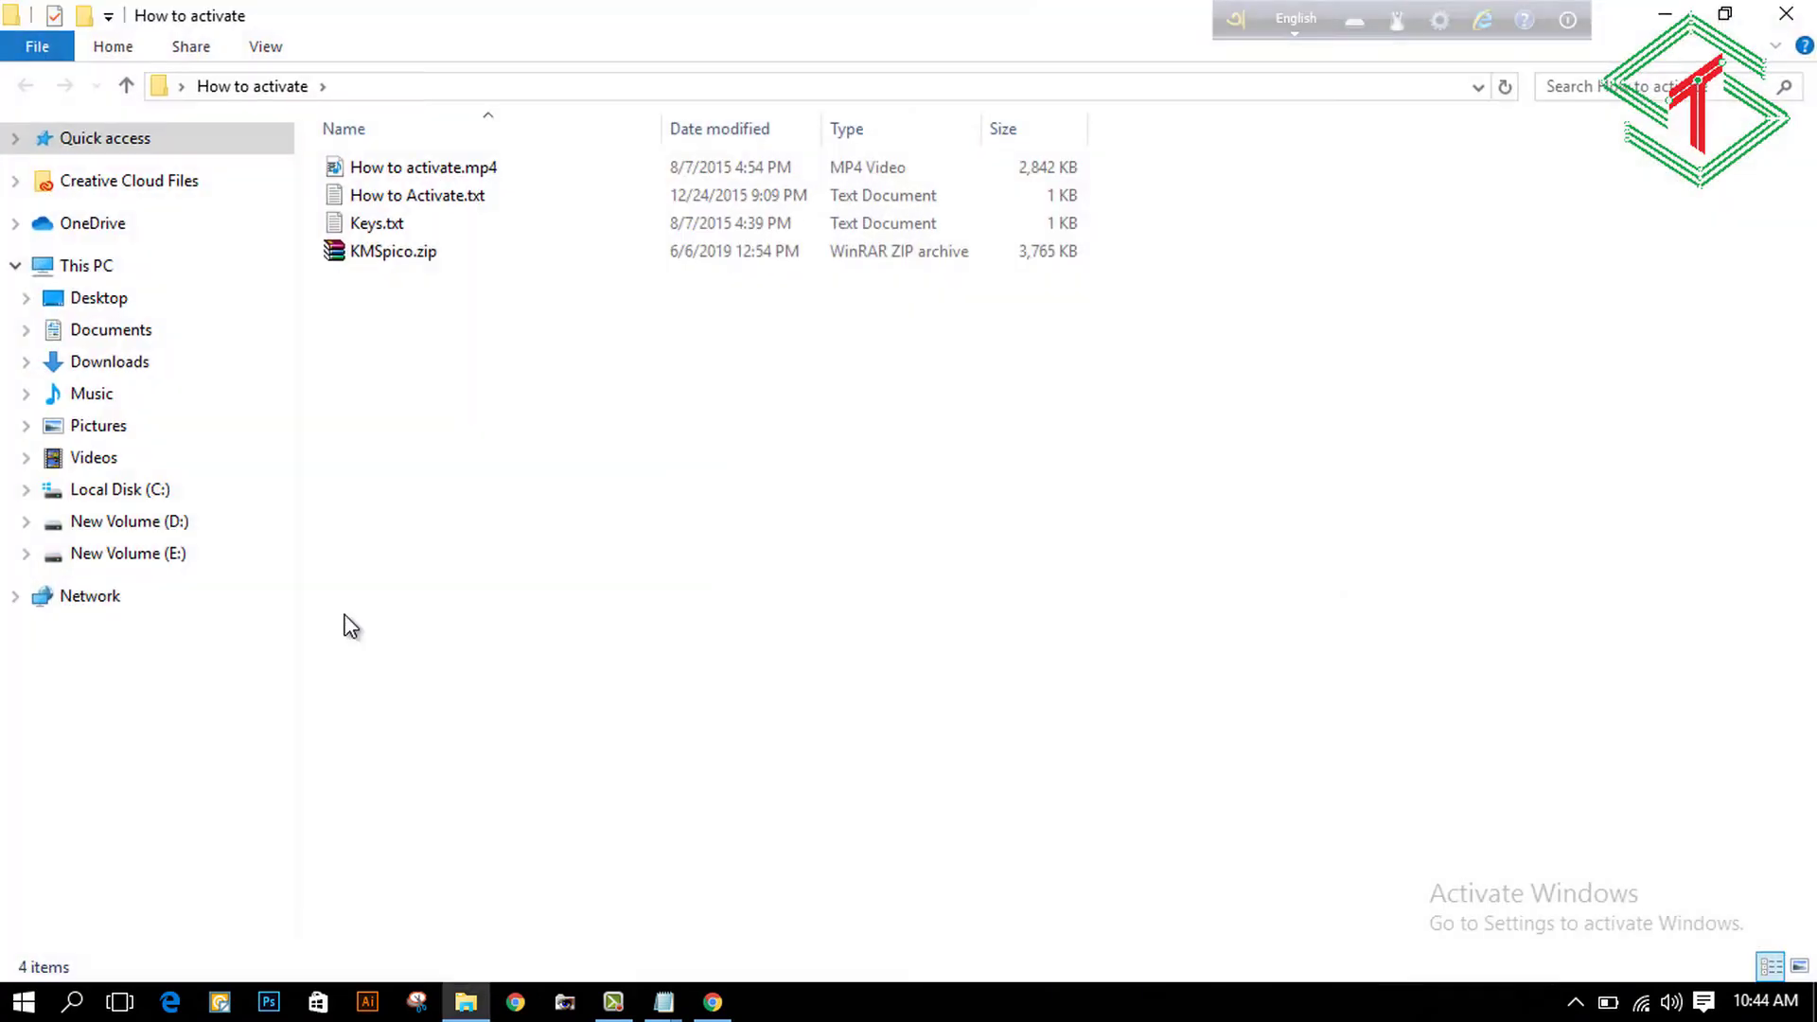
Step: Extract KMSpico.zip into a KMSpico folder inside the How to activate folder
left_click(373, 258)
right_click(373, 257)
left_click(462, 365)
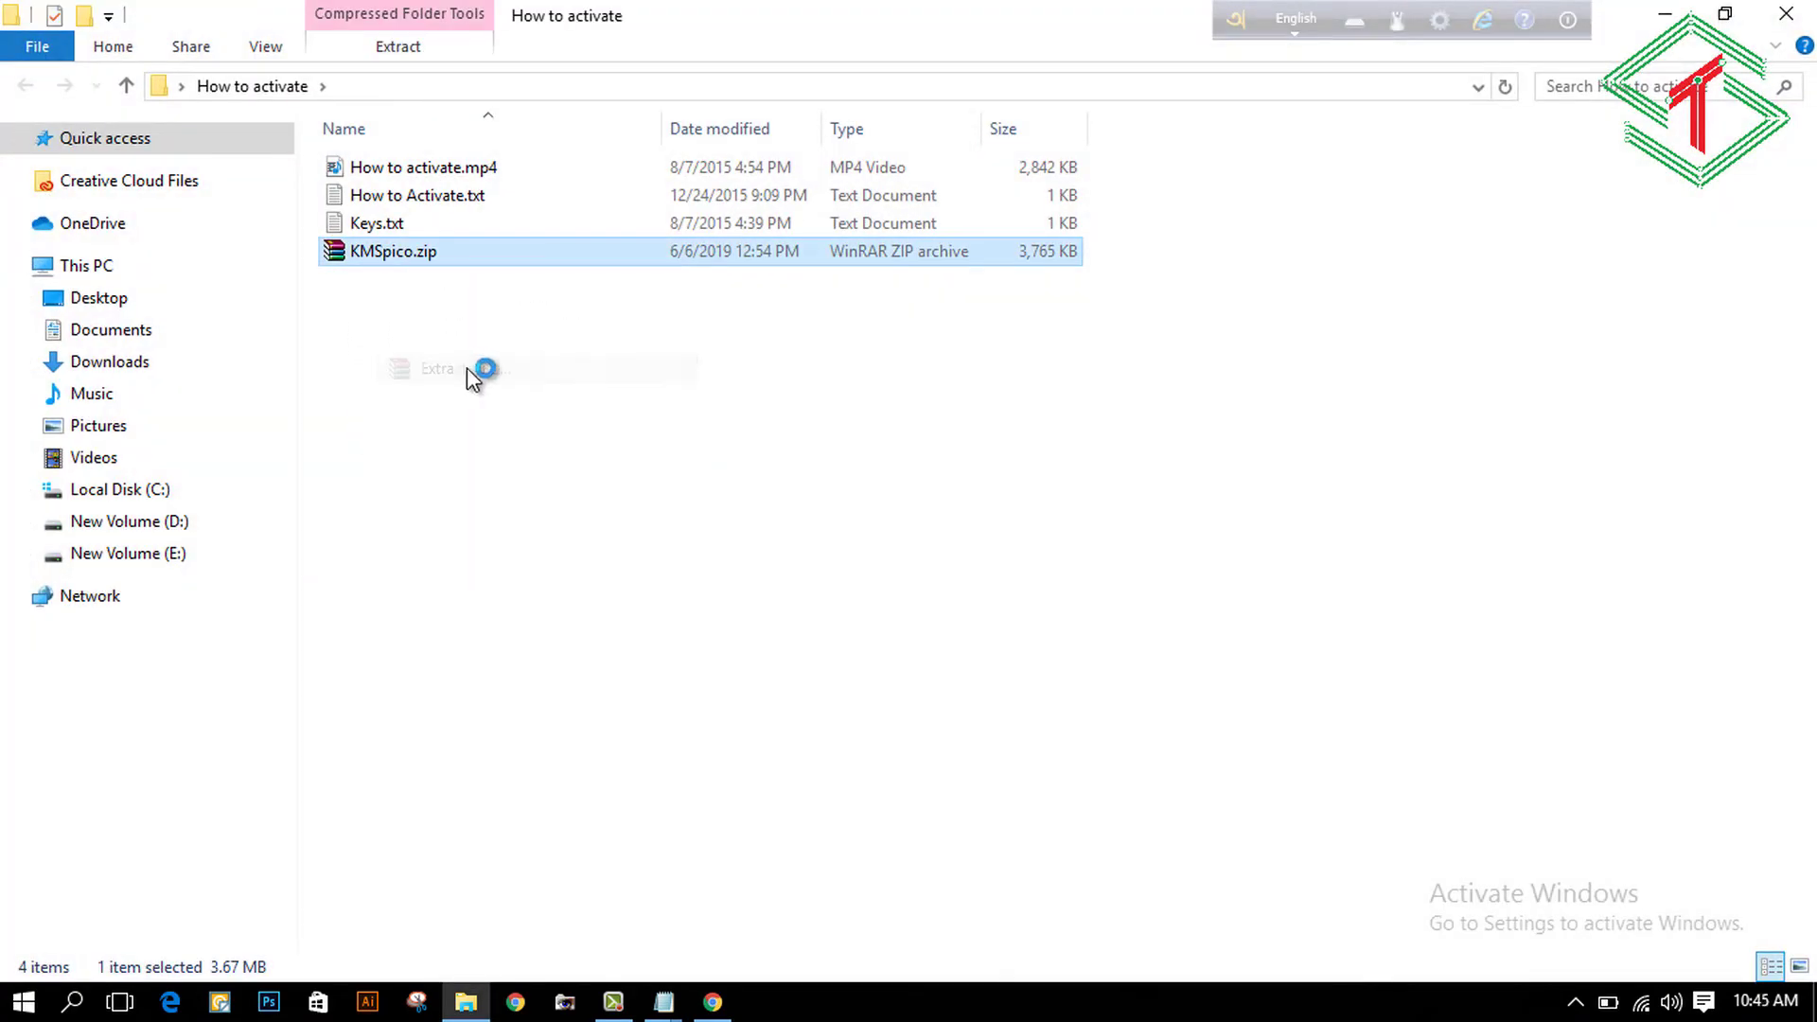
left_click(987, 890)
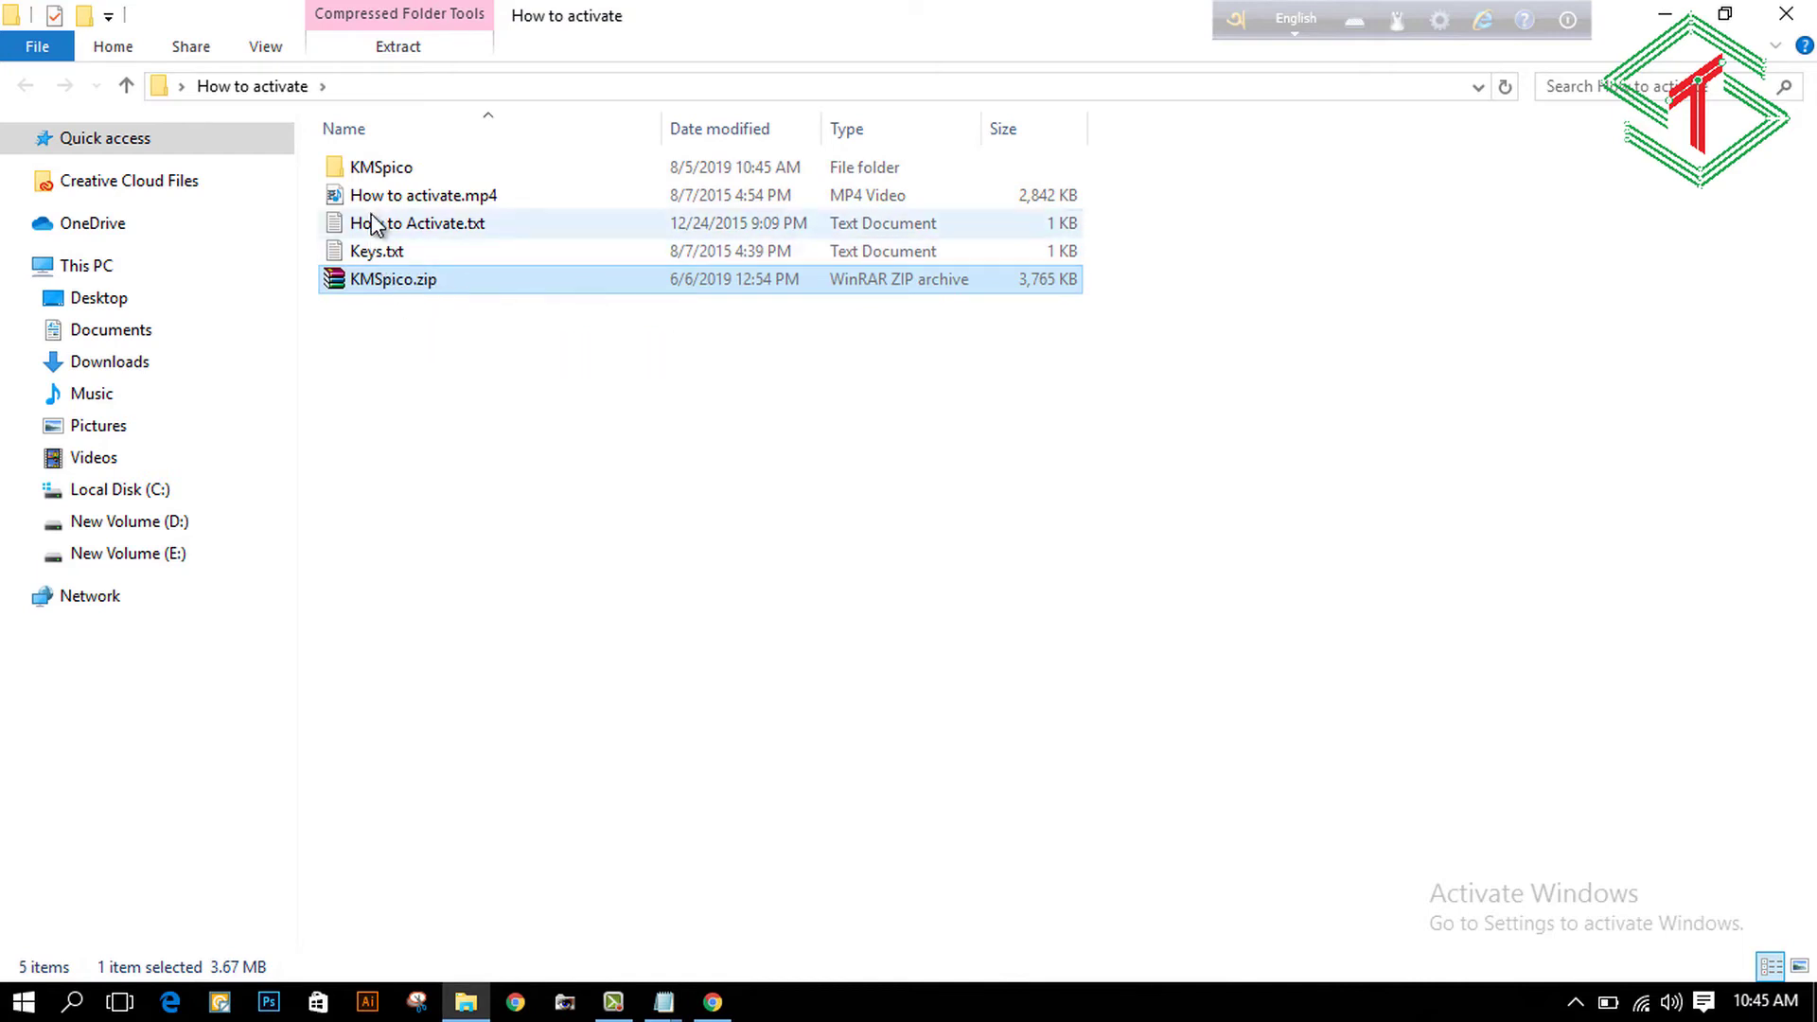
Step: Open the extracted KMSpico folder, copy the password from PASSWORD.txt, and close the text file
double_click(381, 175)
double_click(379, 168)
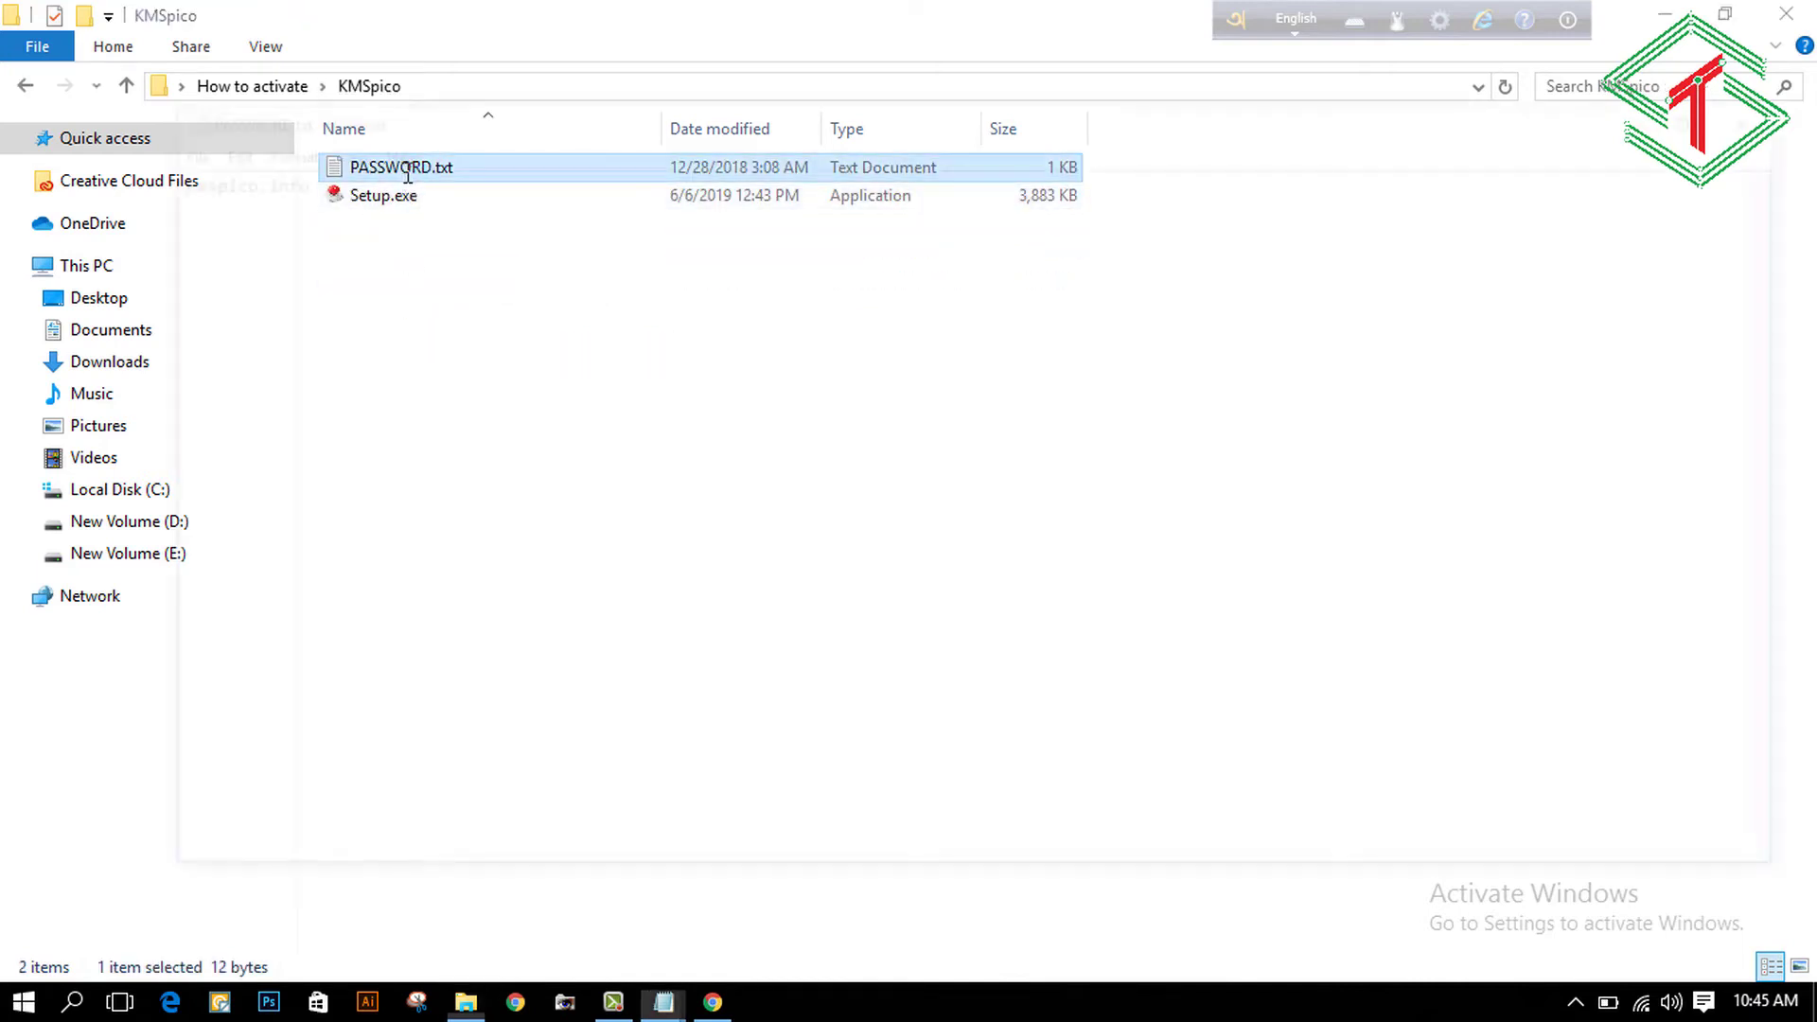
left_click_drag(345, 183, 48, 193)
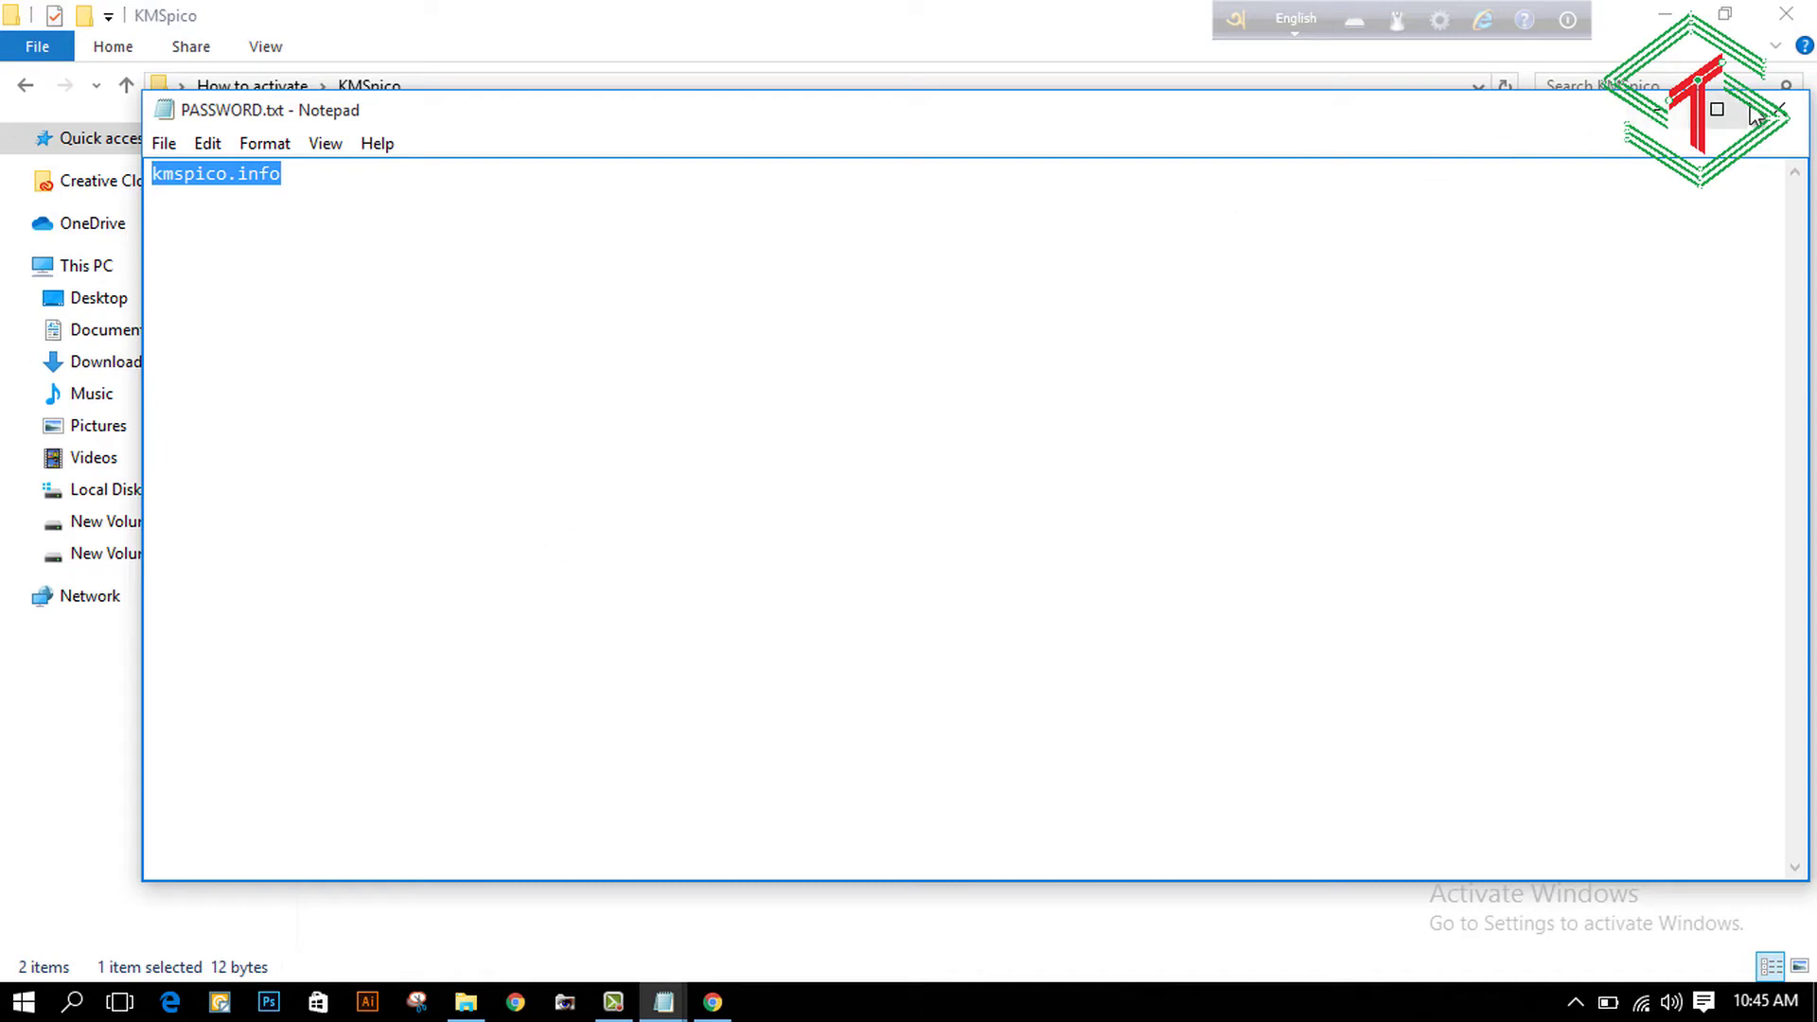
left_click(1780, 109)
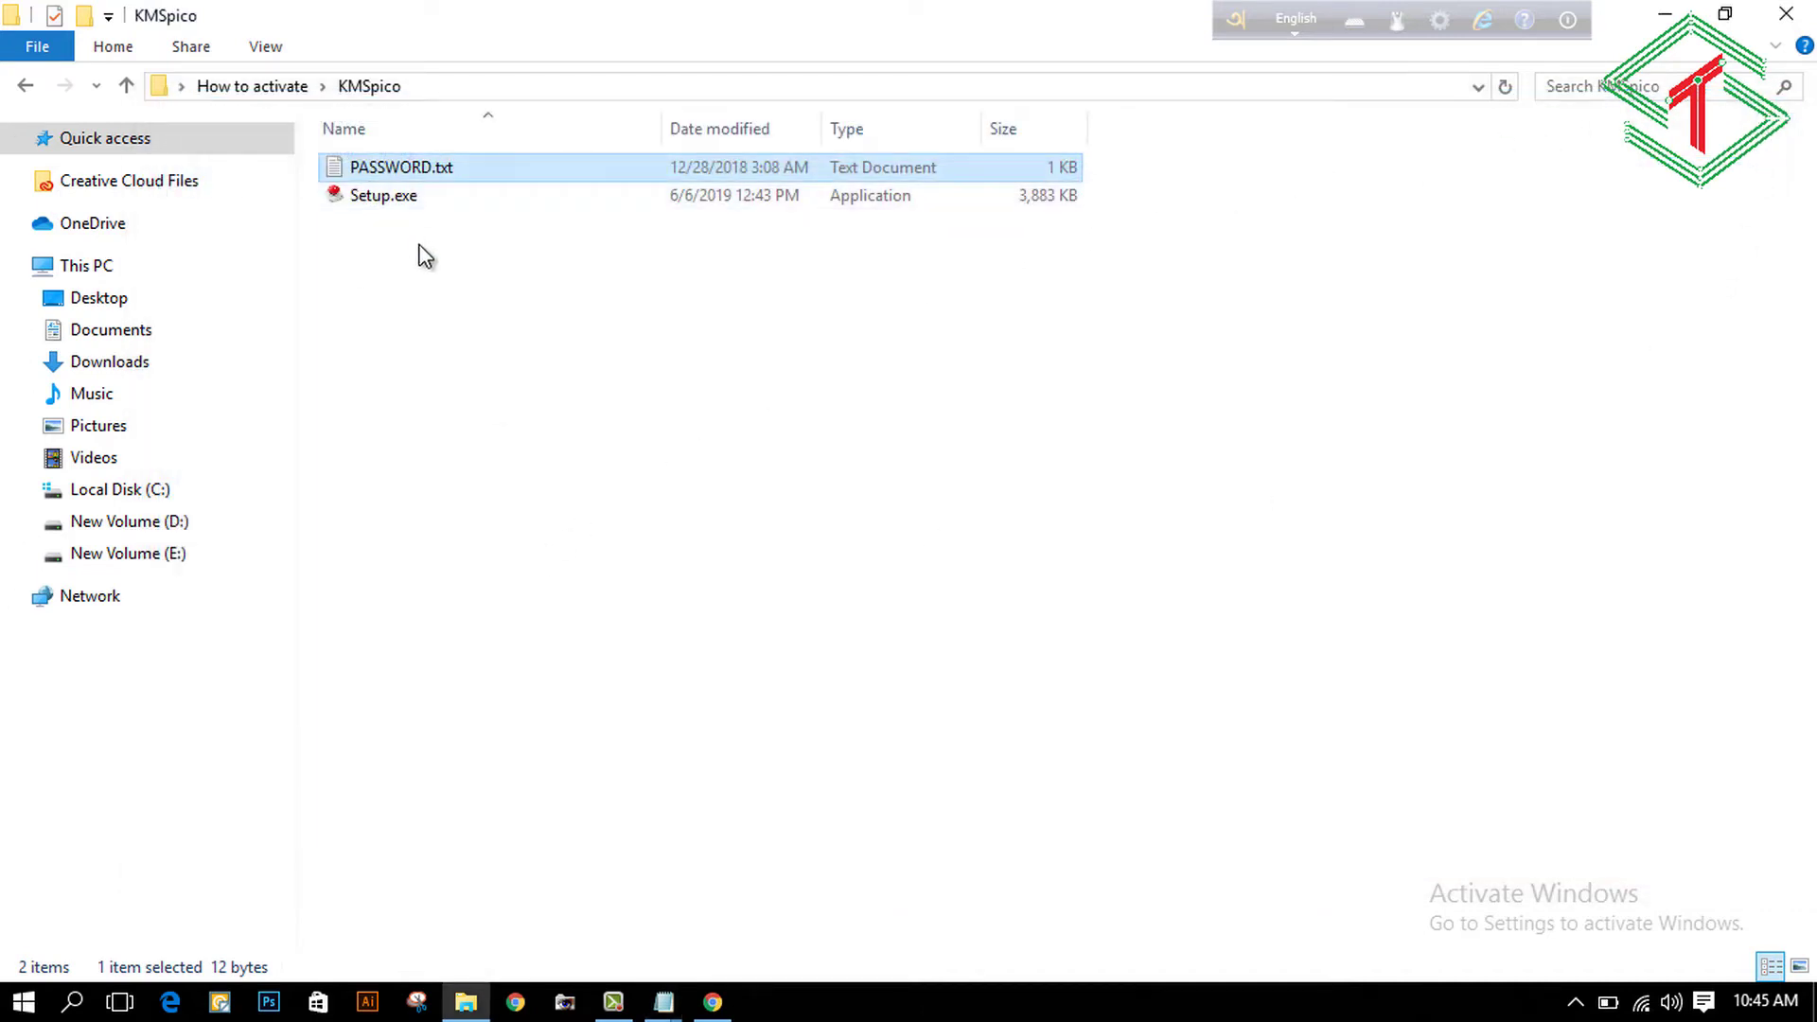
Step: Disconnect the computer from its Wi-Fi network and return to the KMSpico folder
left_click(1624, 1003)
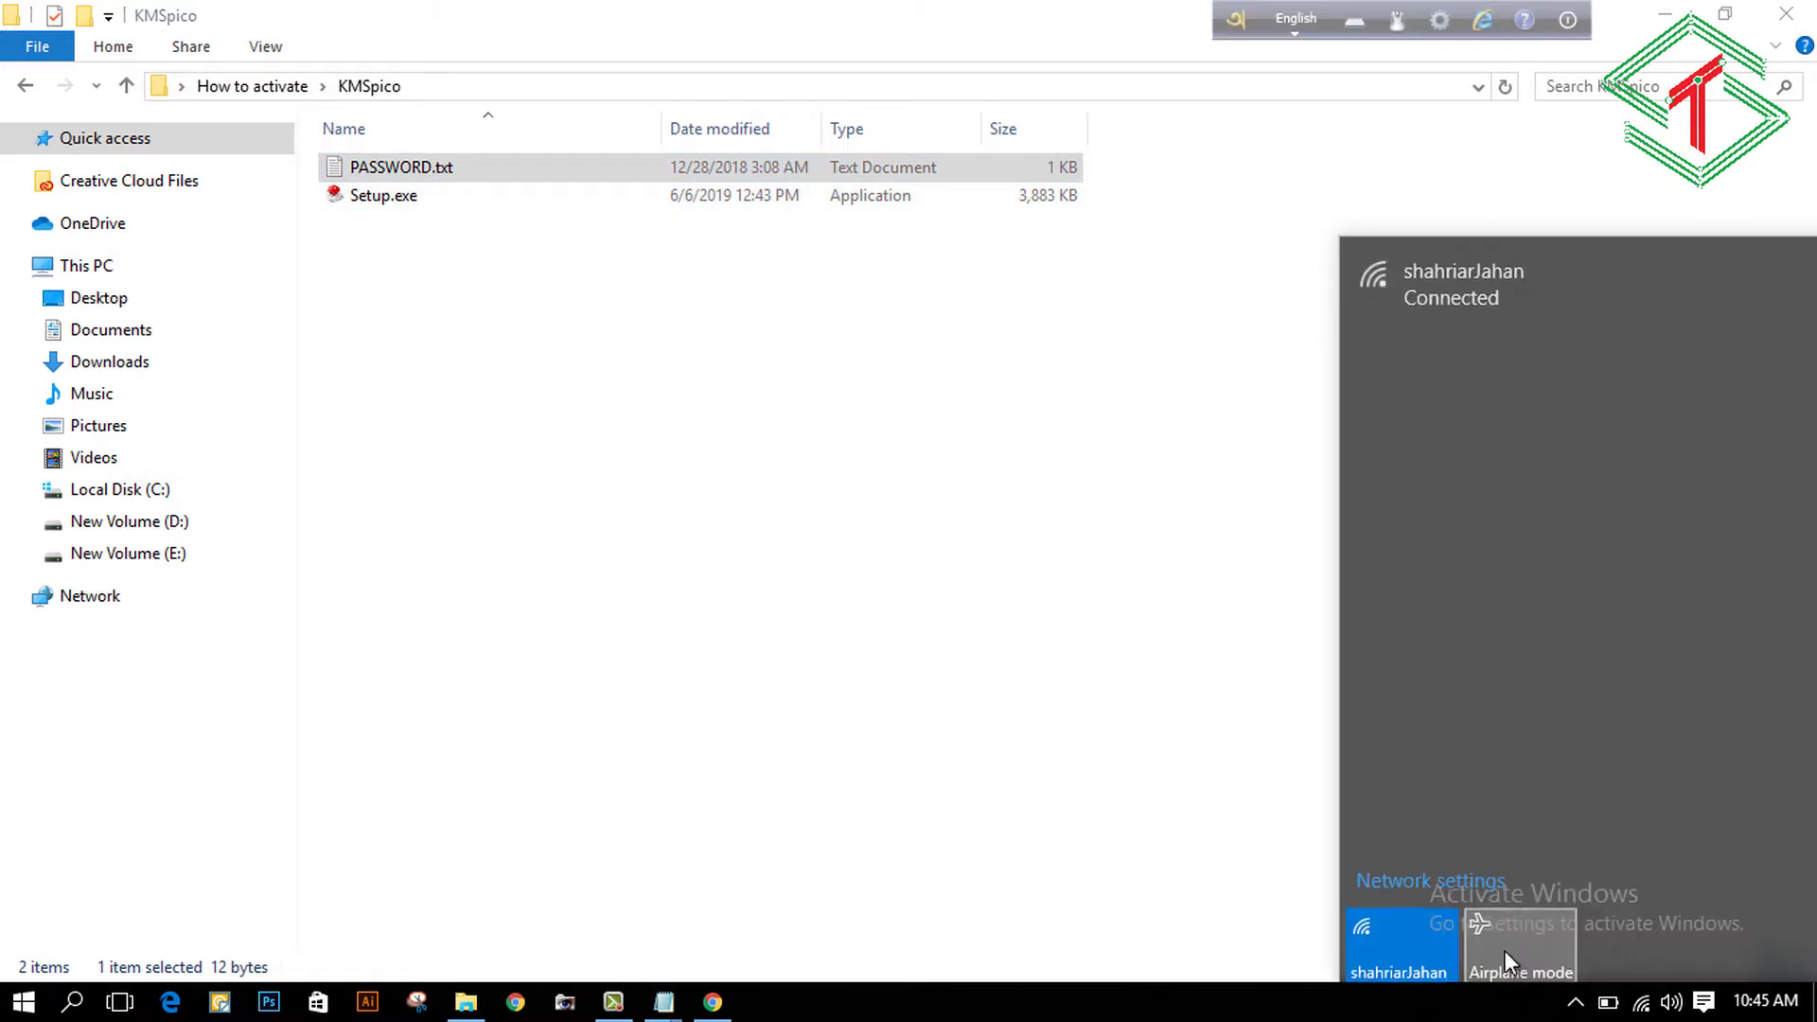
left_click(1412, 929)
left_click(359, 276)
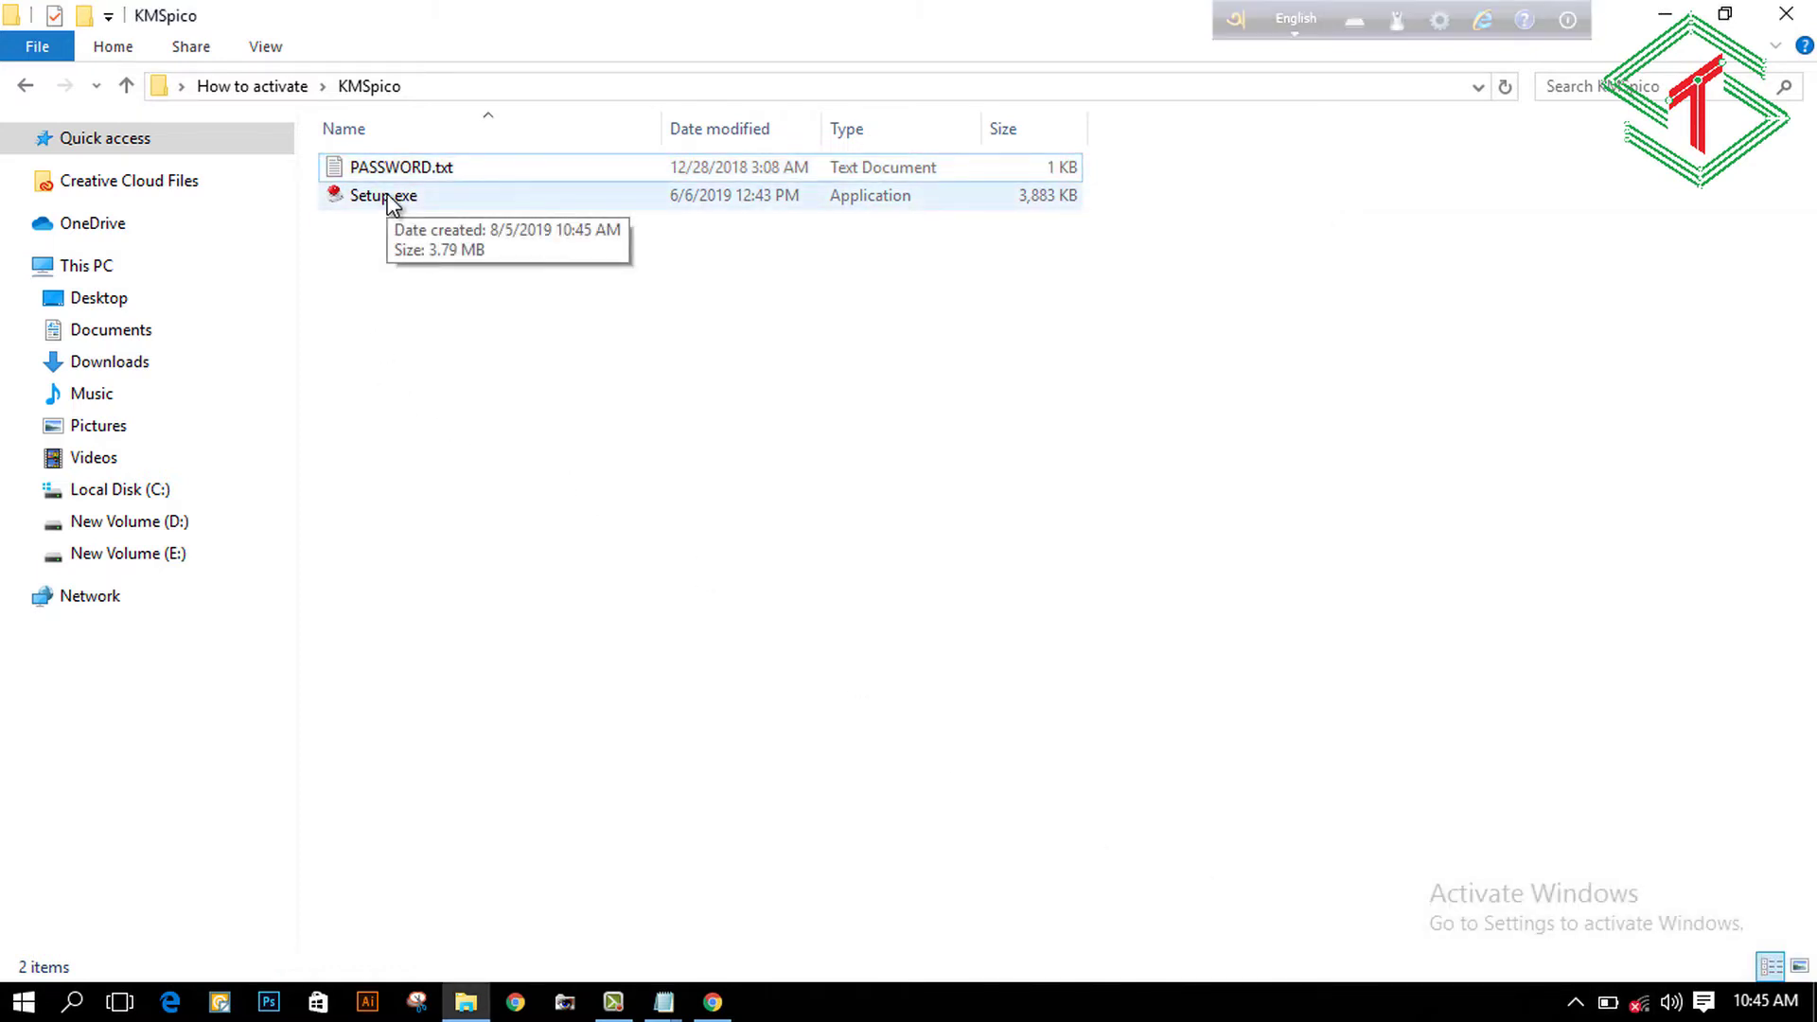
Step: Try to run Setup.exe with the copied file password, and dismiss the error message and the malware notification
double_click(390, 198)
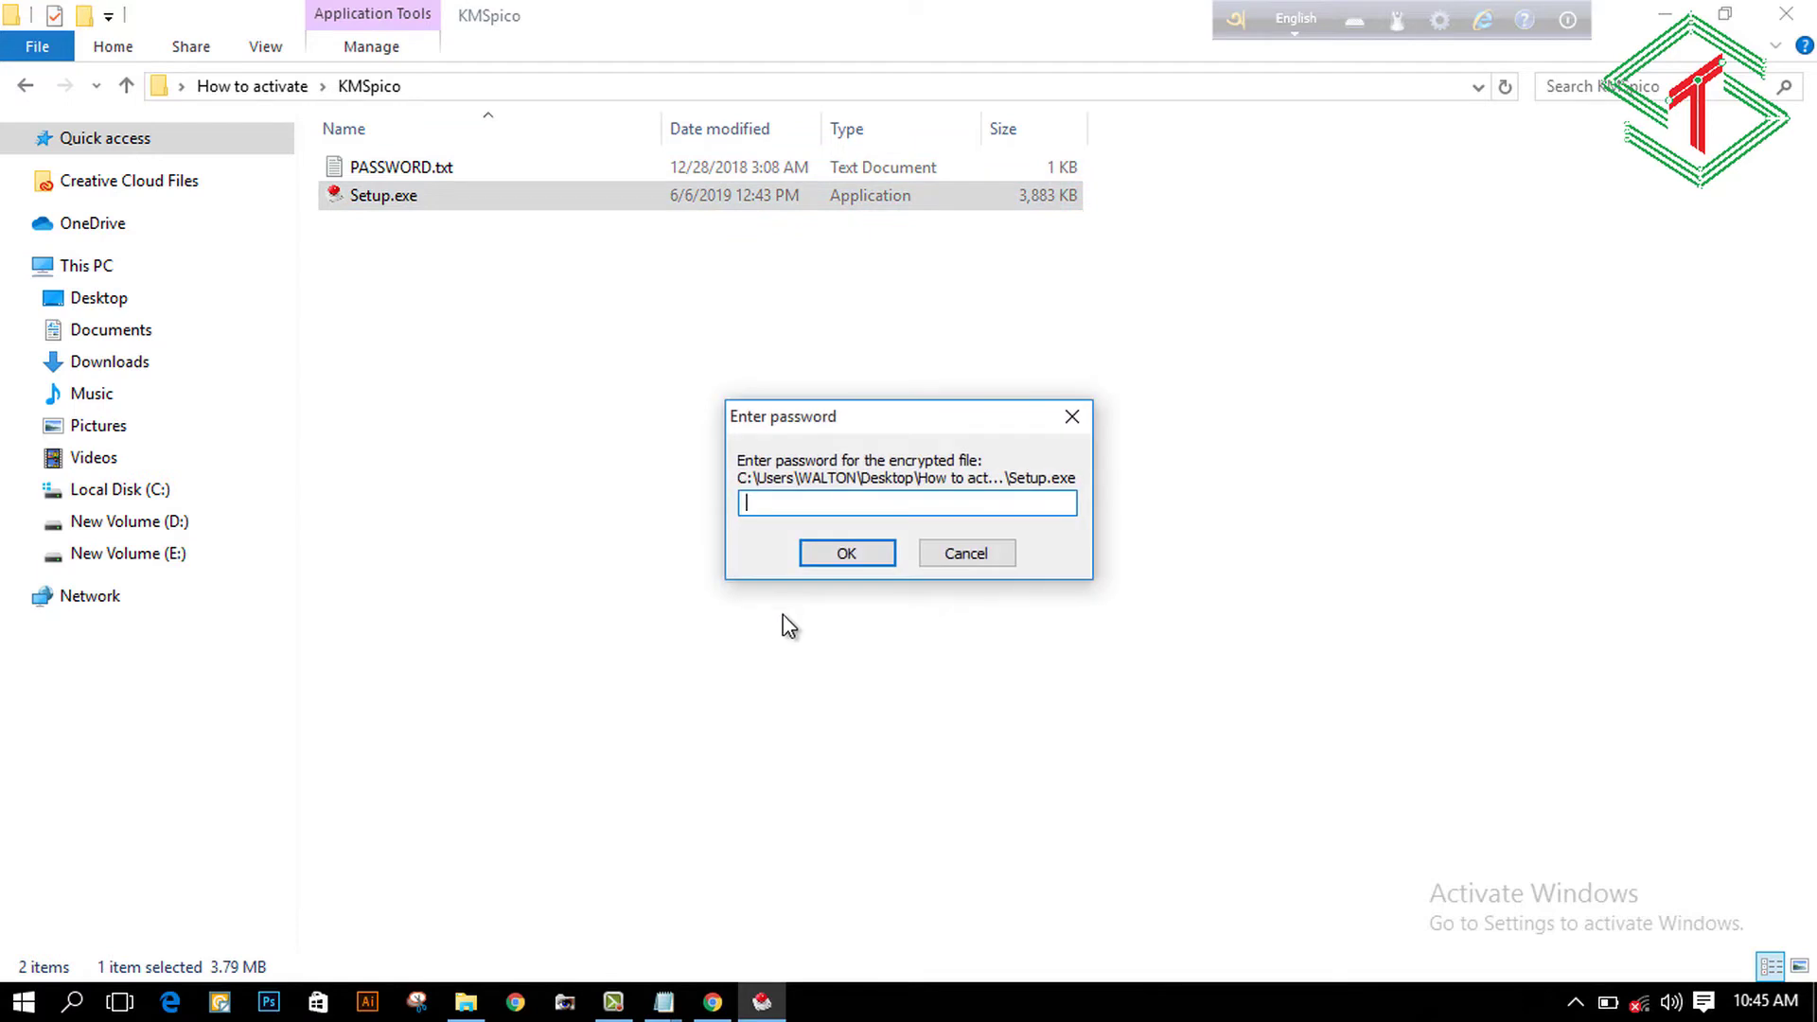
key("ctrl+v")
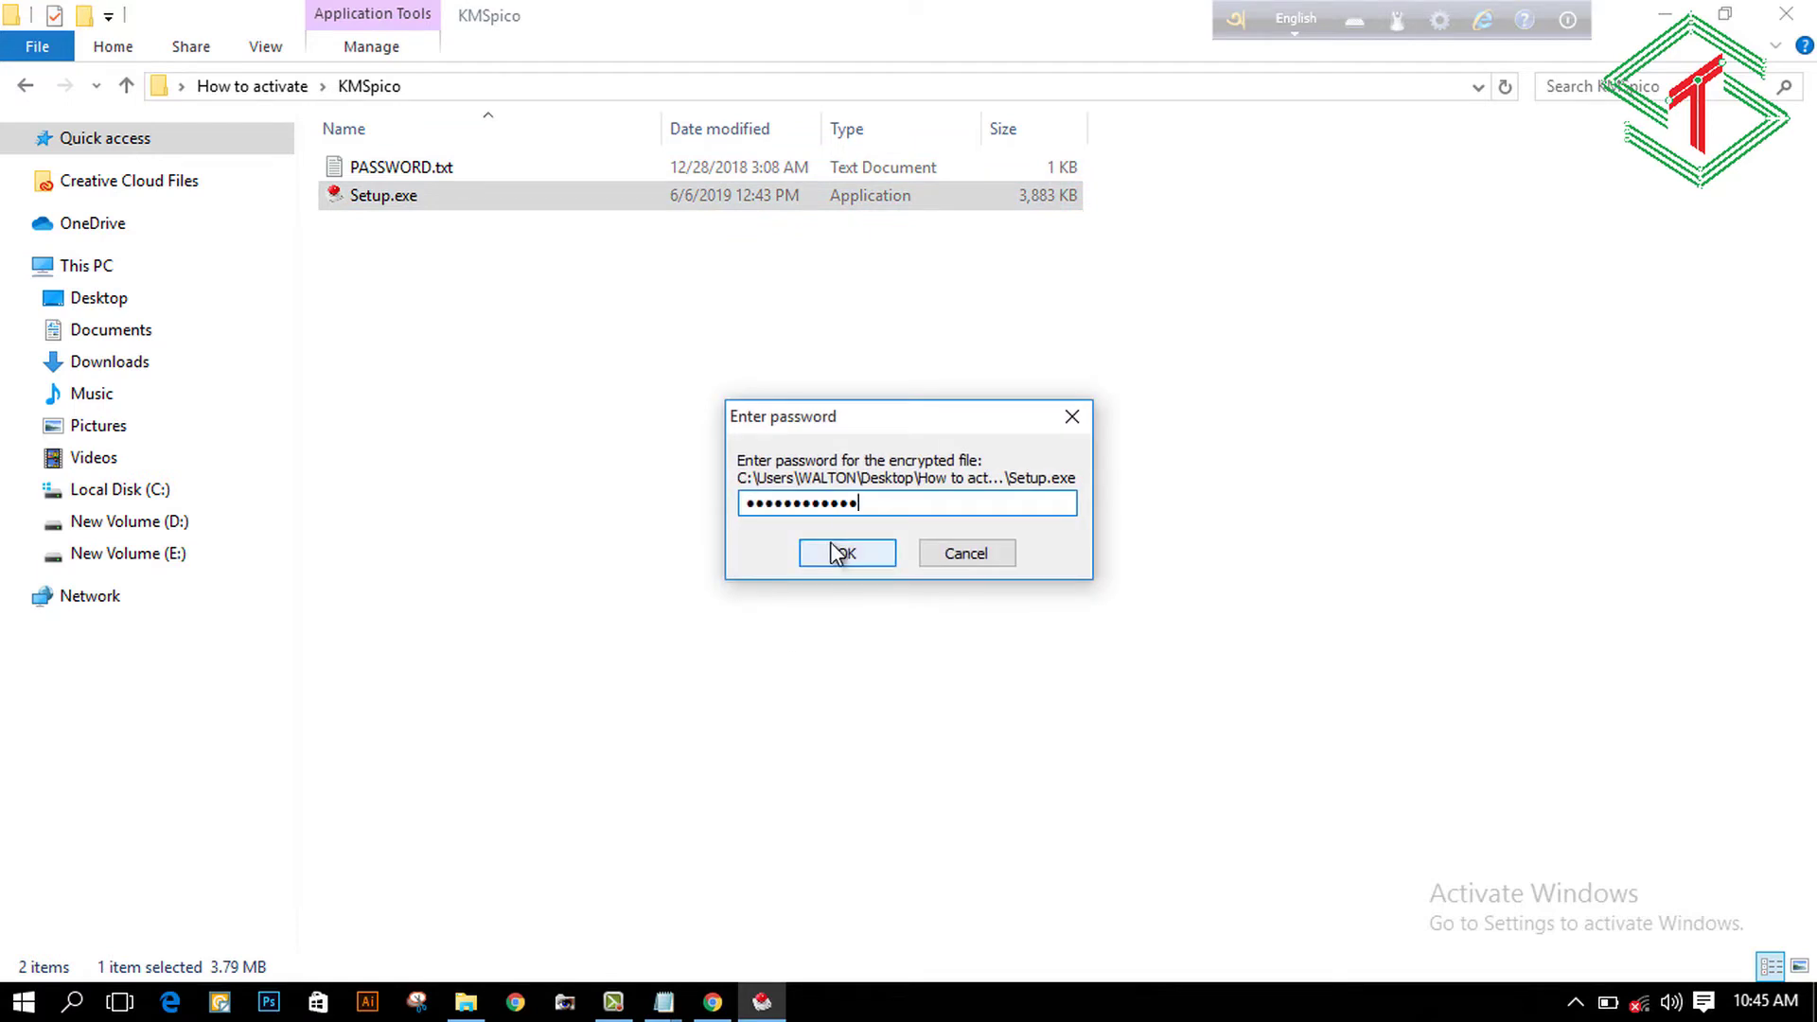
left_click(839, 549)
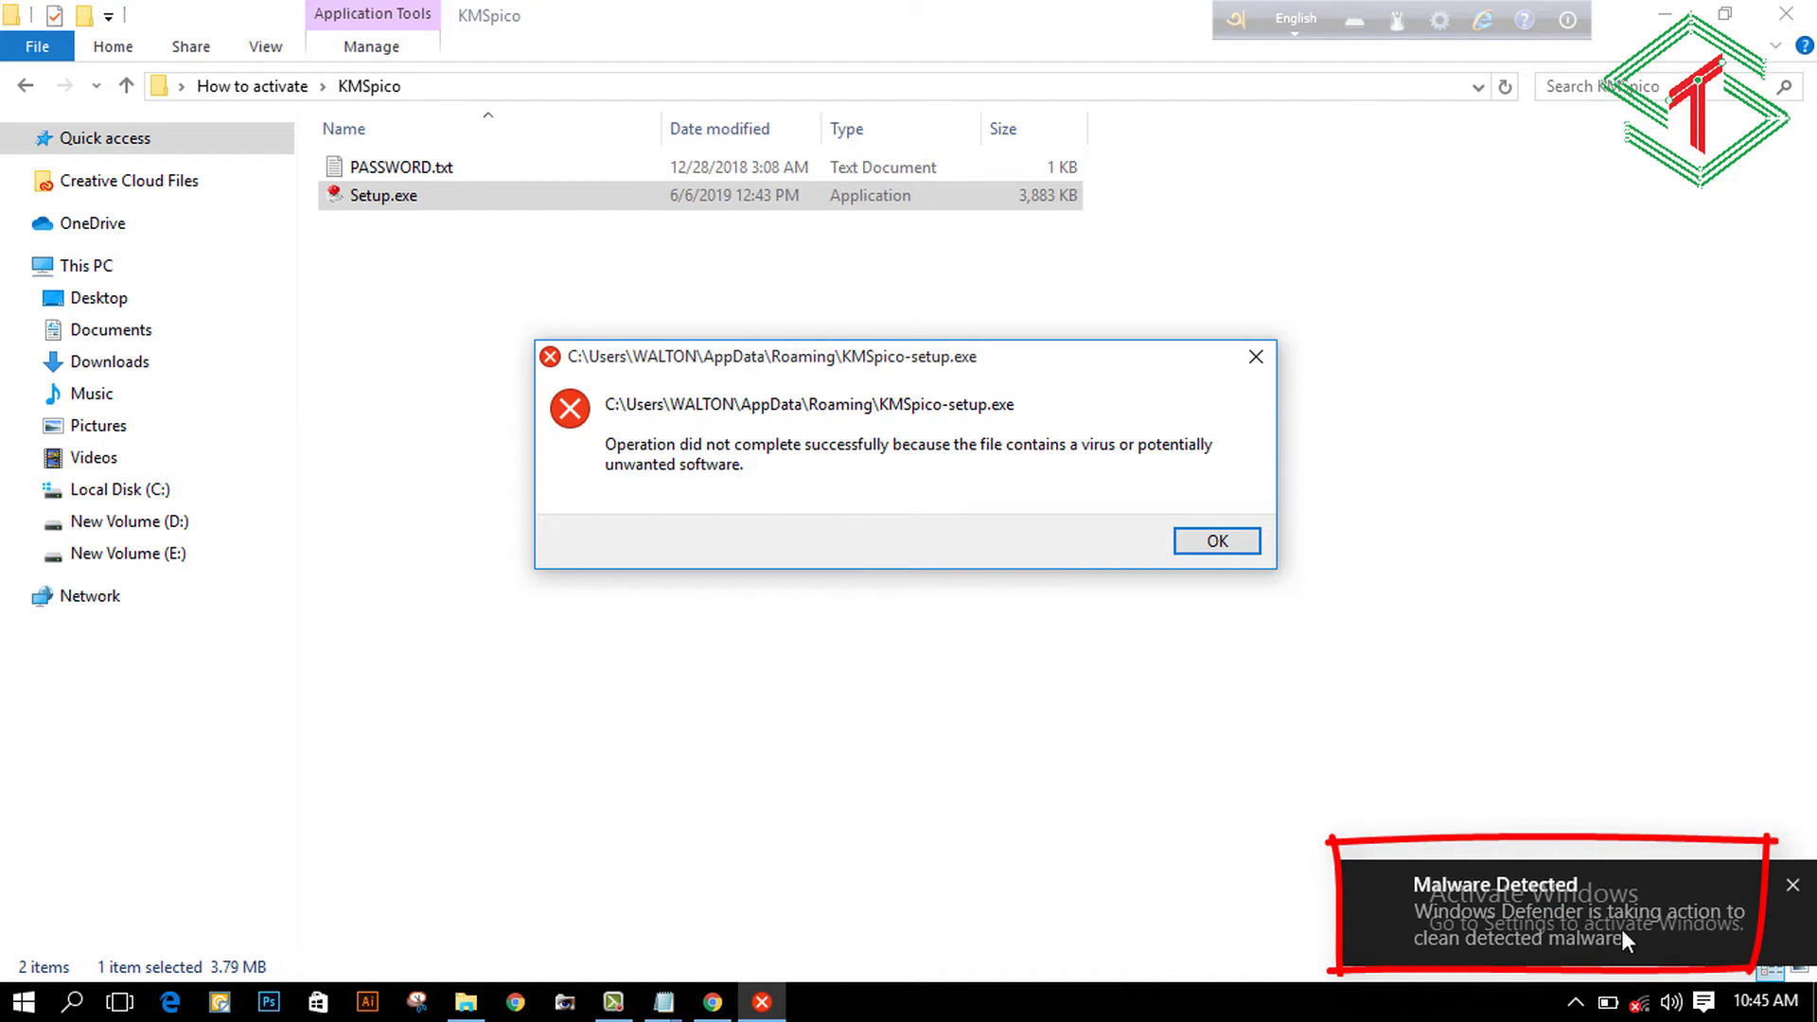
left_click(1205, 543)
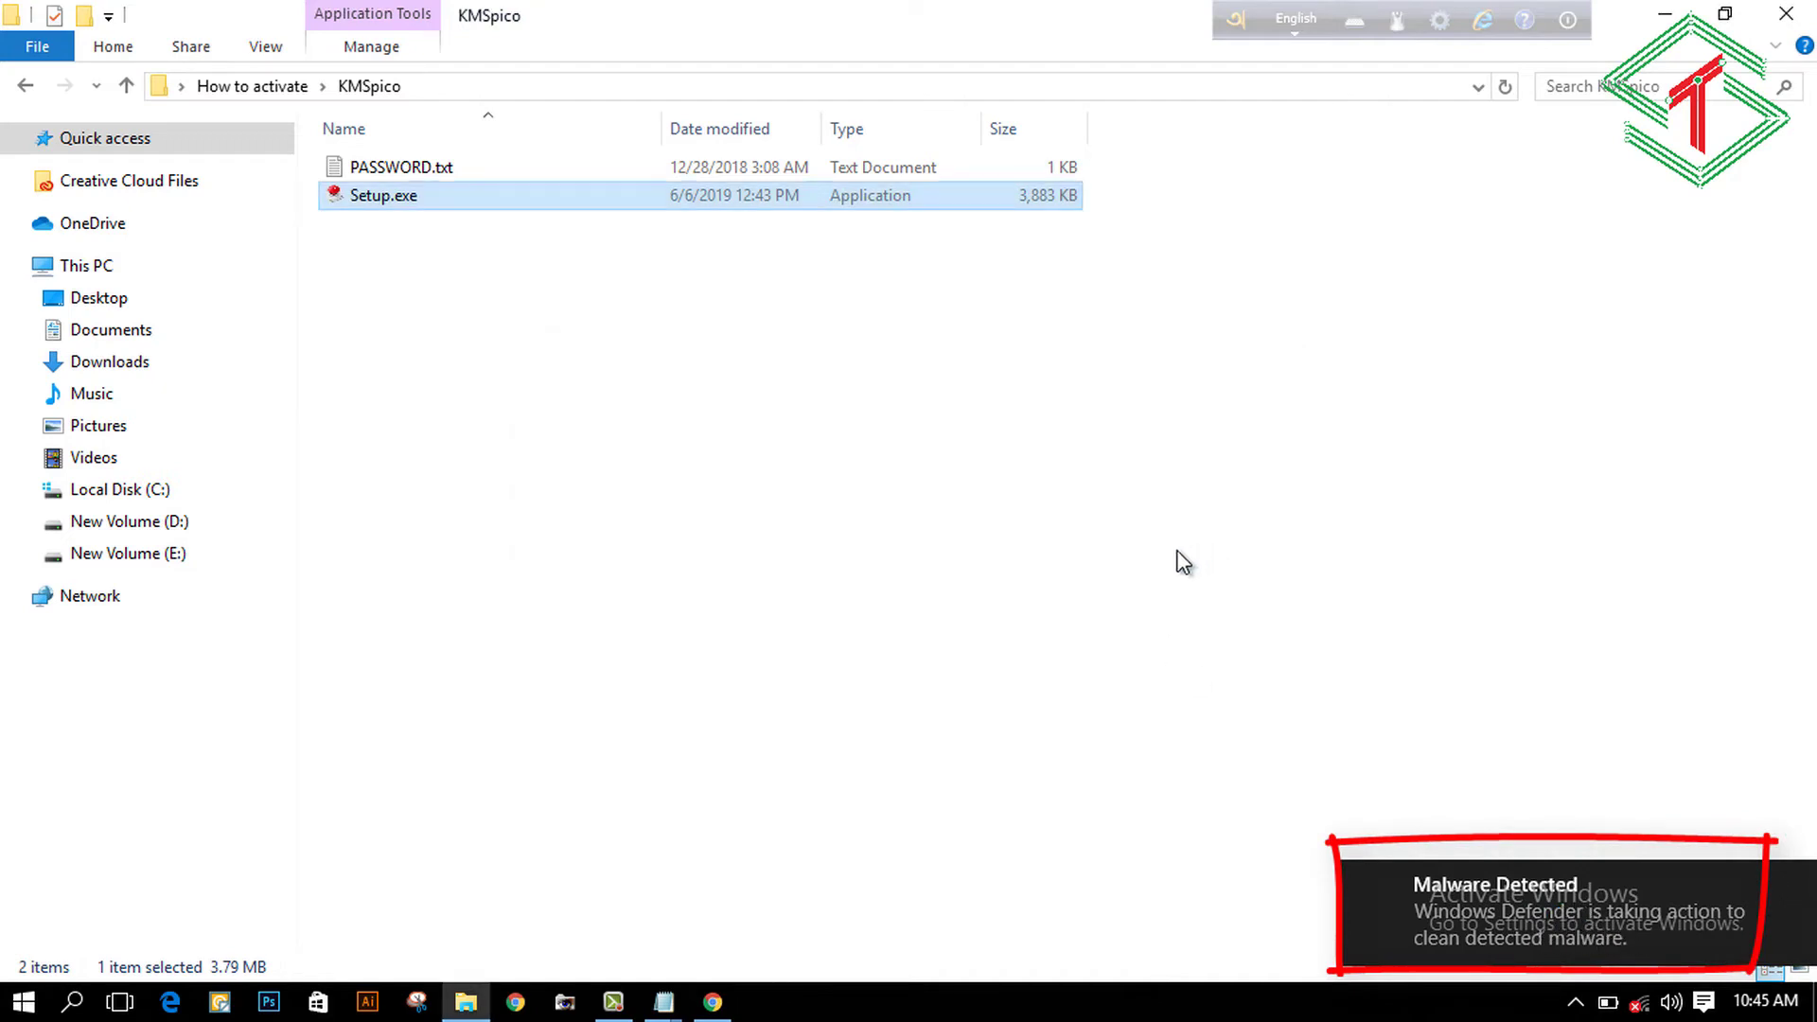
left_click(1793, 887)
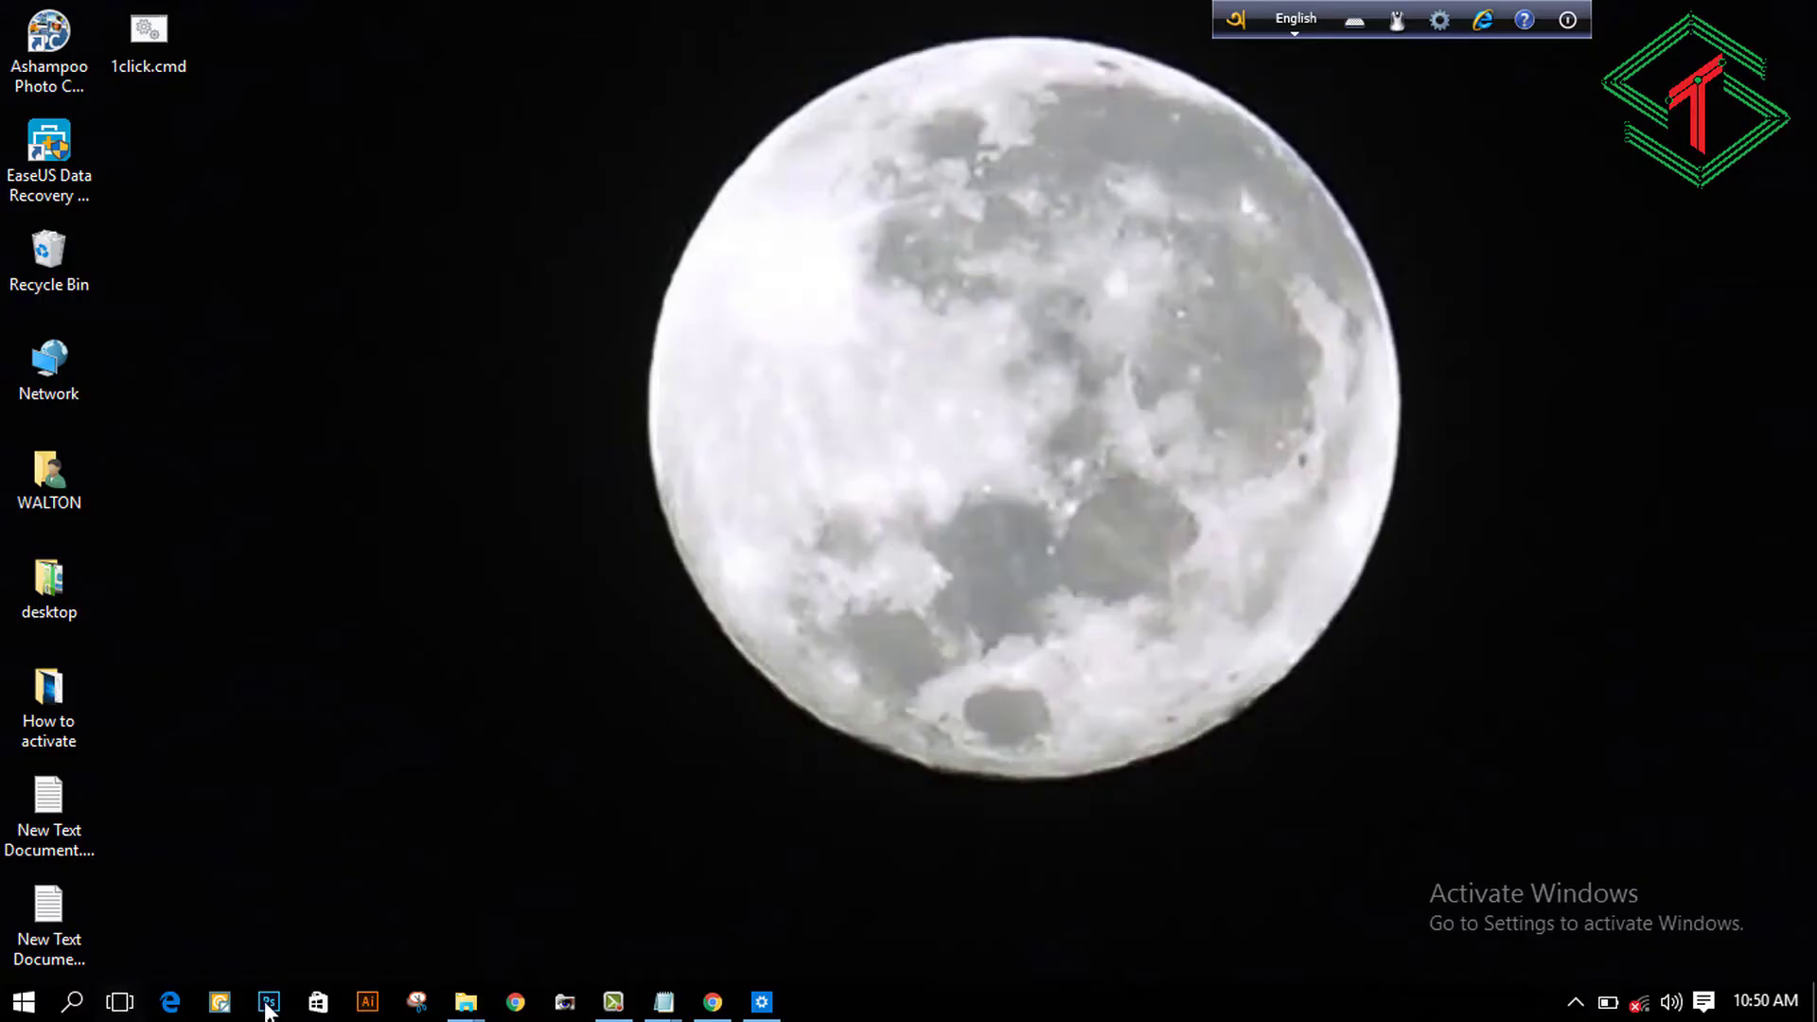
Step: Search Windows for defen, open Windows Defender, turn off real-time protection in its settings, and close both windows
left_click(23, 1001)
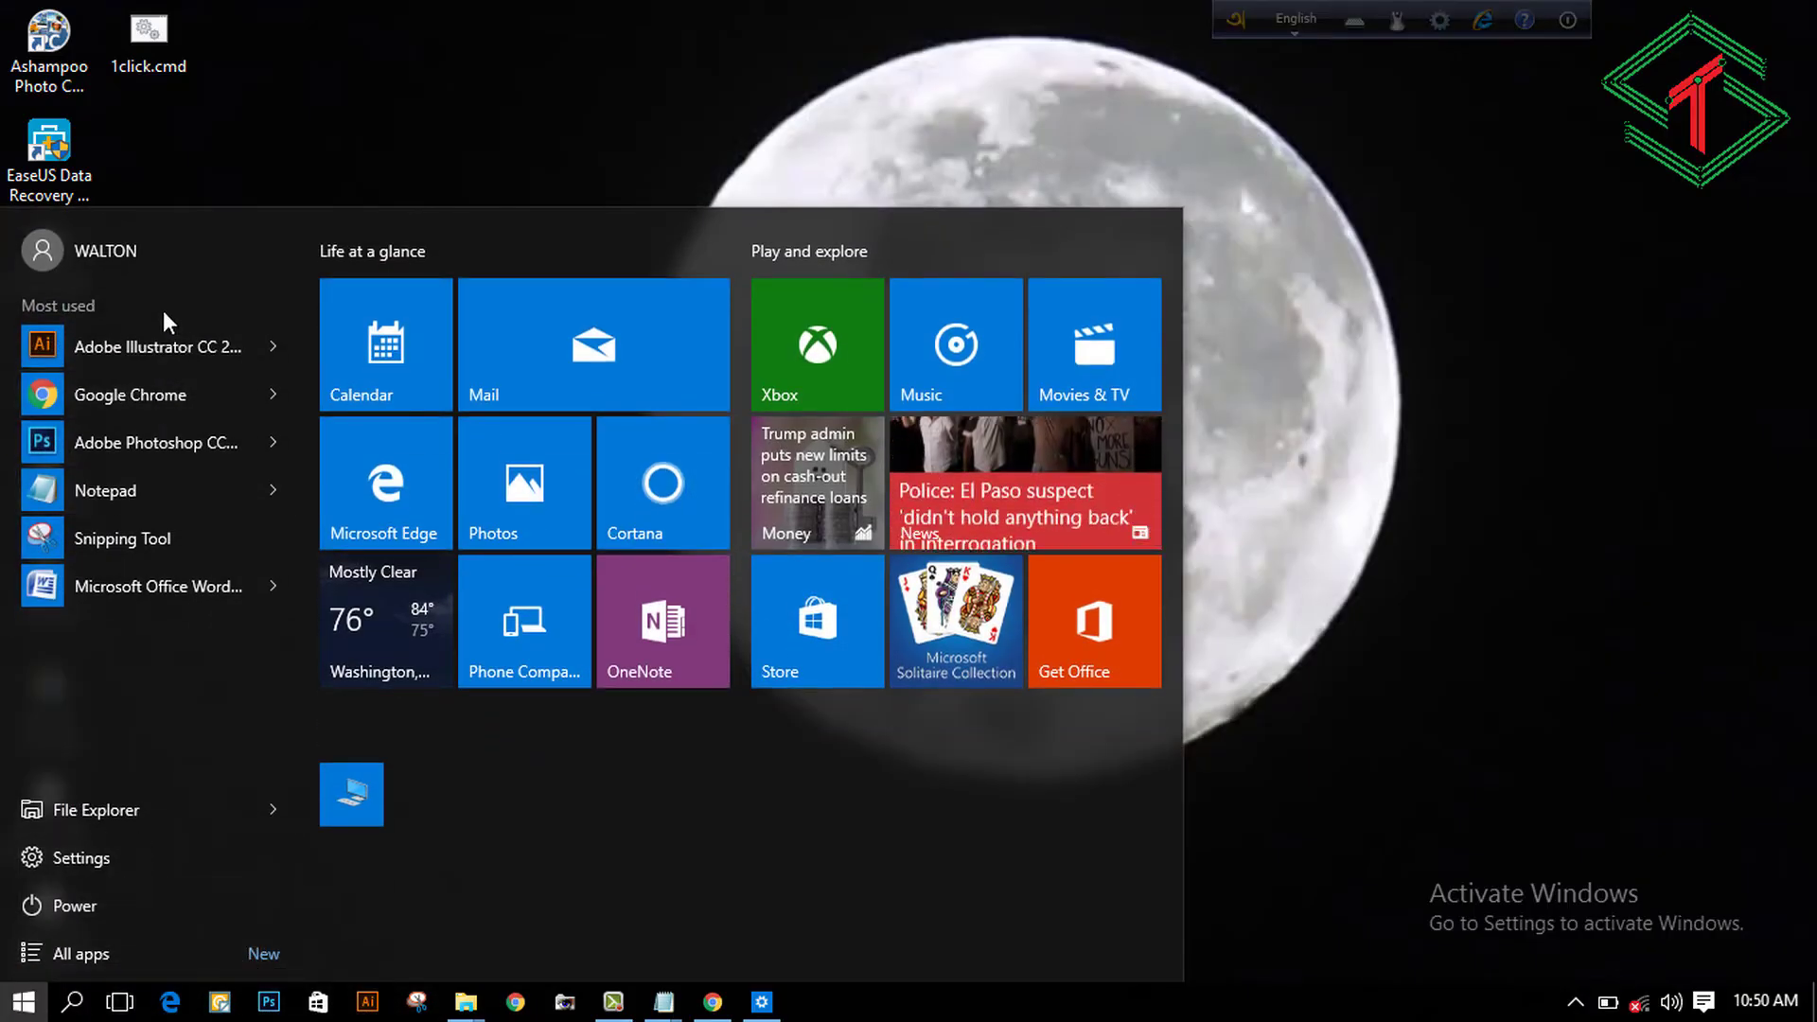
left_click(71, 1002)
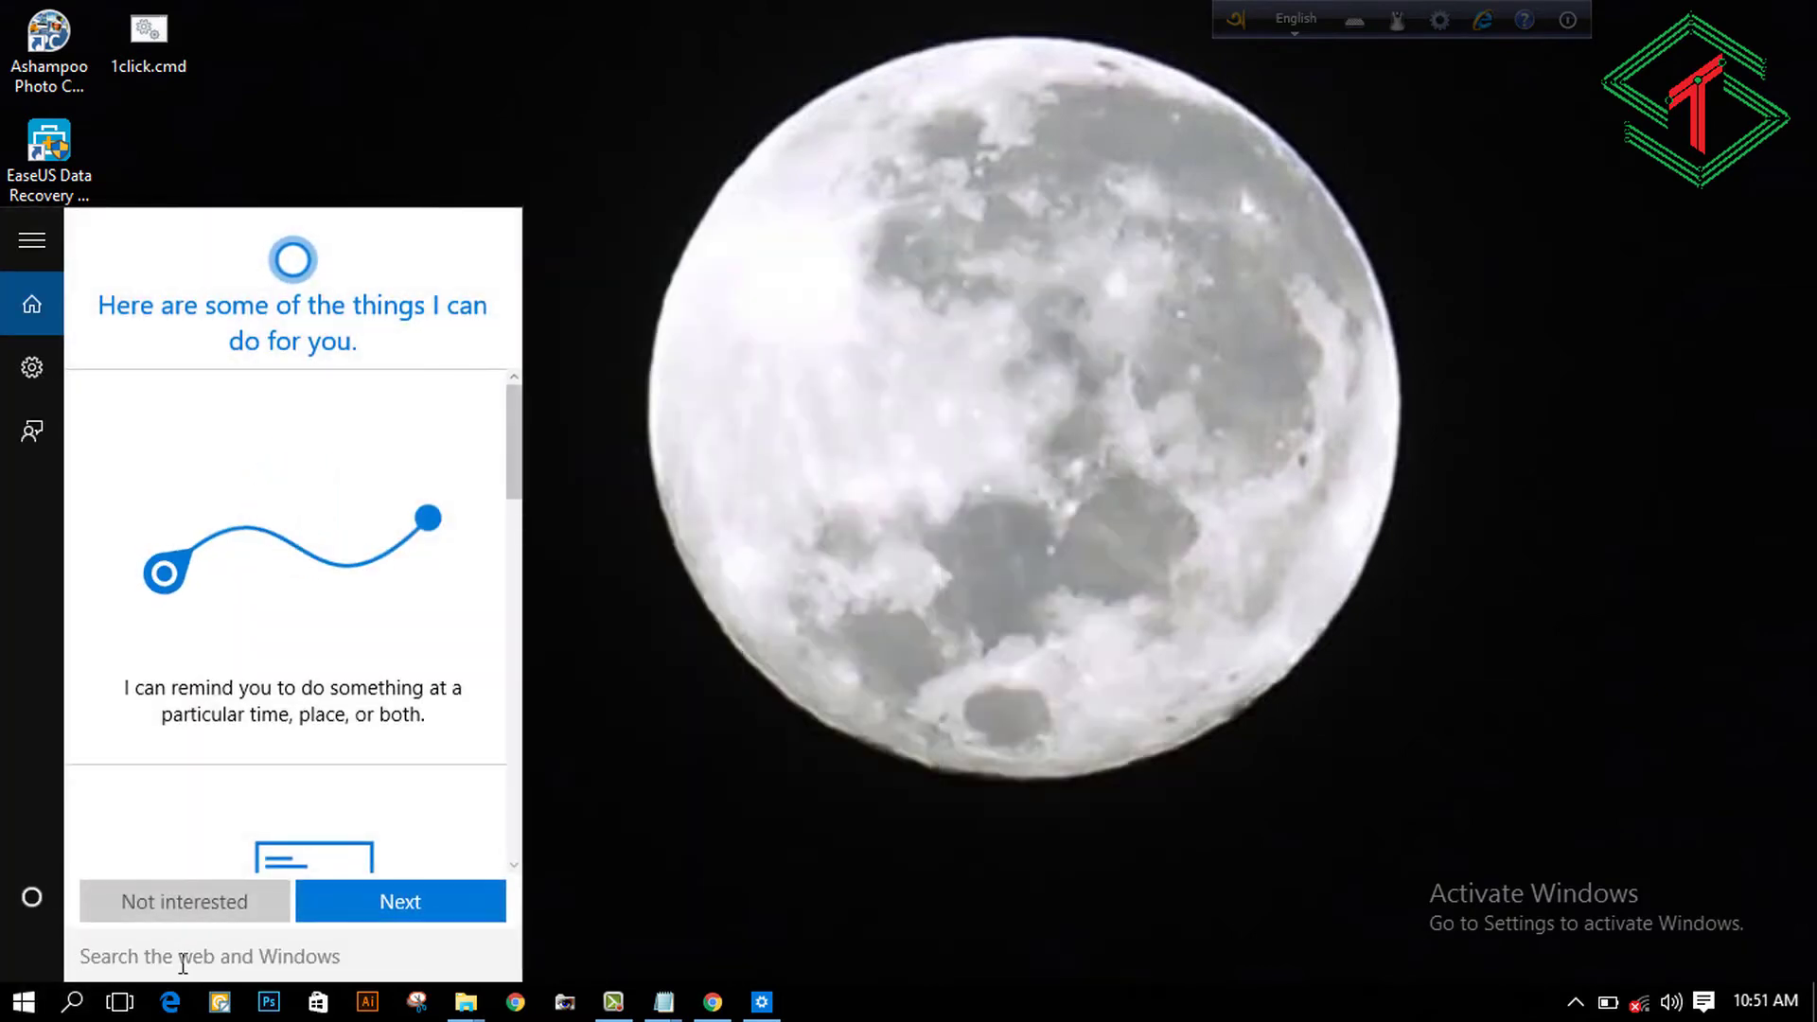
type("defen")
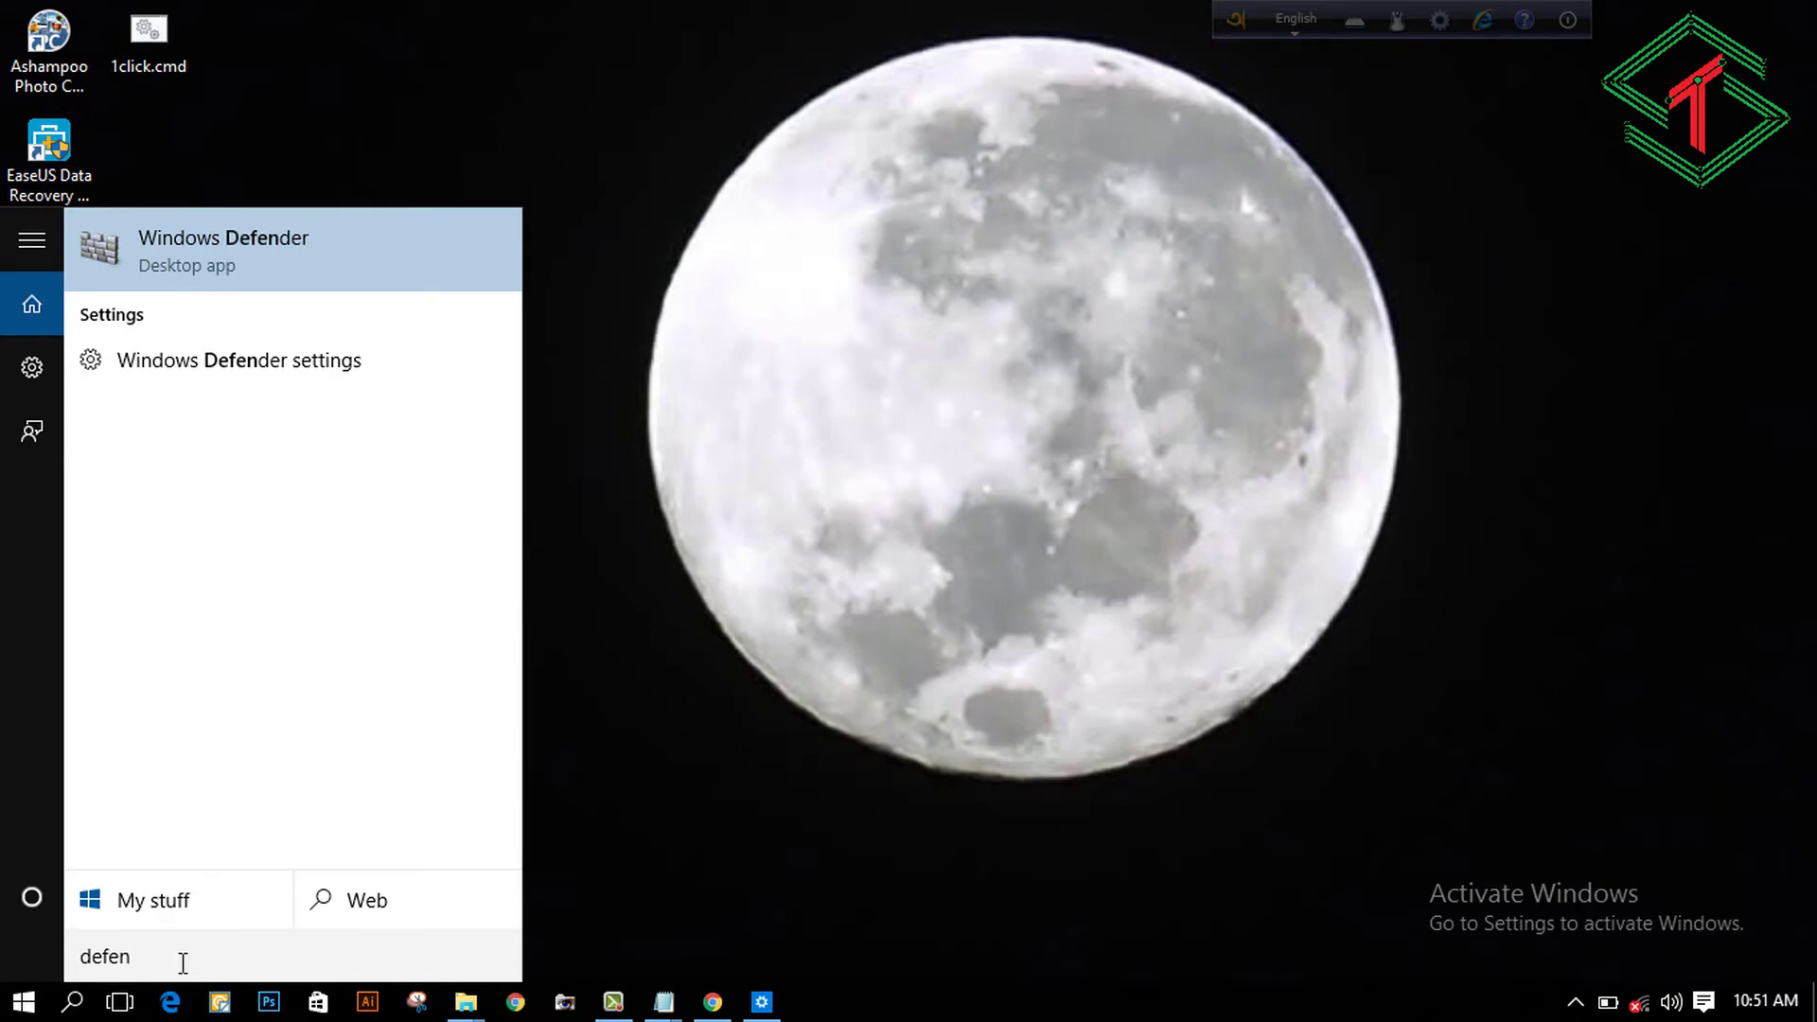
left_click(318, 279)
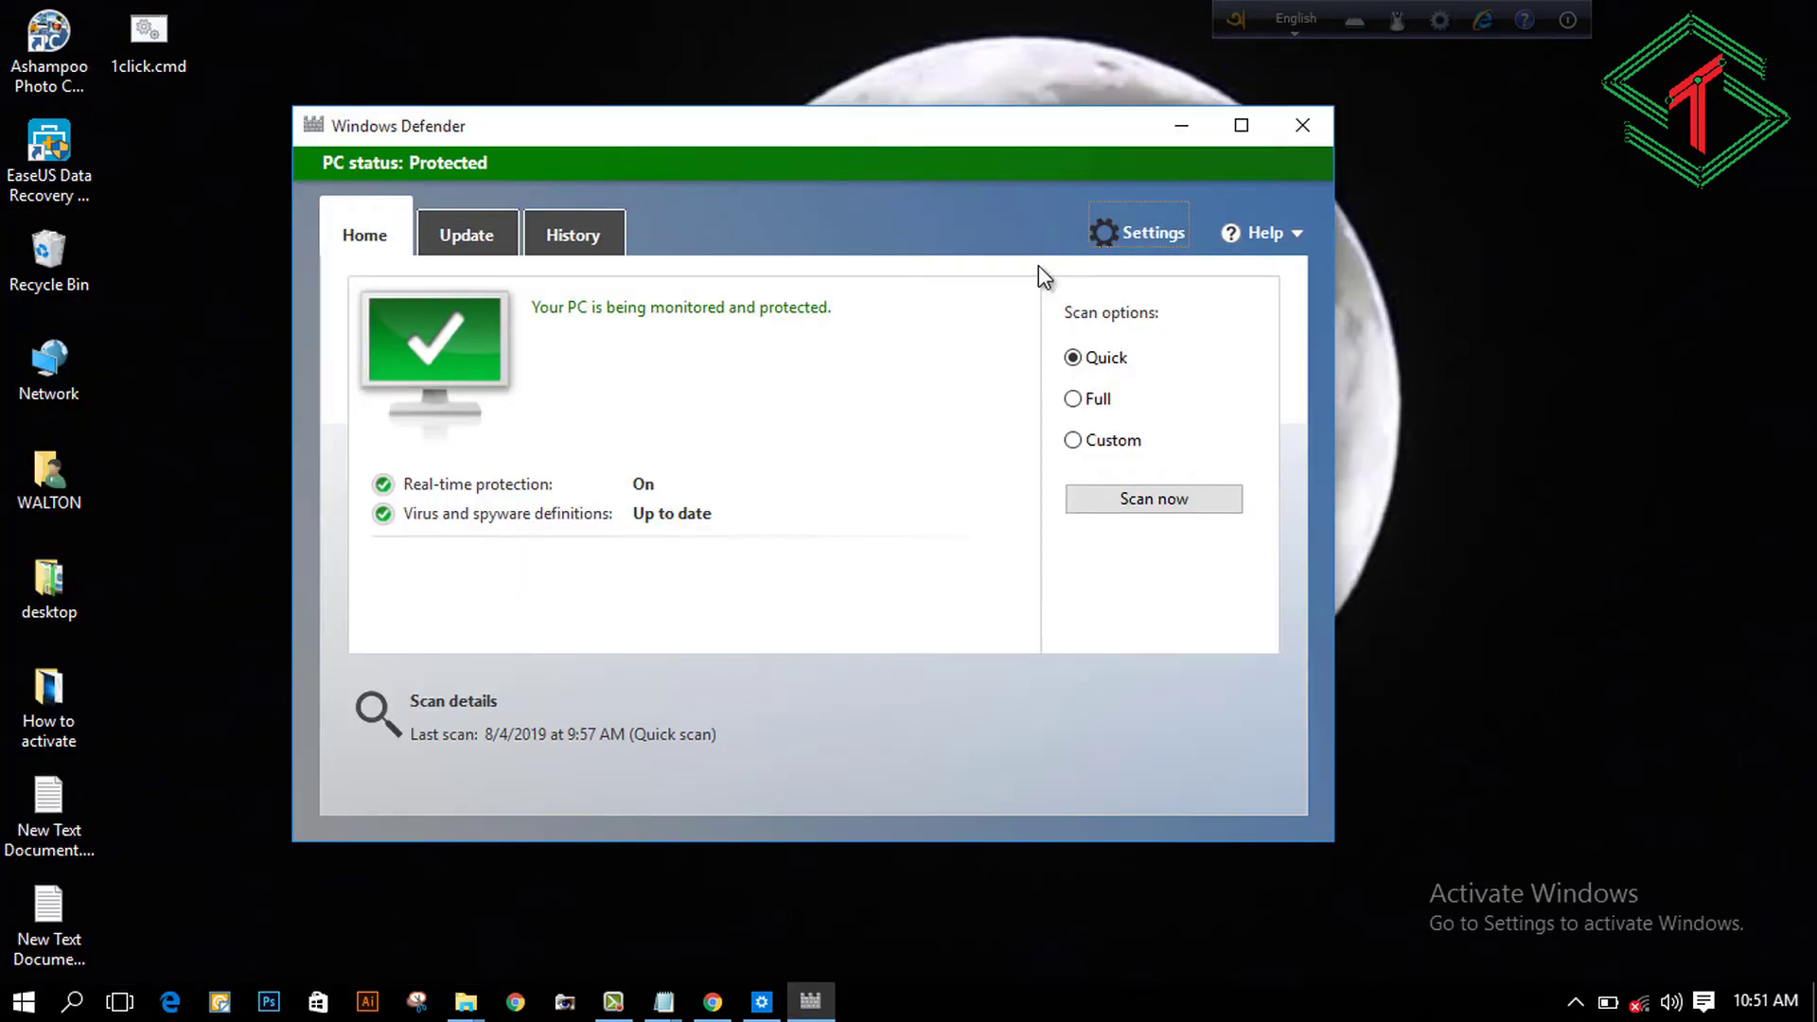
left_click(1130, 229)
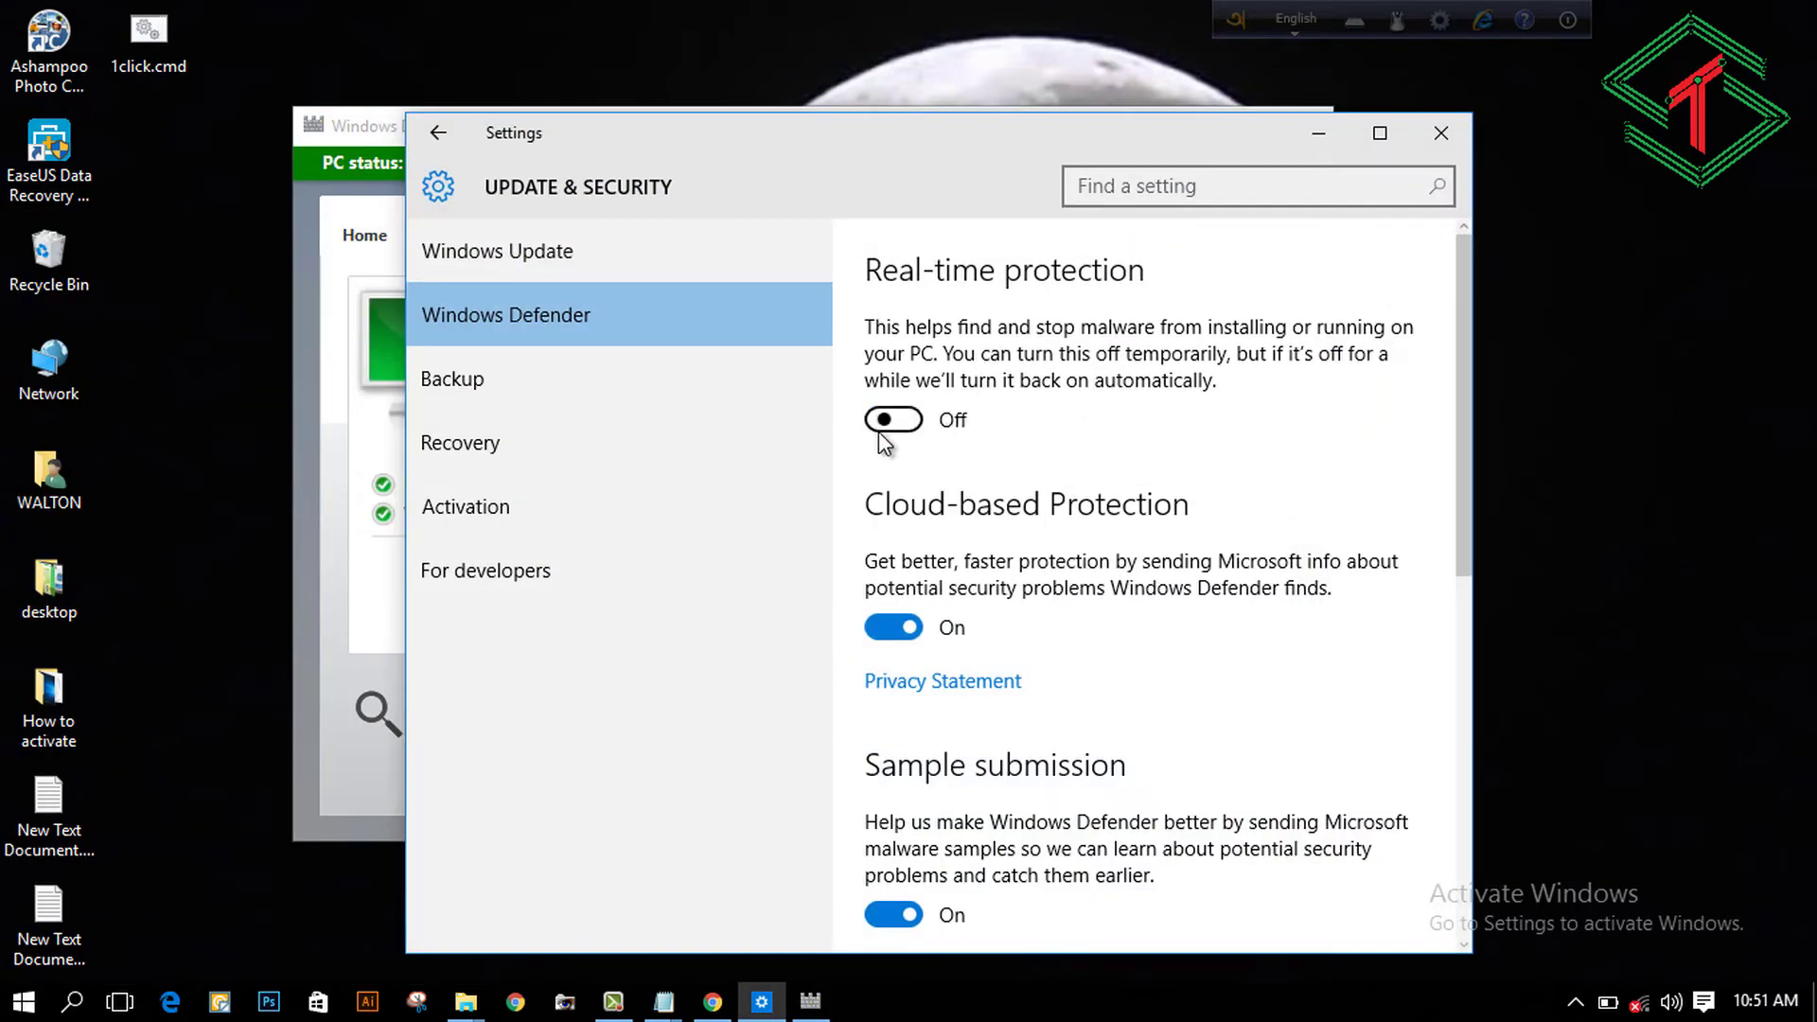
left_click(1439, 134)
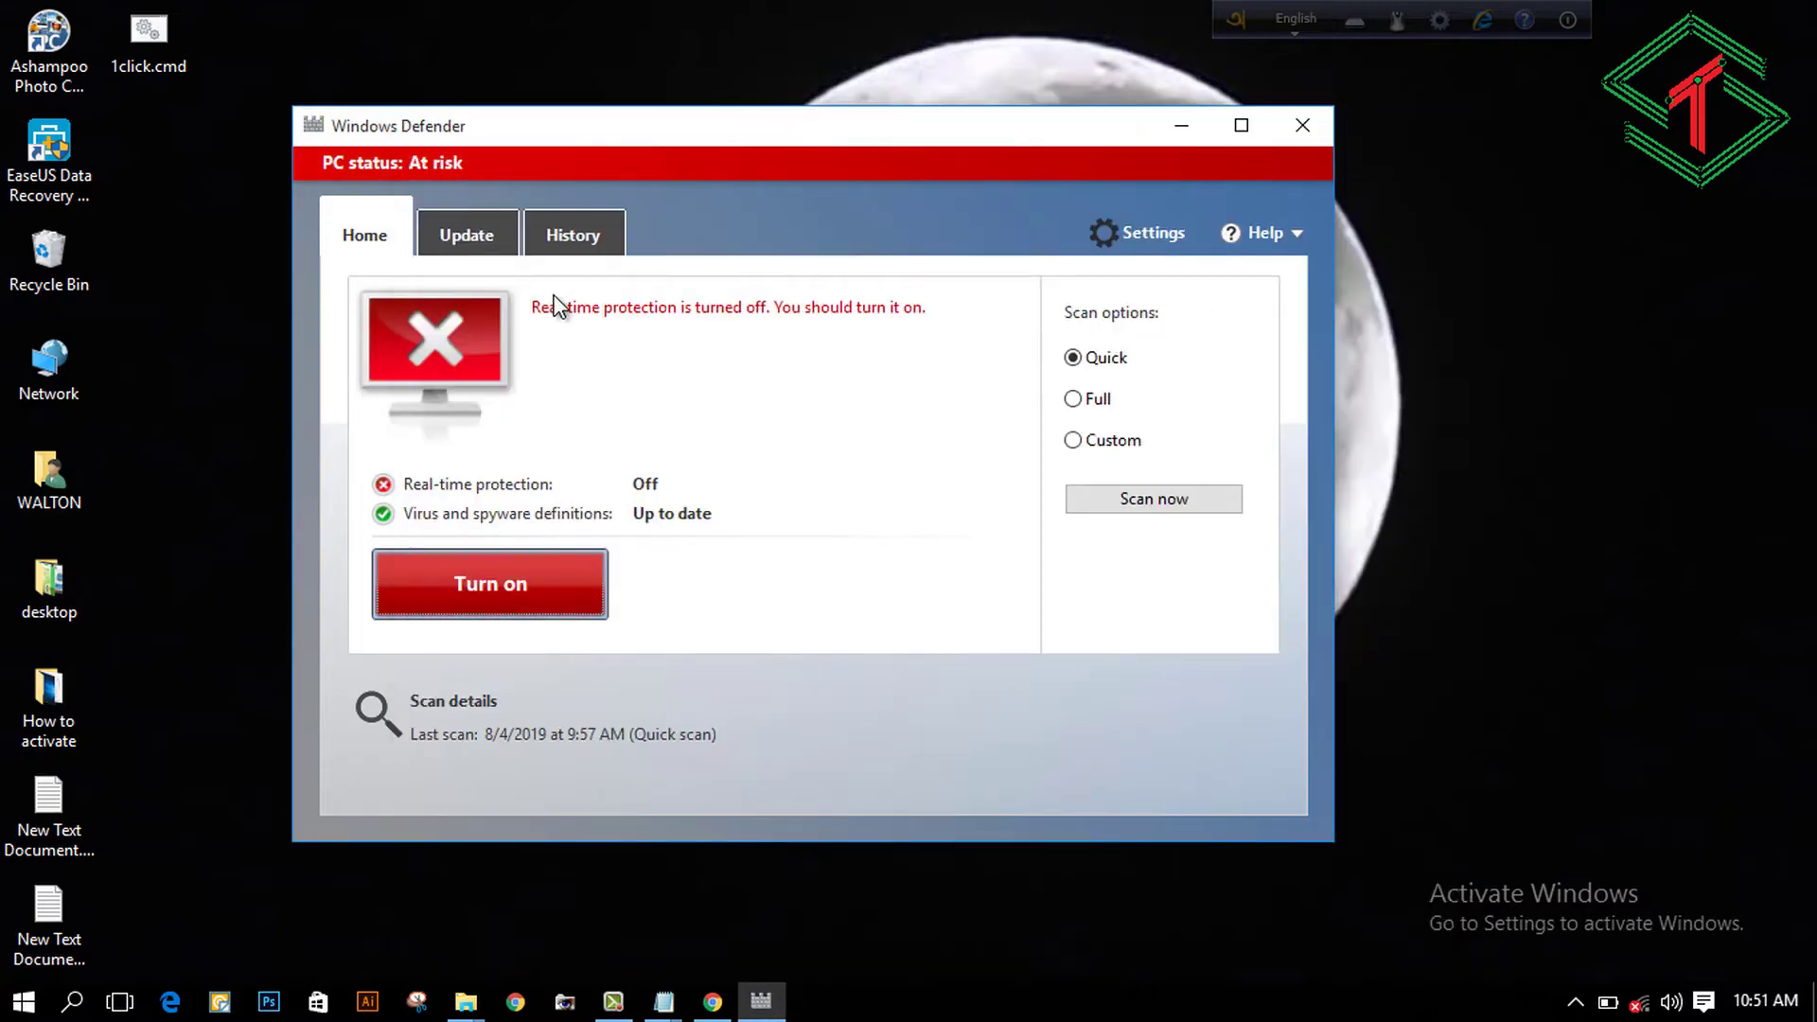
left_click(1312, 124)
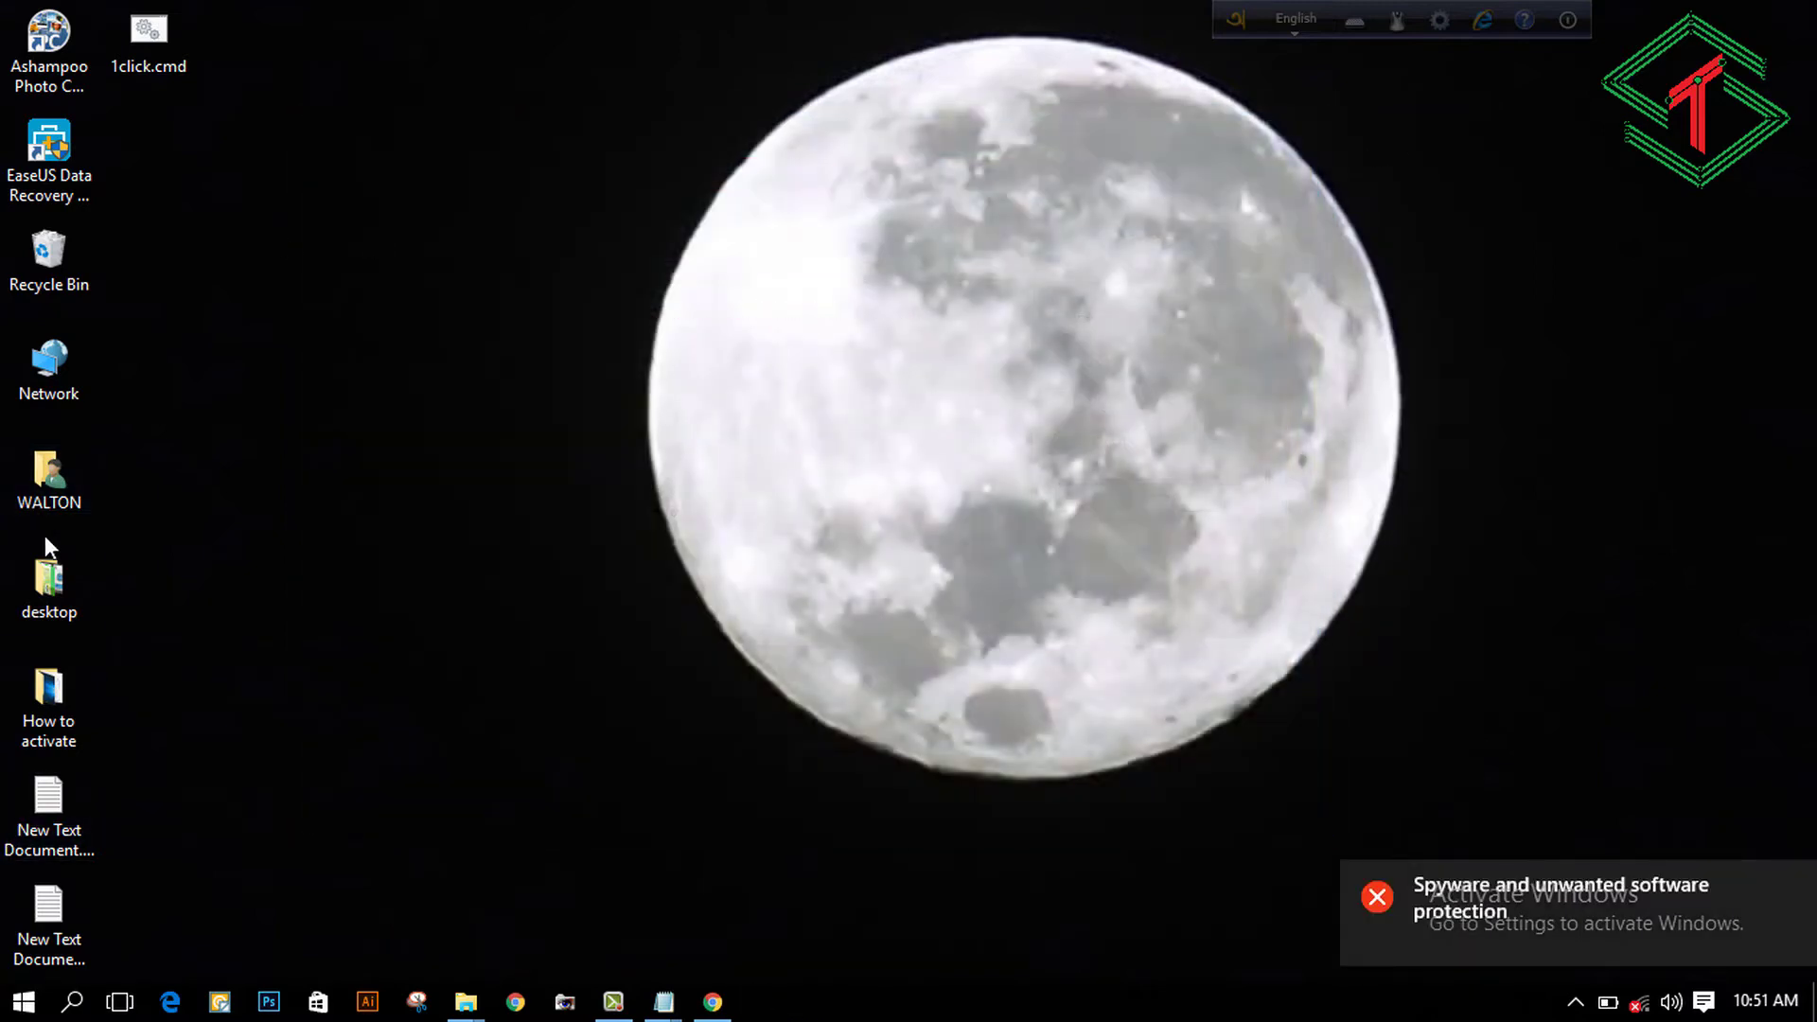
Step: Reopen the KMSpico folder inside How to activate on the desktop and copy the password from PASSWORD.txt again
double_click(55, 695)
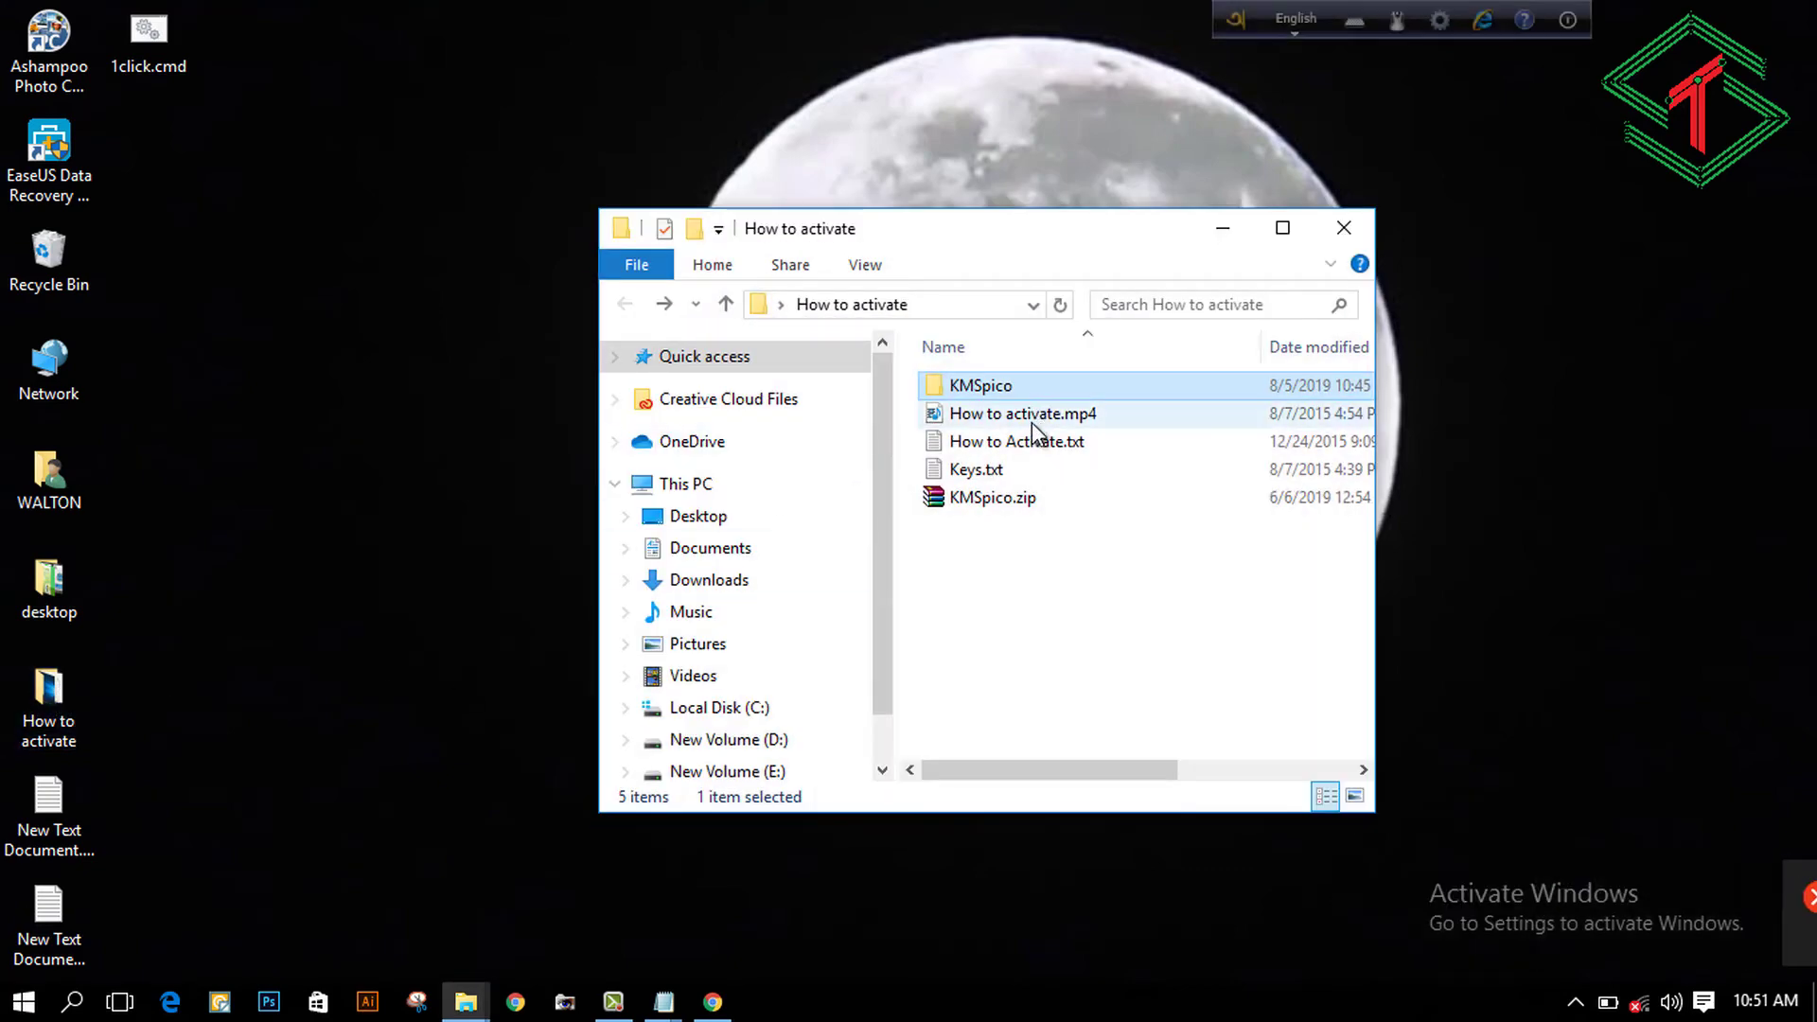
double_click(992, 388)
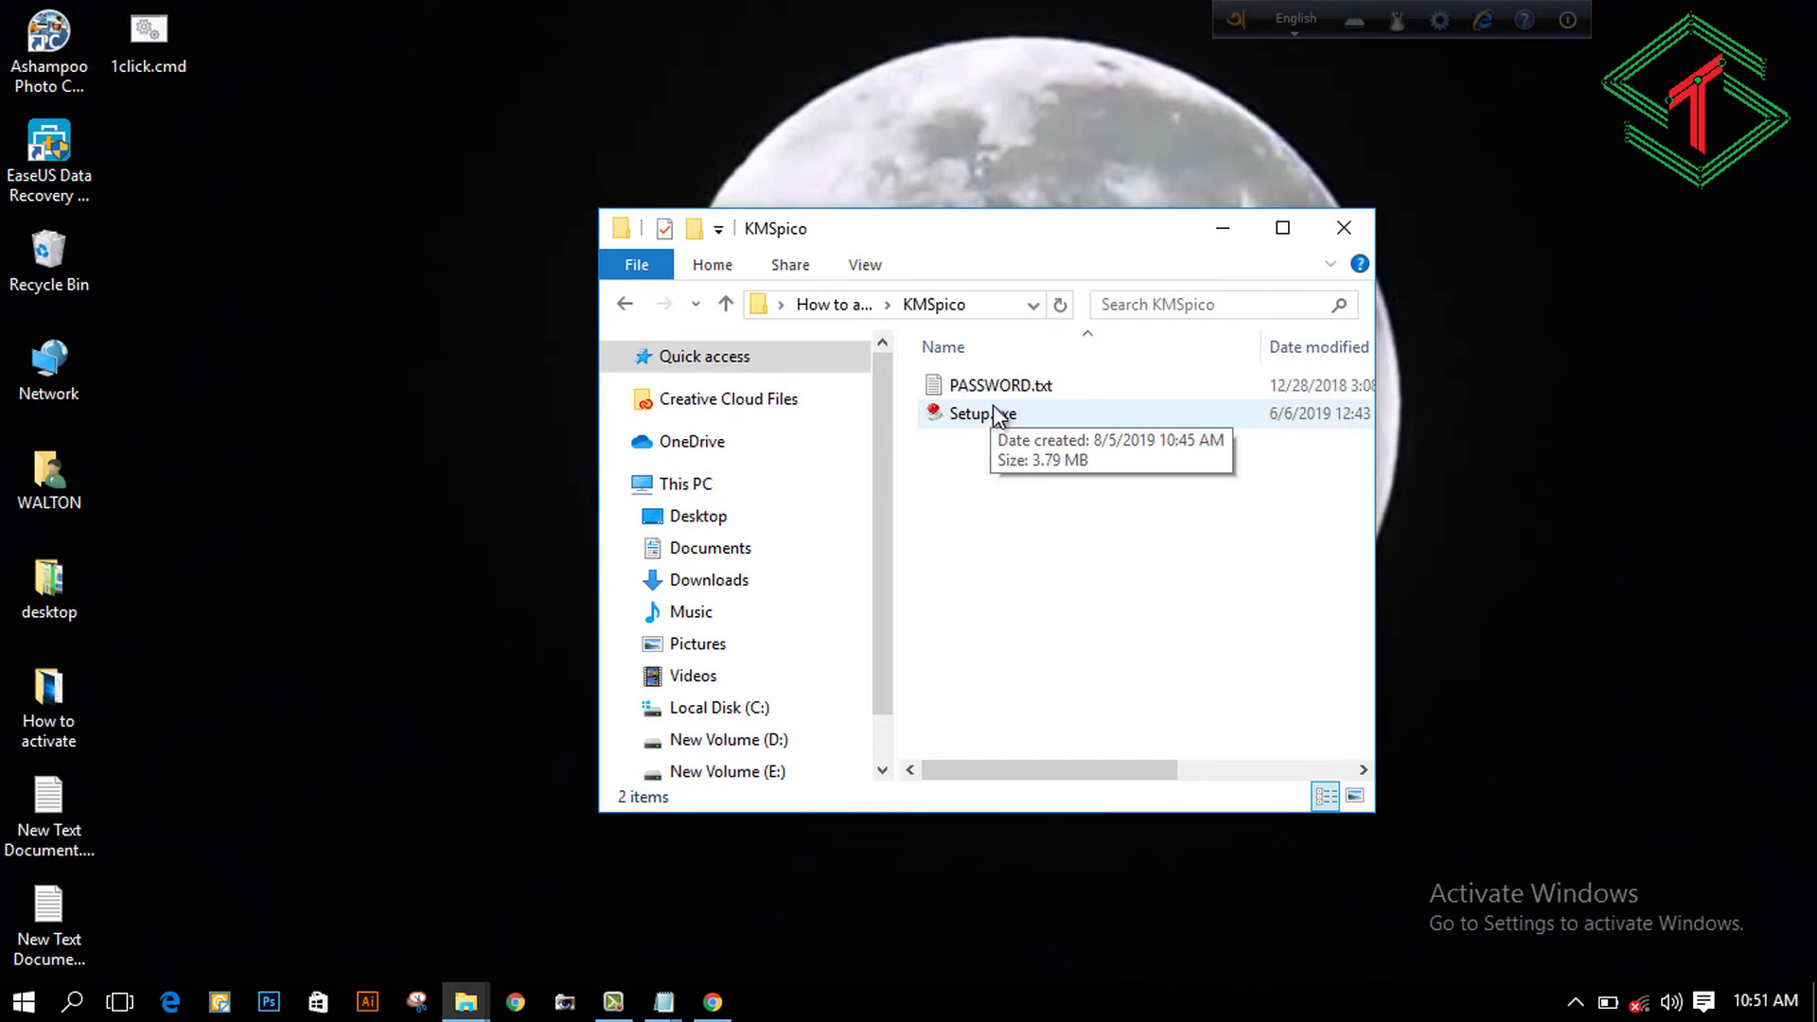
double_click(1003, 383)
left_click_drag(495, 223, 83, 199)
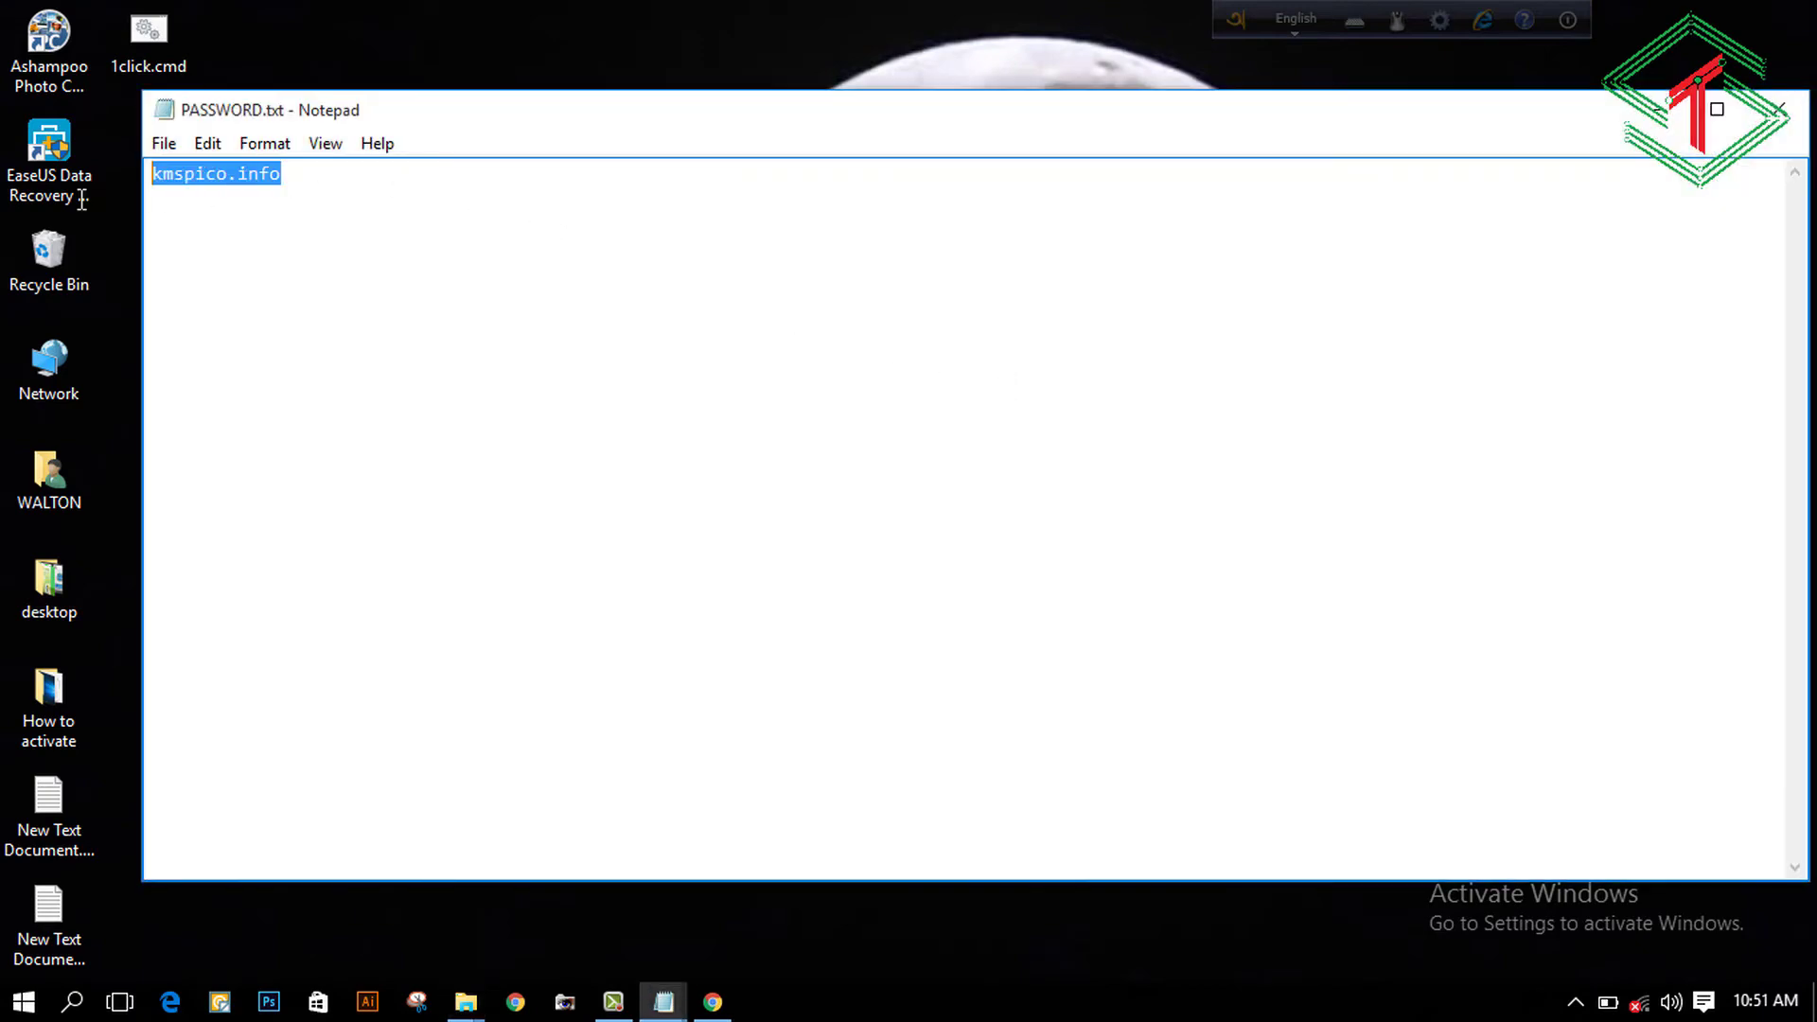
left_click(1780, 109)
Step: Run Setup.exe again and paste the encrypted file's password to start the KMSpico setup wizard
left_click(947, 414)
double_click(947, 412)
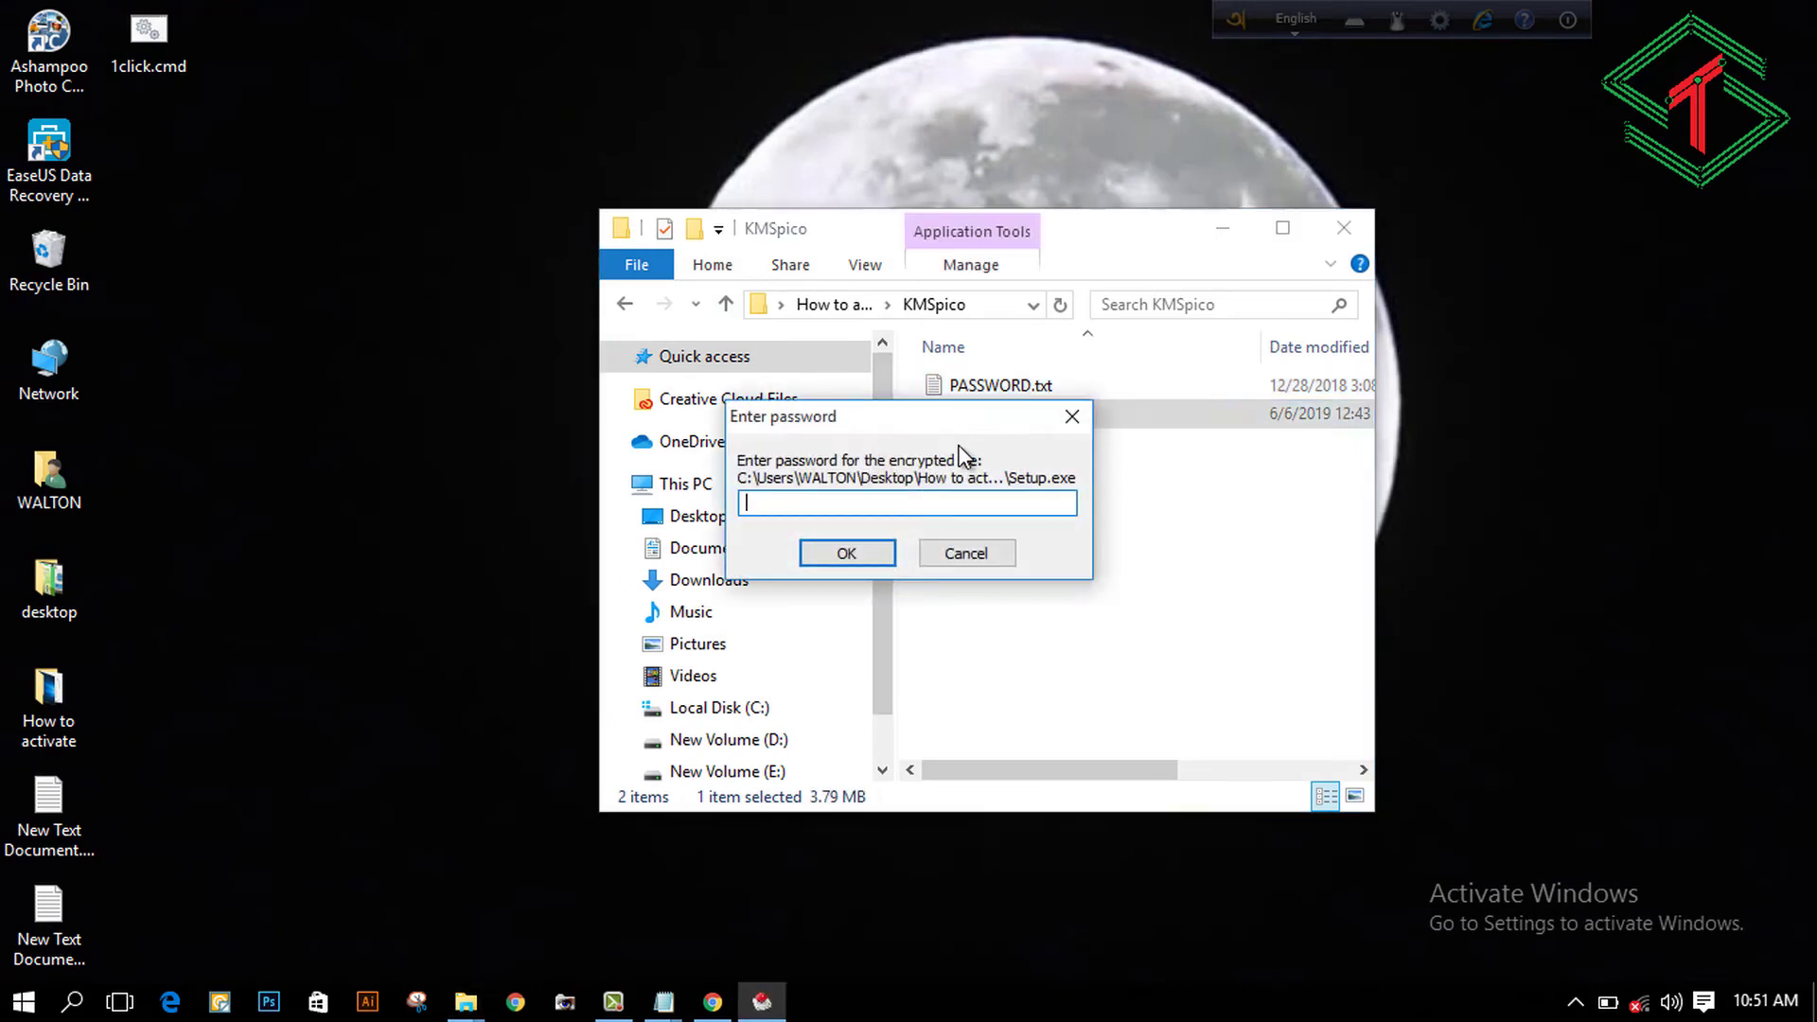
left_click(863, 554)
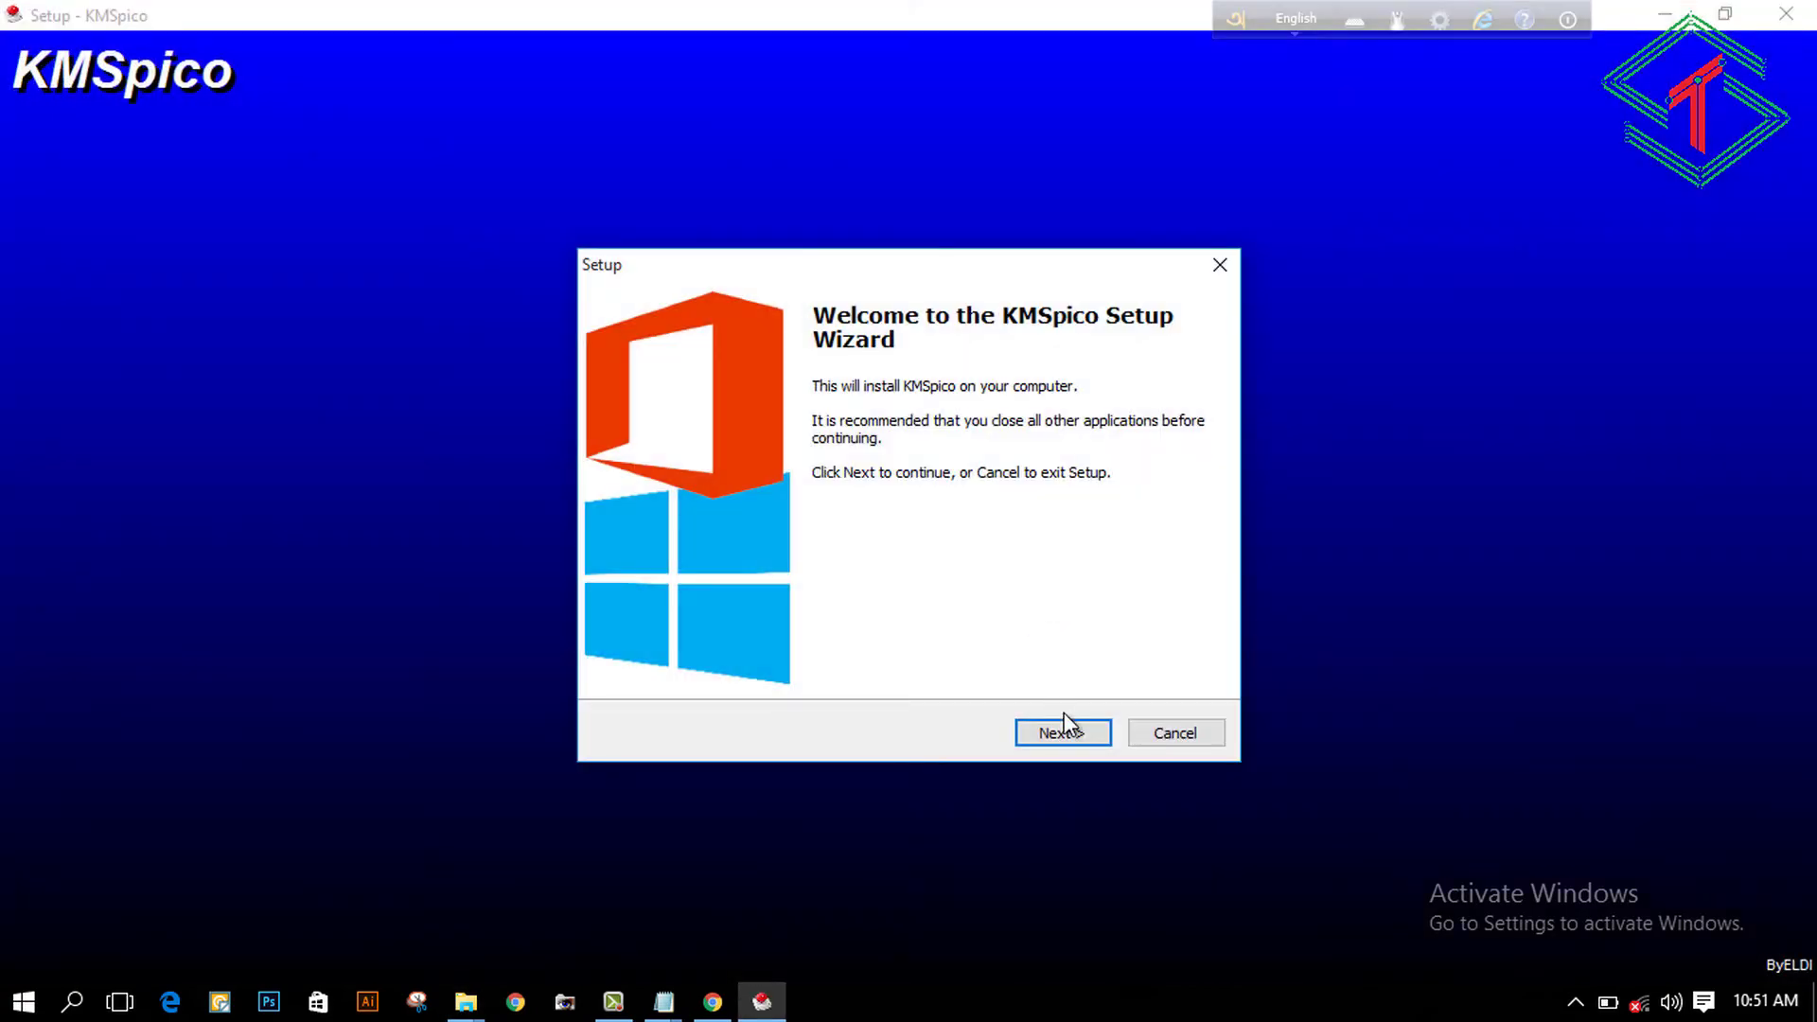
Step: Accept the license agreement in the KMSpico setup wizard and continue to the destination location
left_click(1061, 731)
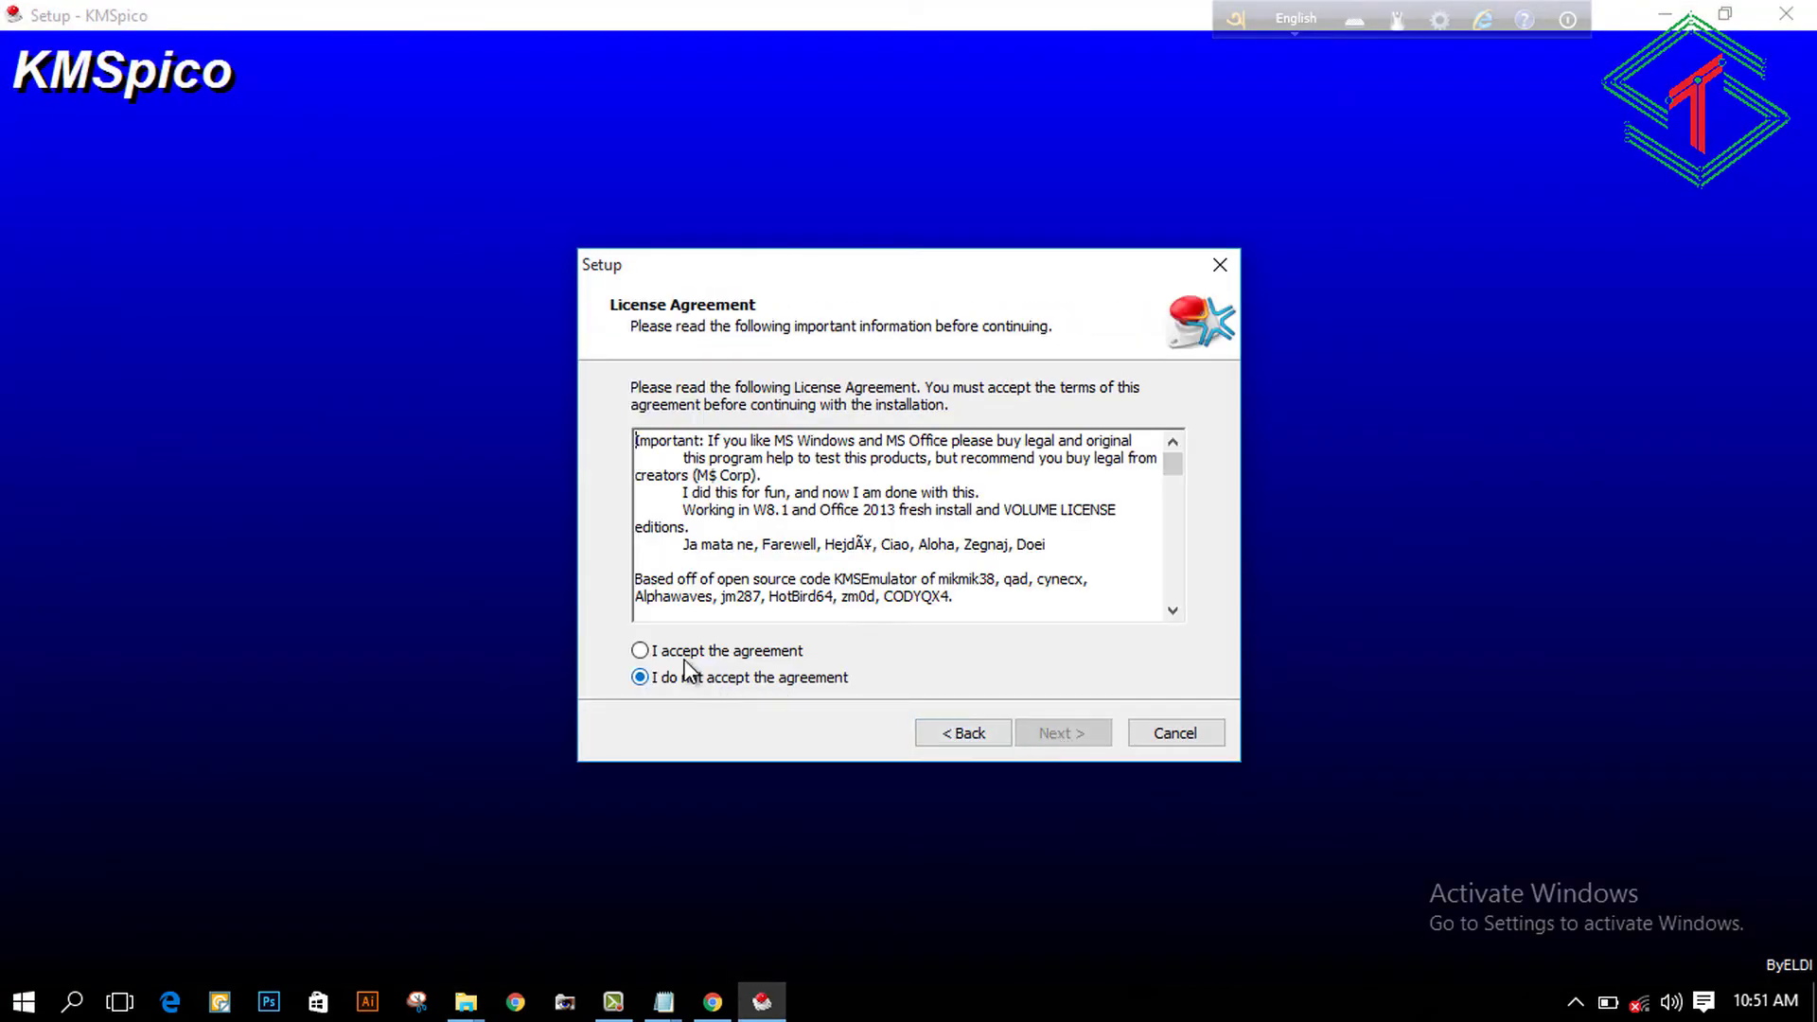
left_click(641, 651)
left_click(1048, 725)
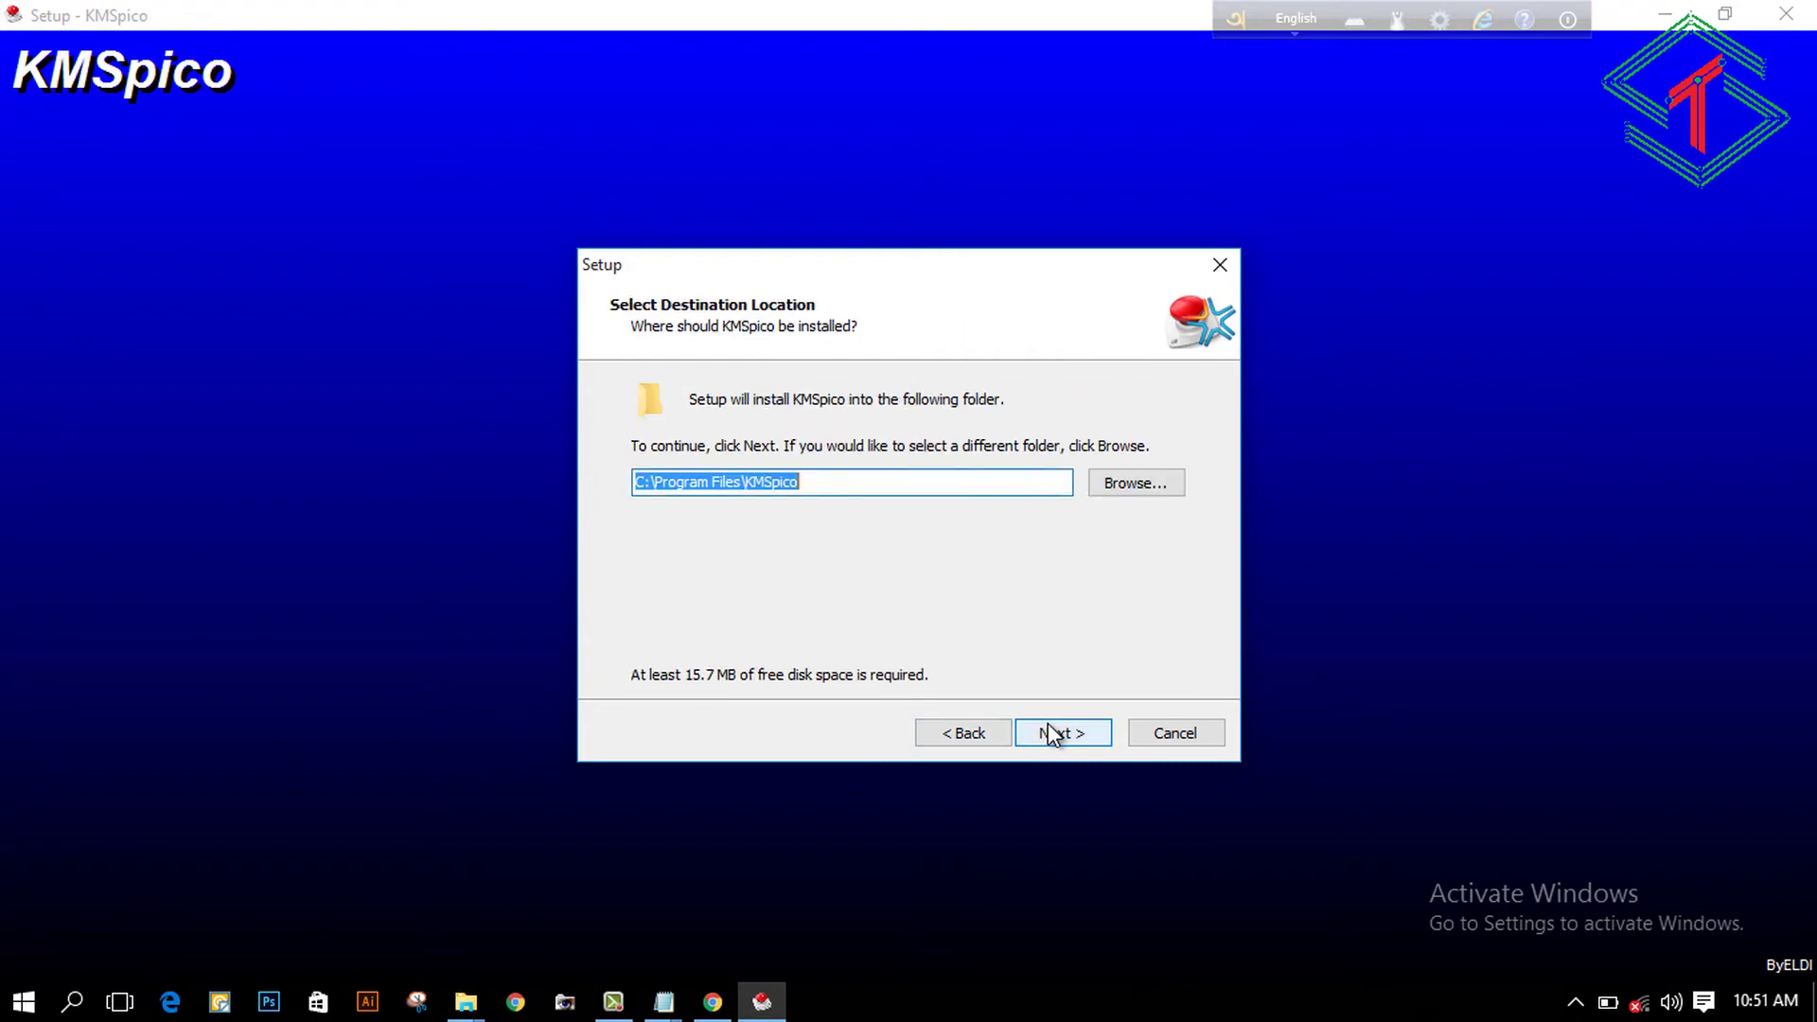
Step: Install KMSpico to C:\Program Files\KMSpico with the Start Menu folder KMSpico, and close the KMSpico folder window
left_click(1076, 737)
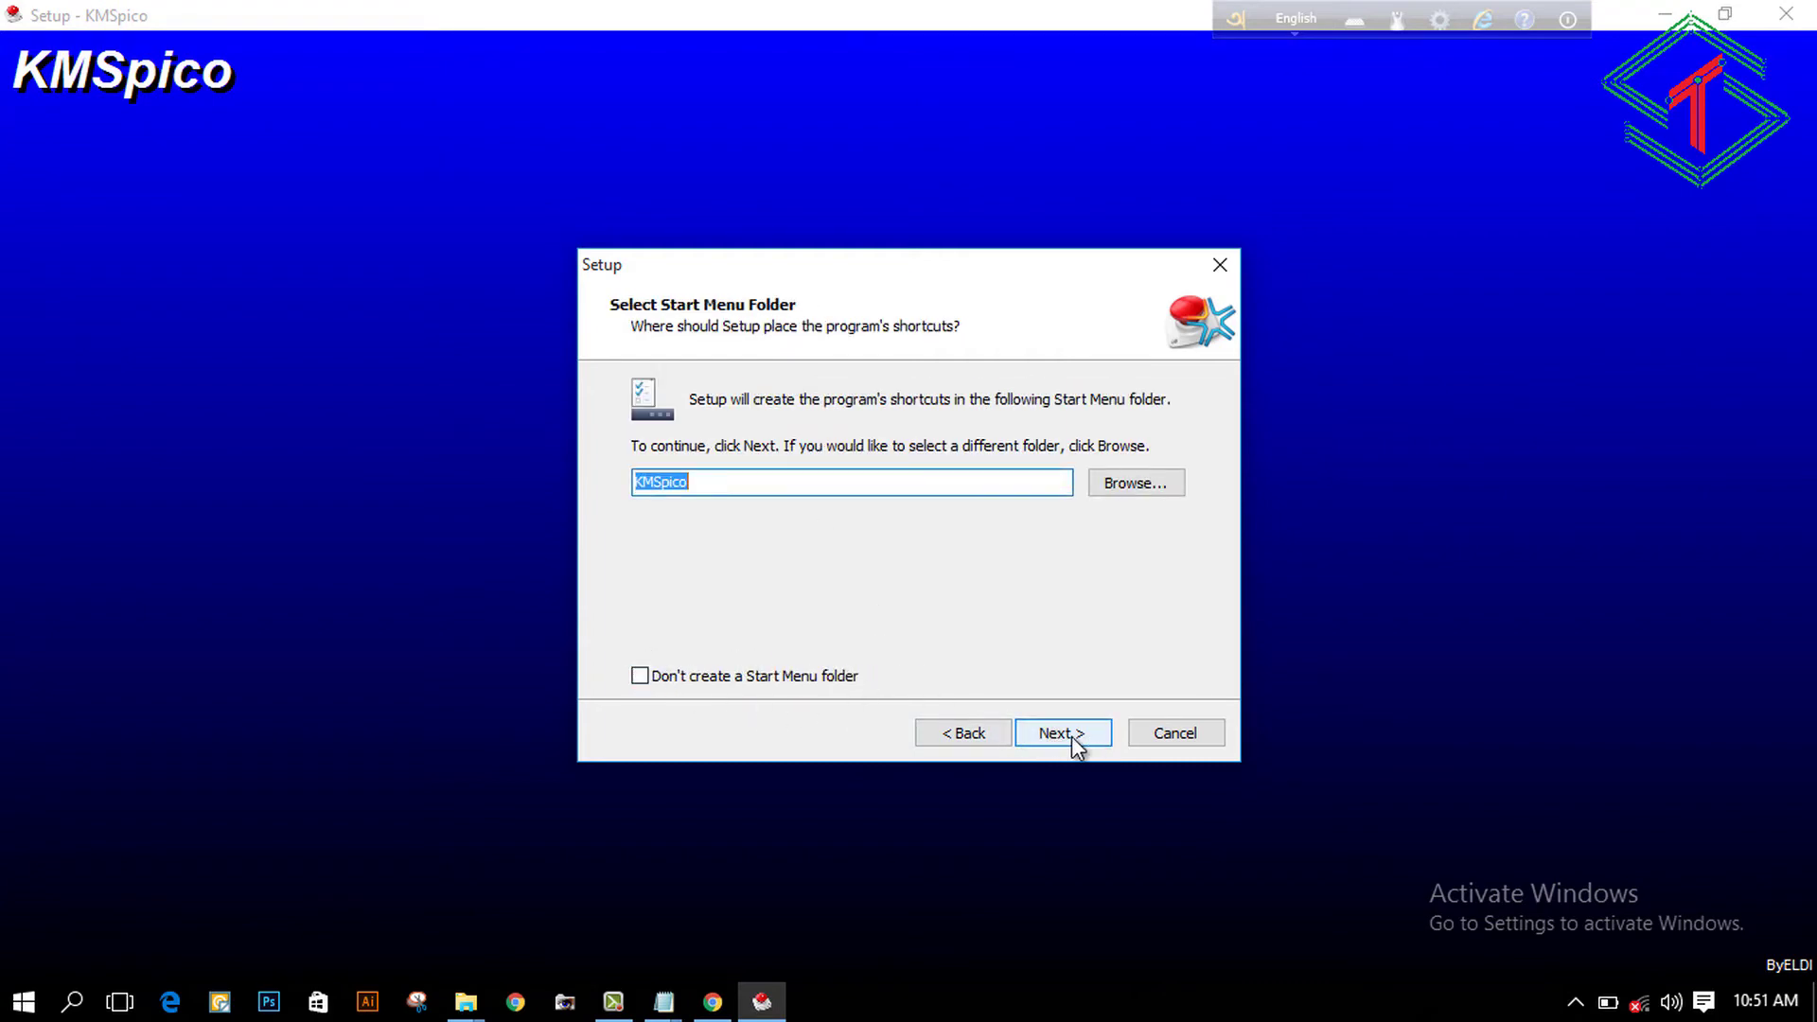
left_click(1071, 737)
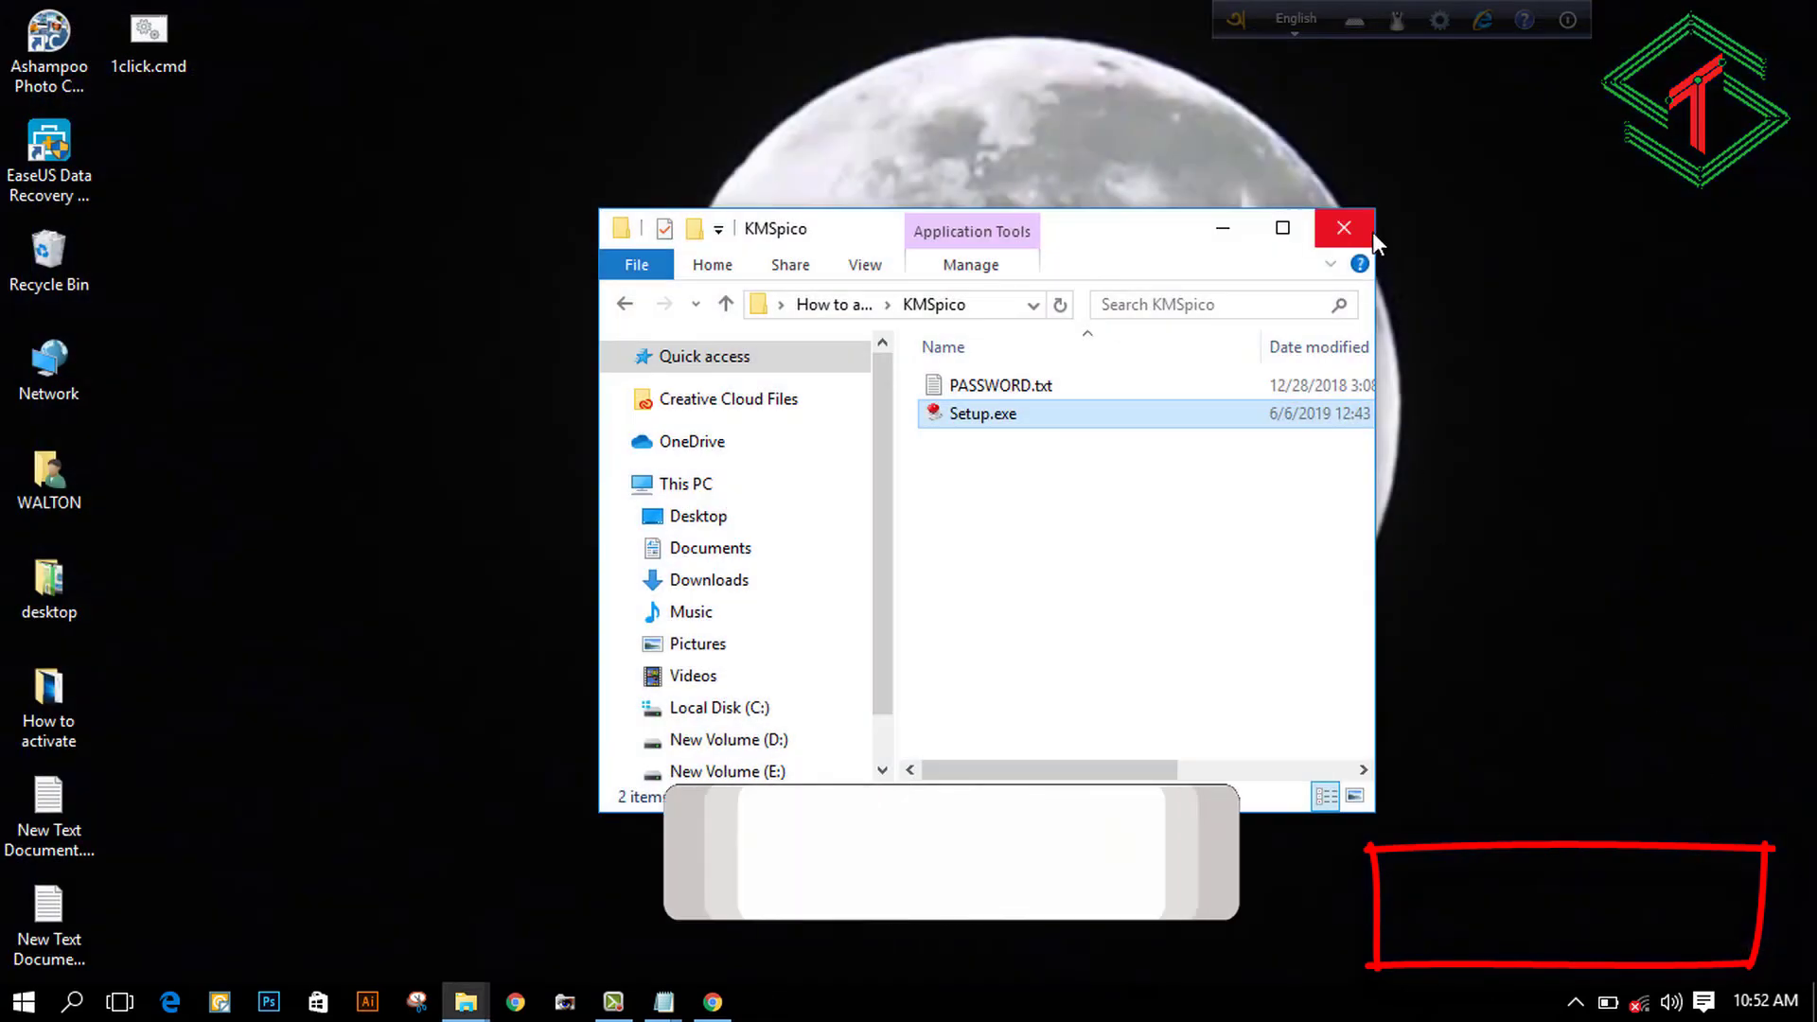
left_click(1339, 227)
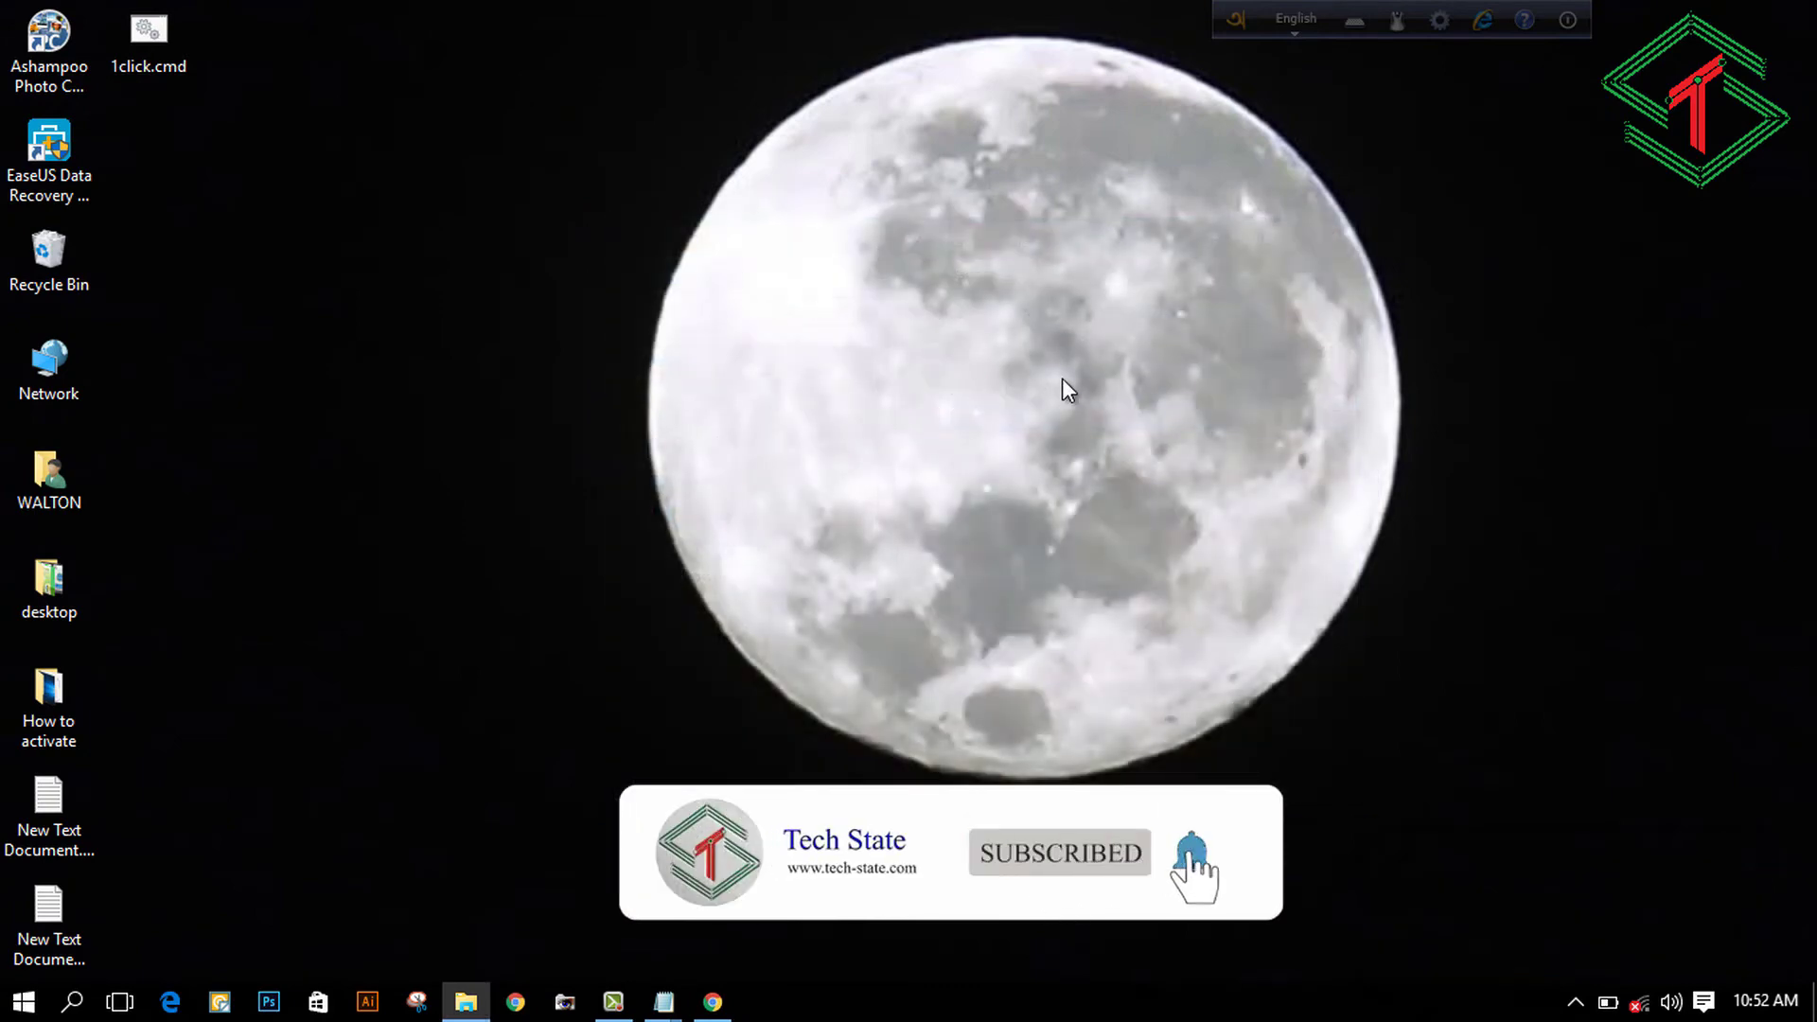
Step: Try several pictures in the desktop background settings, set the night sky with the green tent, and close Settings
right_click(1062, 378)
left_click(837, 674)
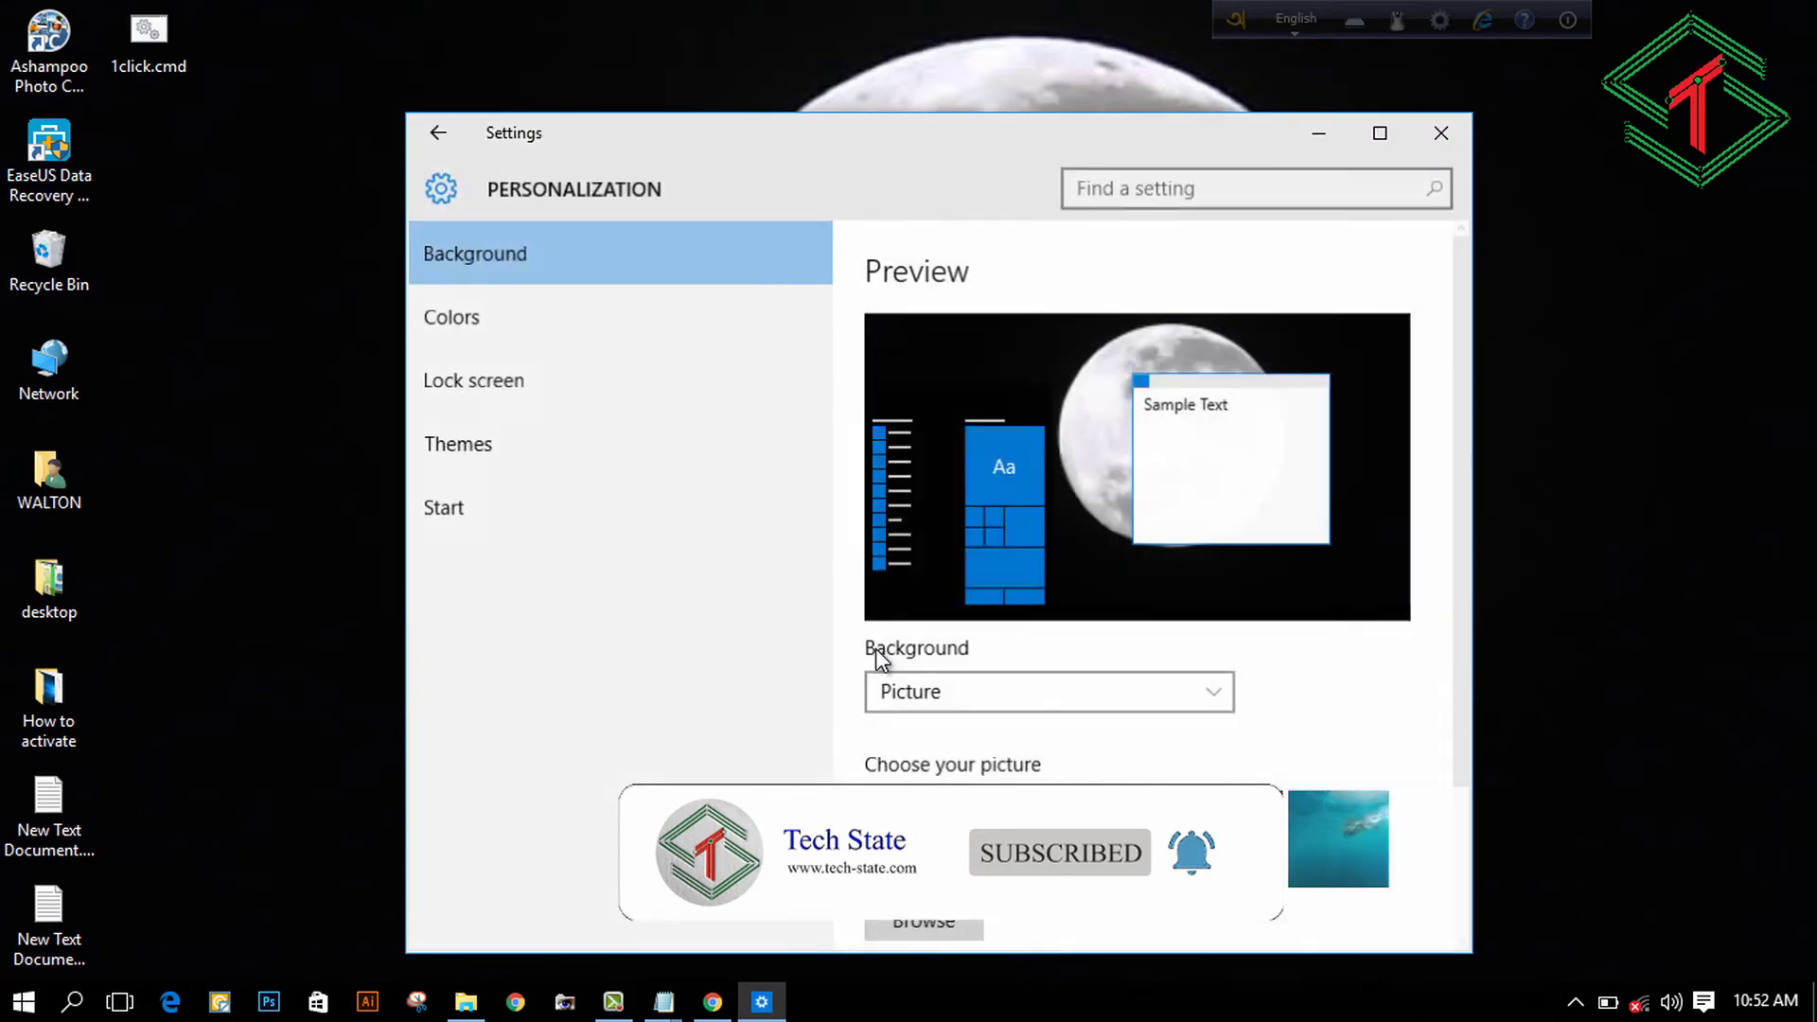
scroll(877, 663, "down", 2)
left_click(1058, 649)
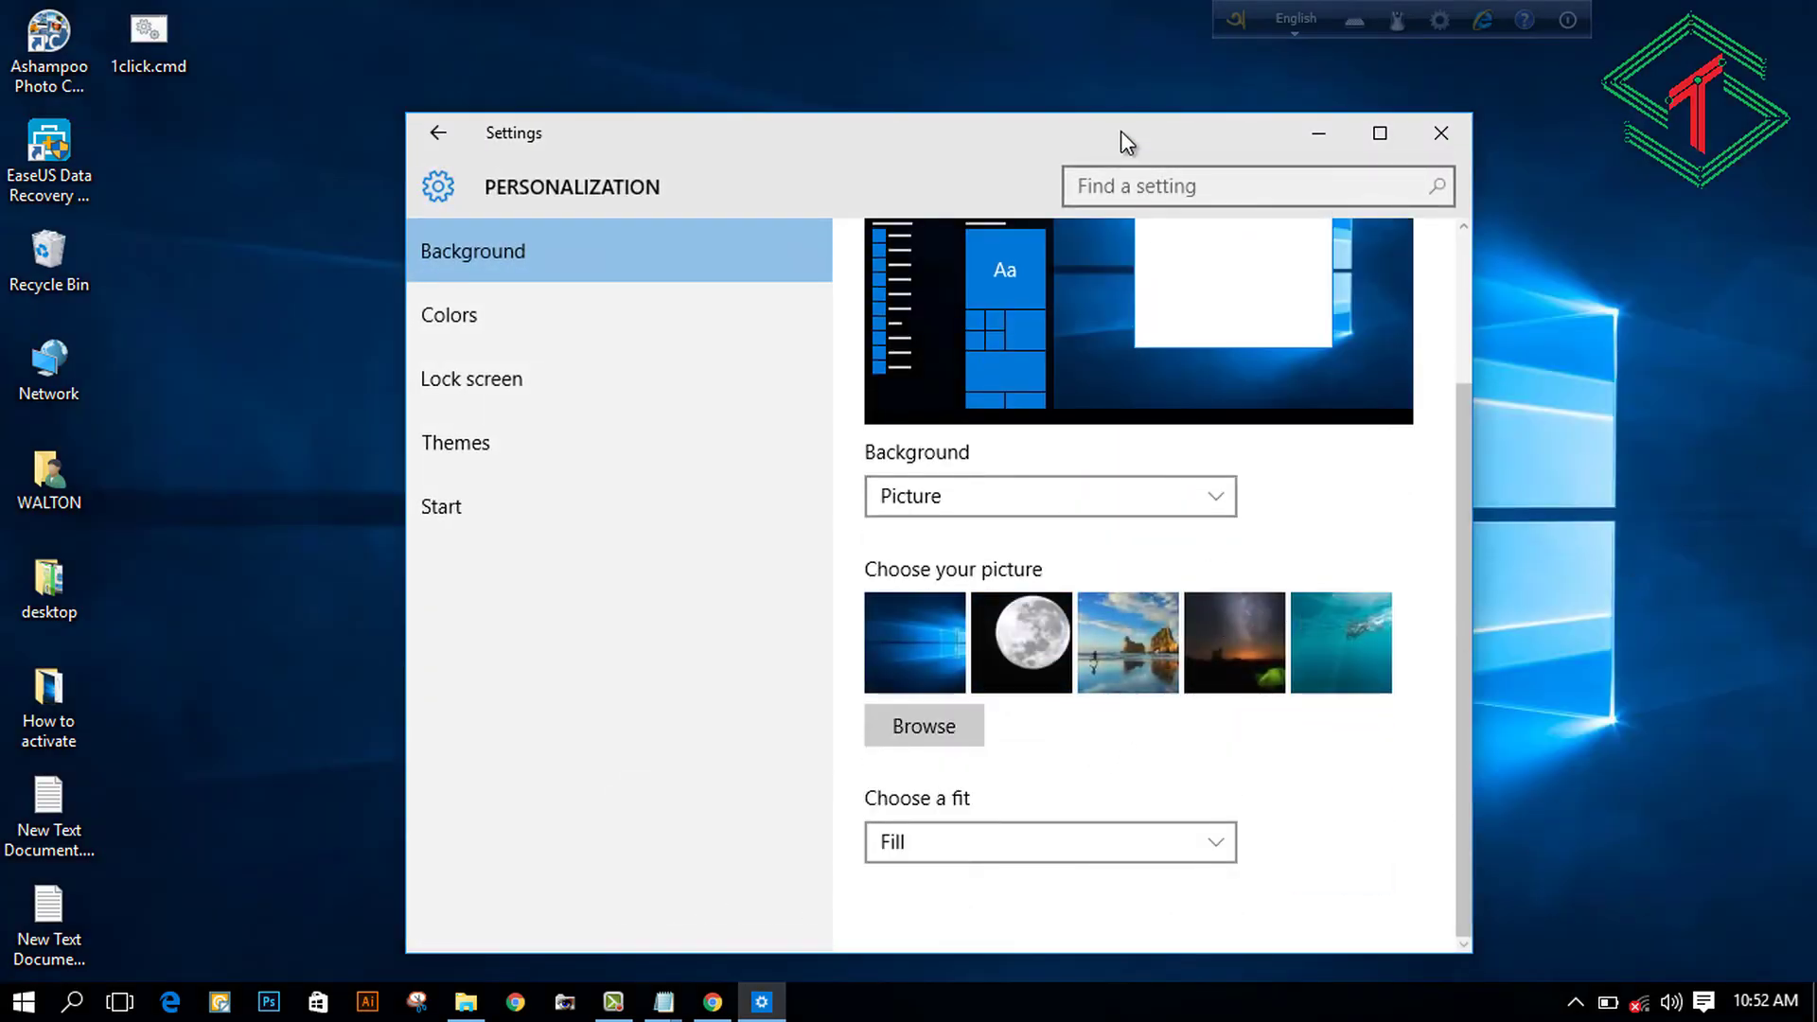
left_click_drag(1120, 133, 687, 77)
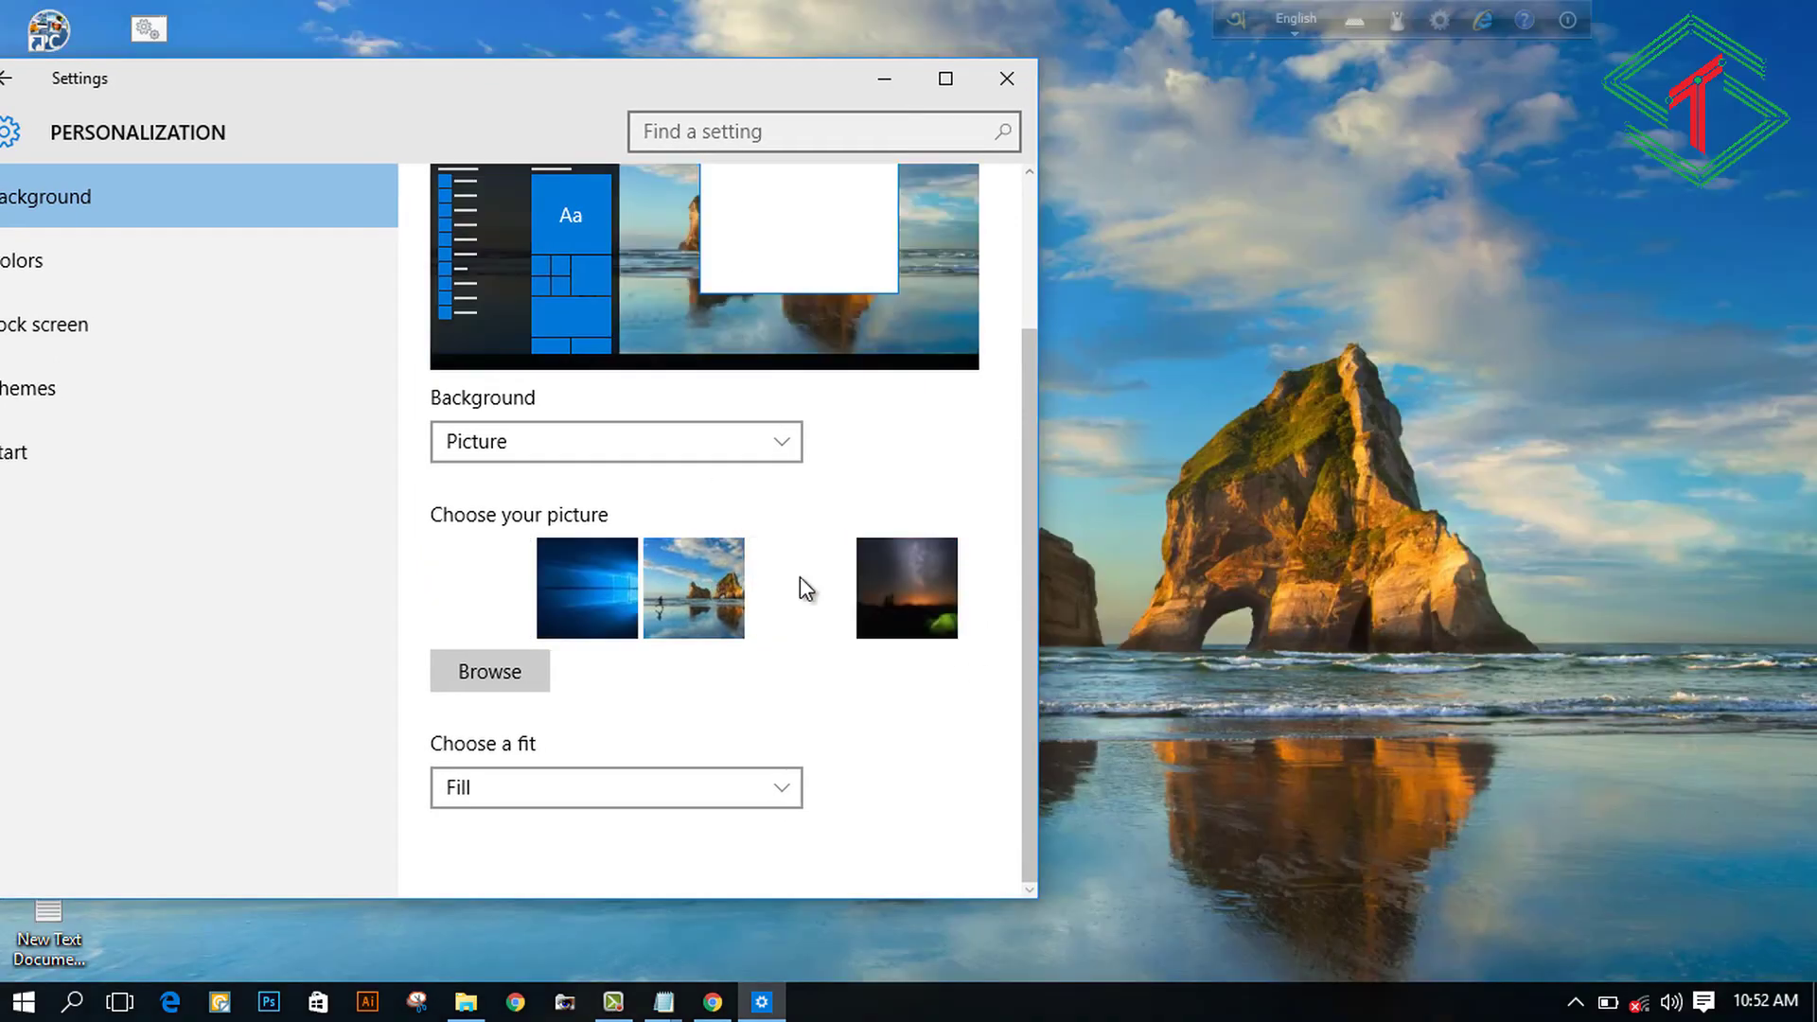
left_click(798, 579)
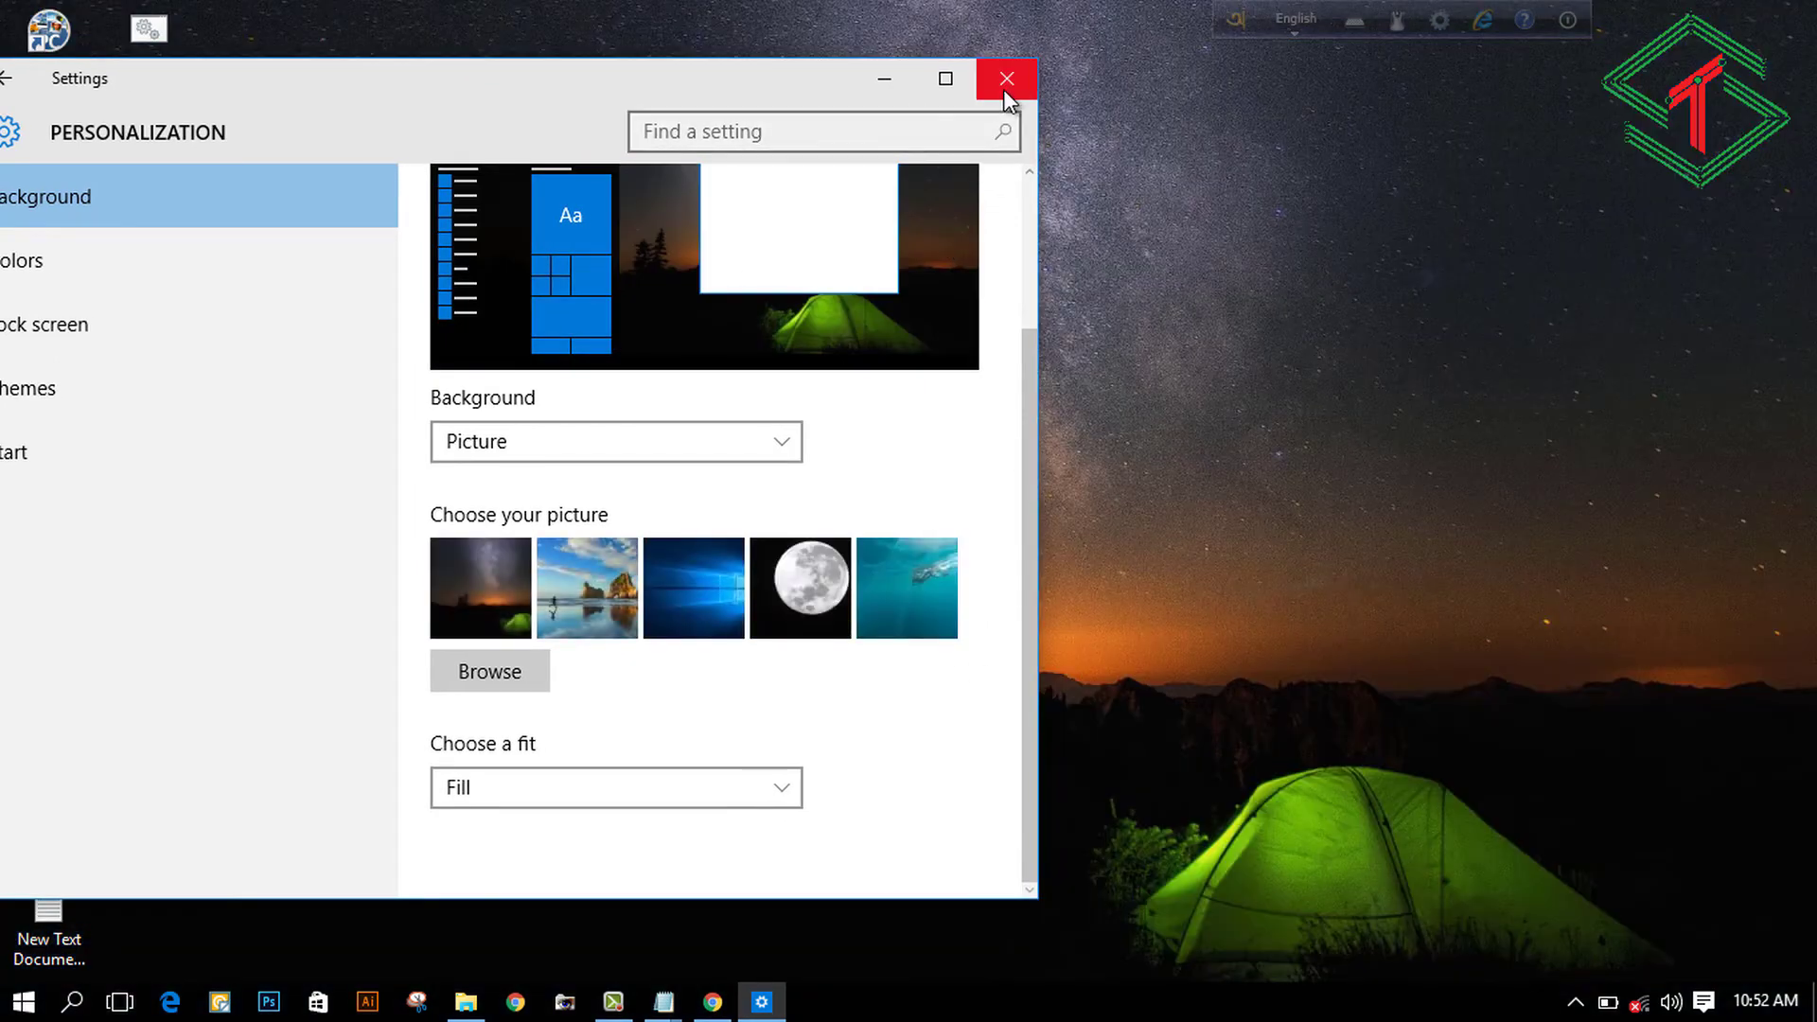
left_click(1007, 79)
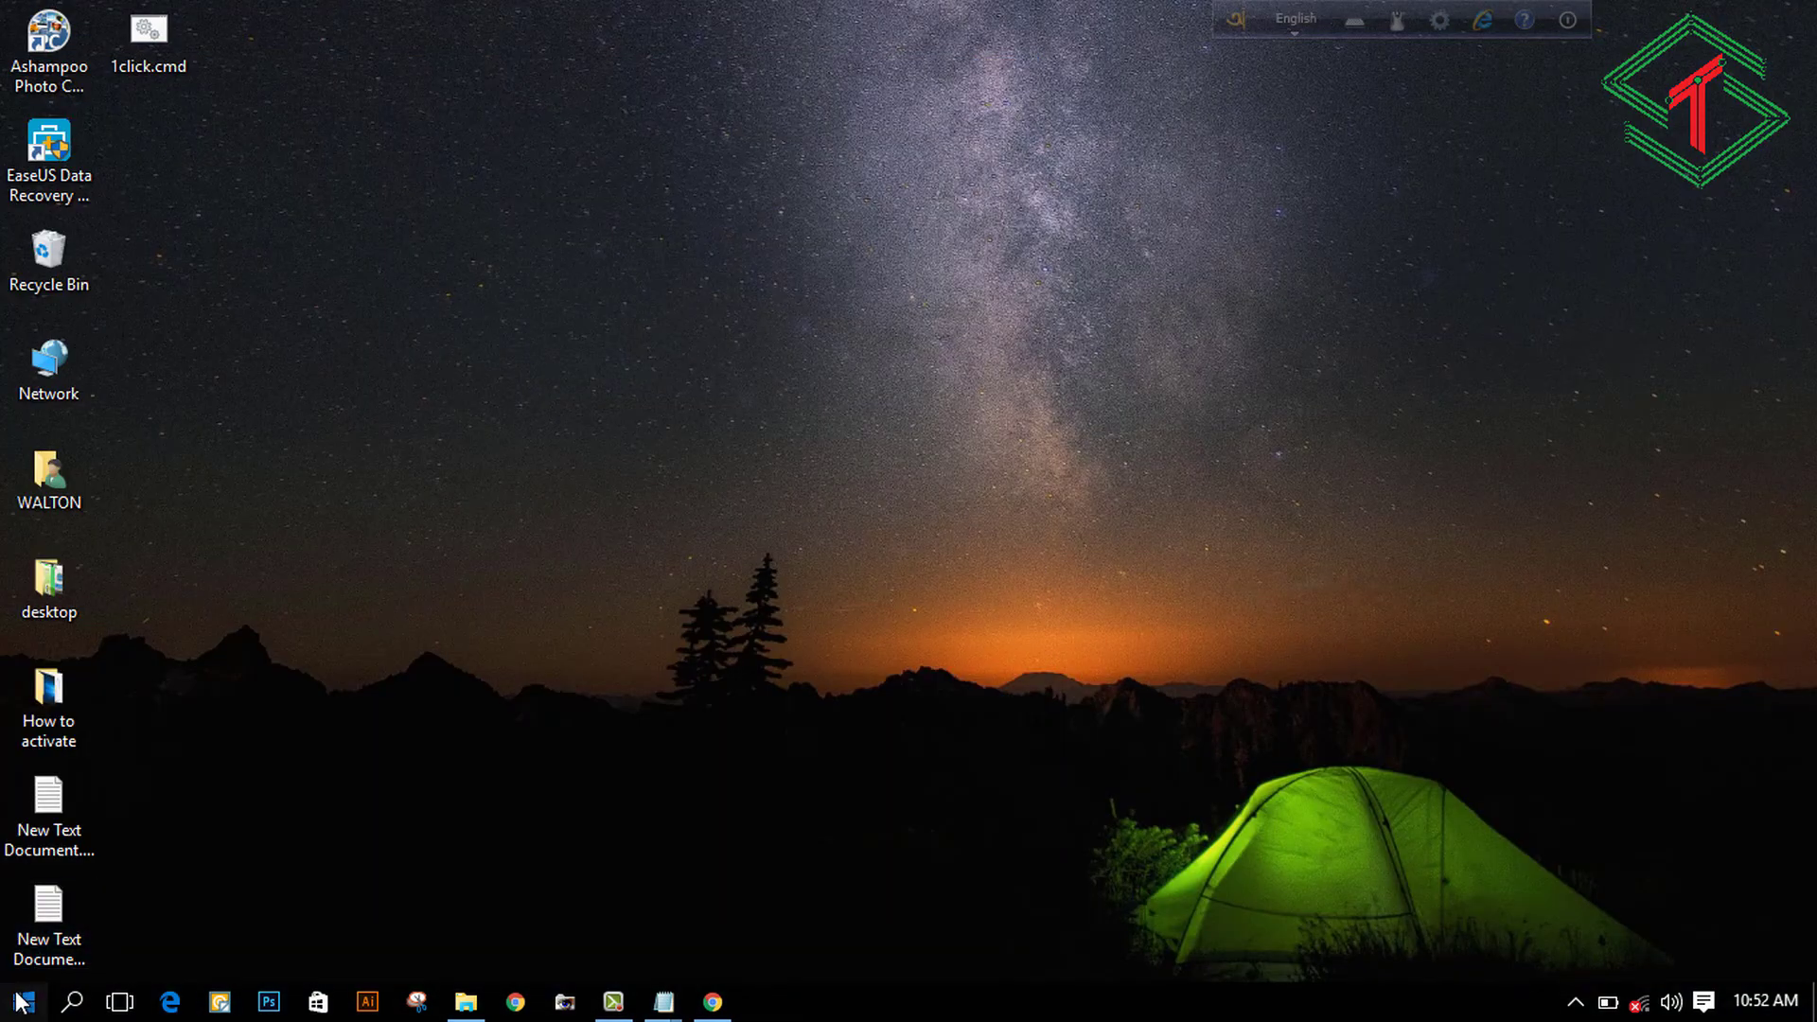
Step: Open the account settings of the signed-in user, examine the account picture options, and return to the desktop
key("super")
left_click(66, 253)
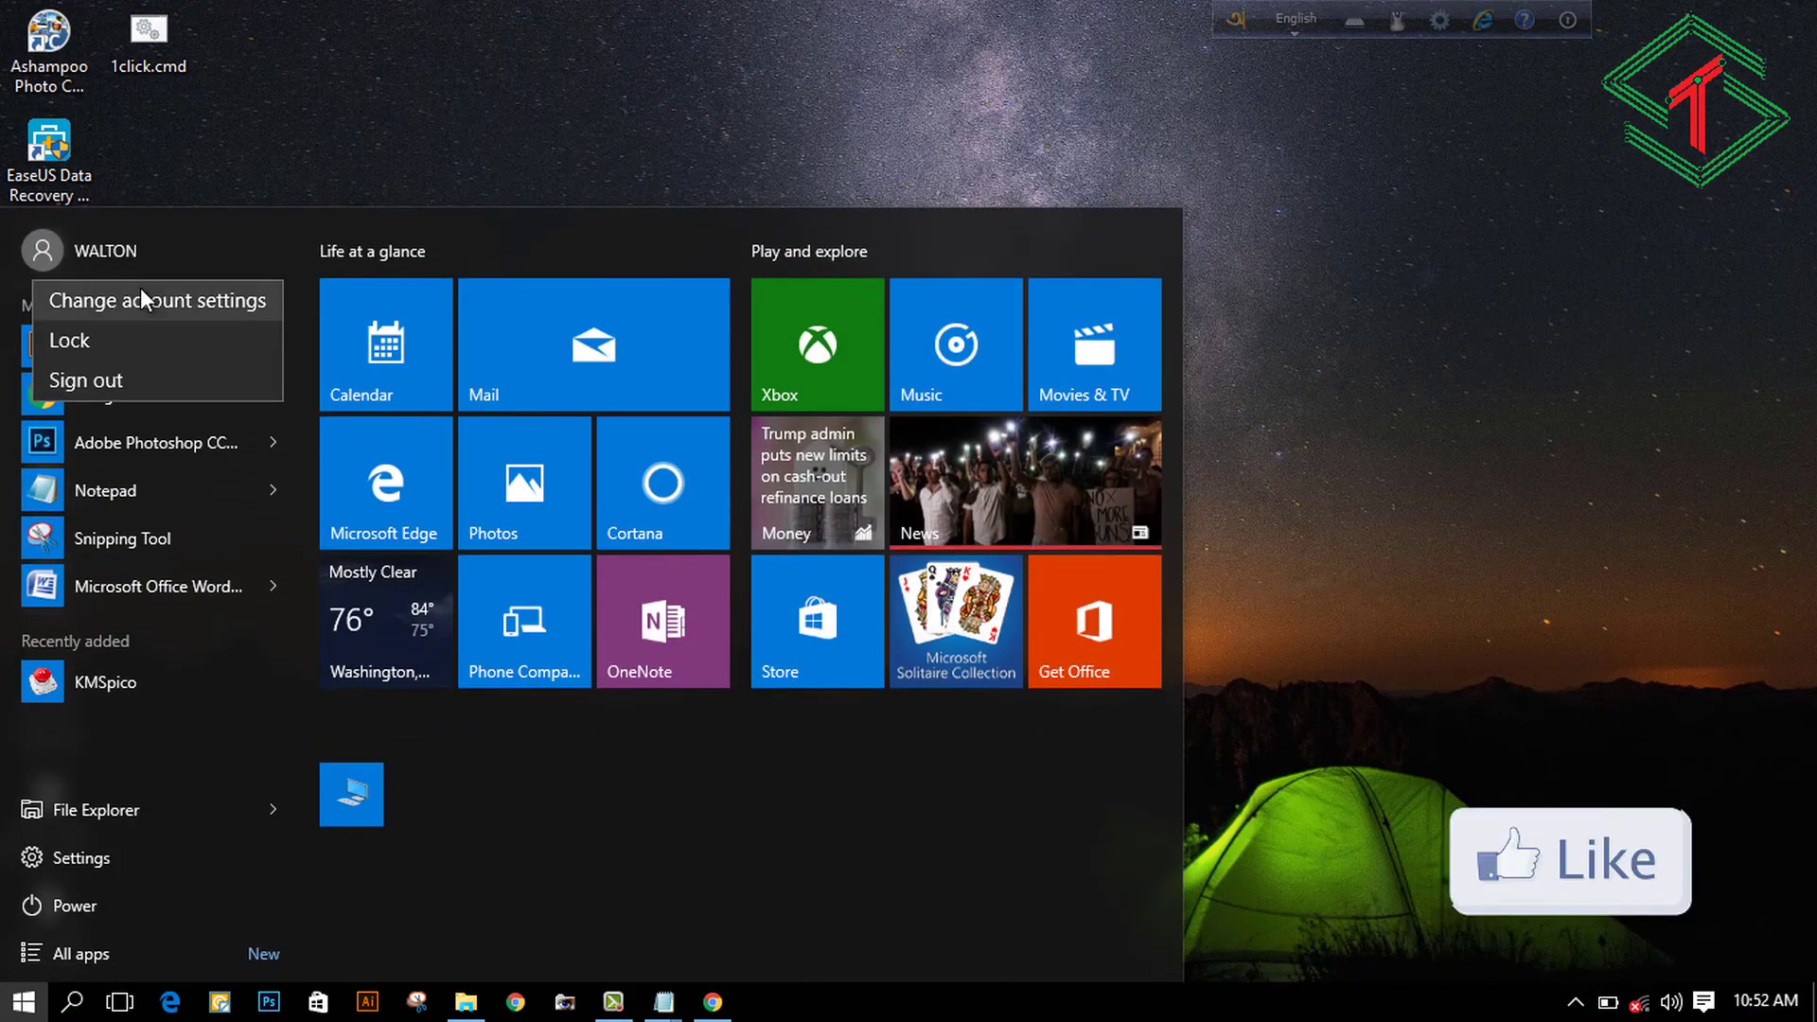
left_click(140, 288)
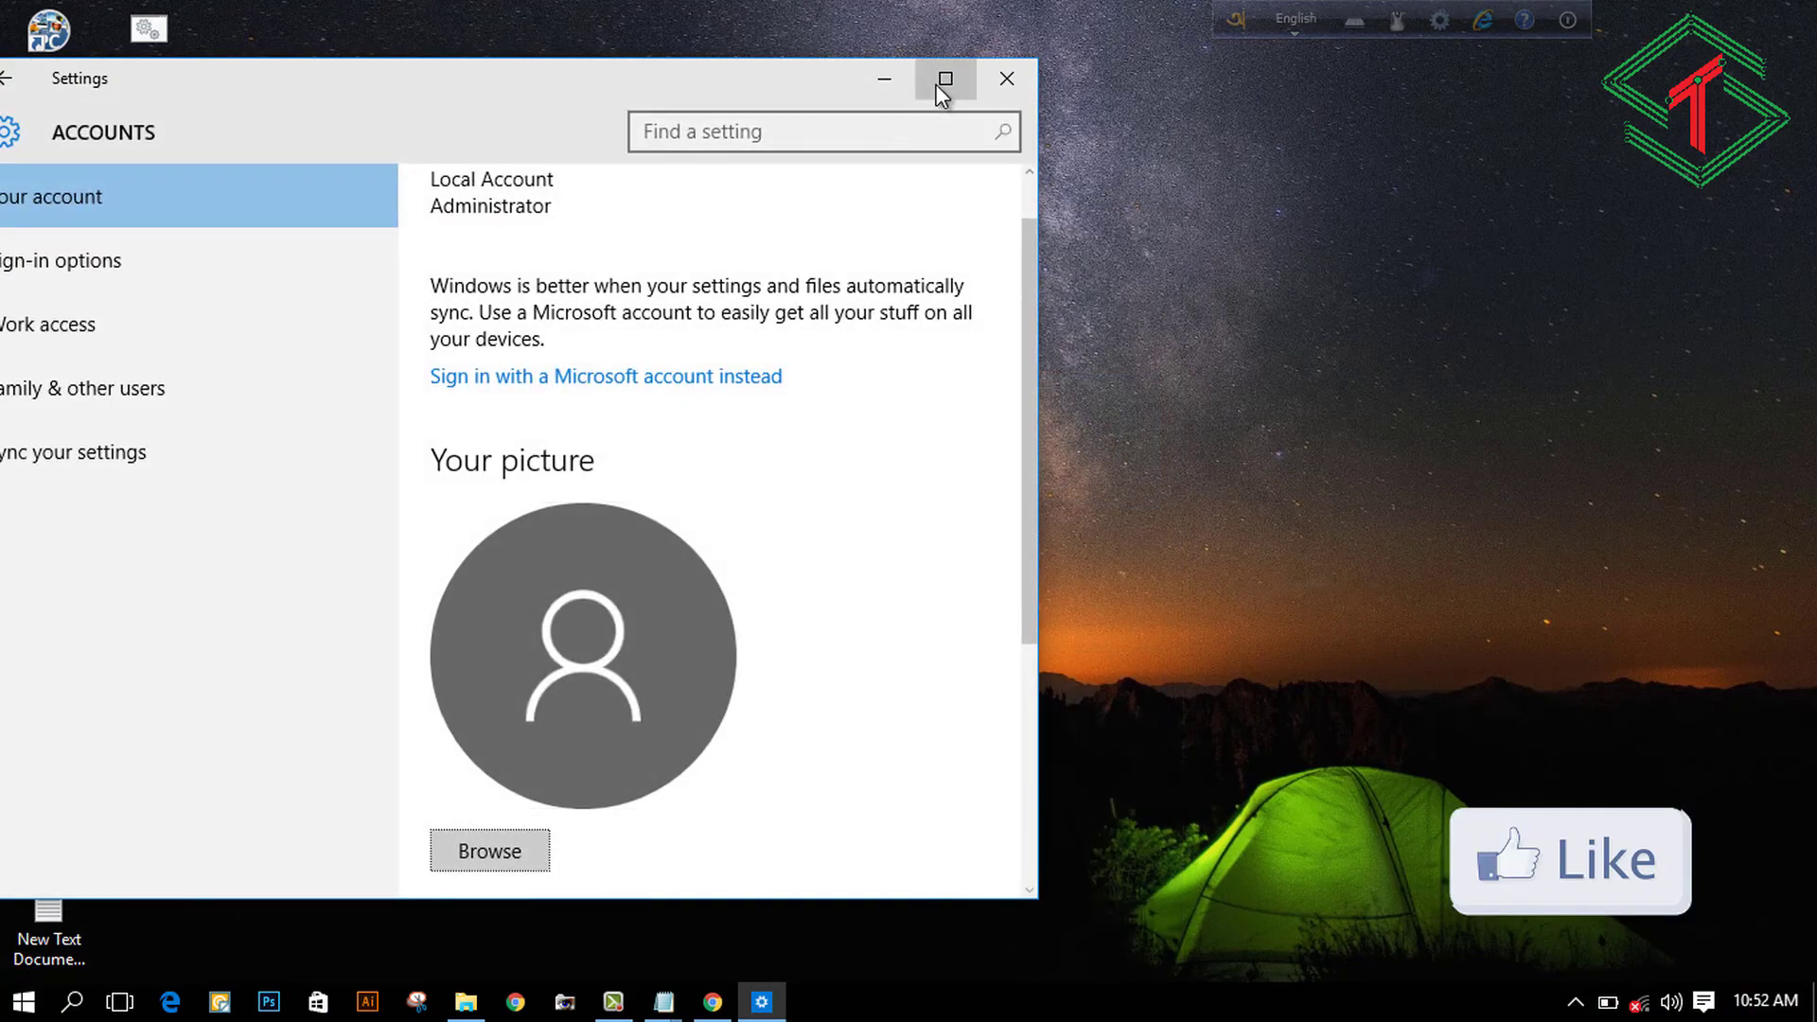
left_click(937, 83)
scroll(556, 438, "down", 3)
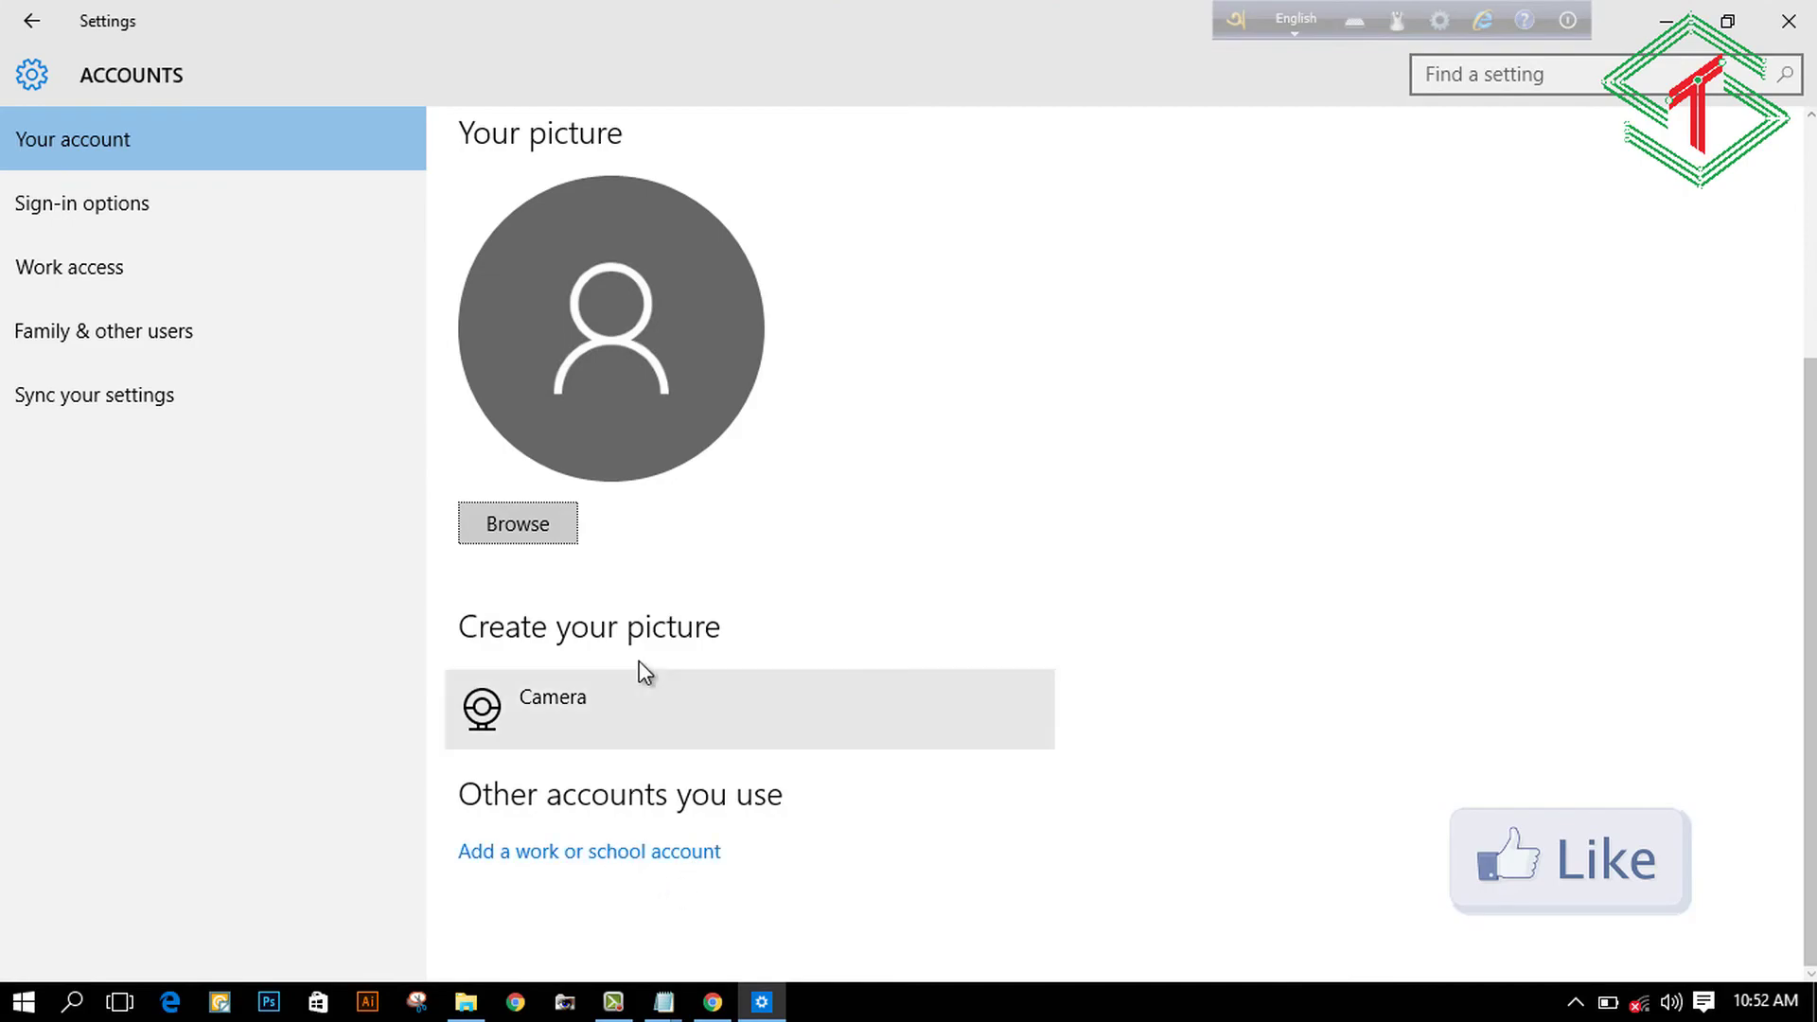
key("super+d")
Step: Open the system properties of the computer pinned in Start to check the Windows activation status
left_click(23, 1002)
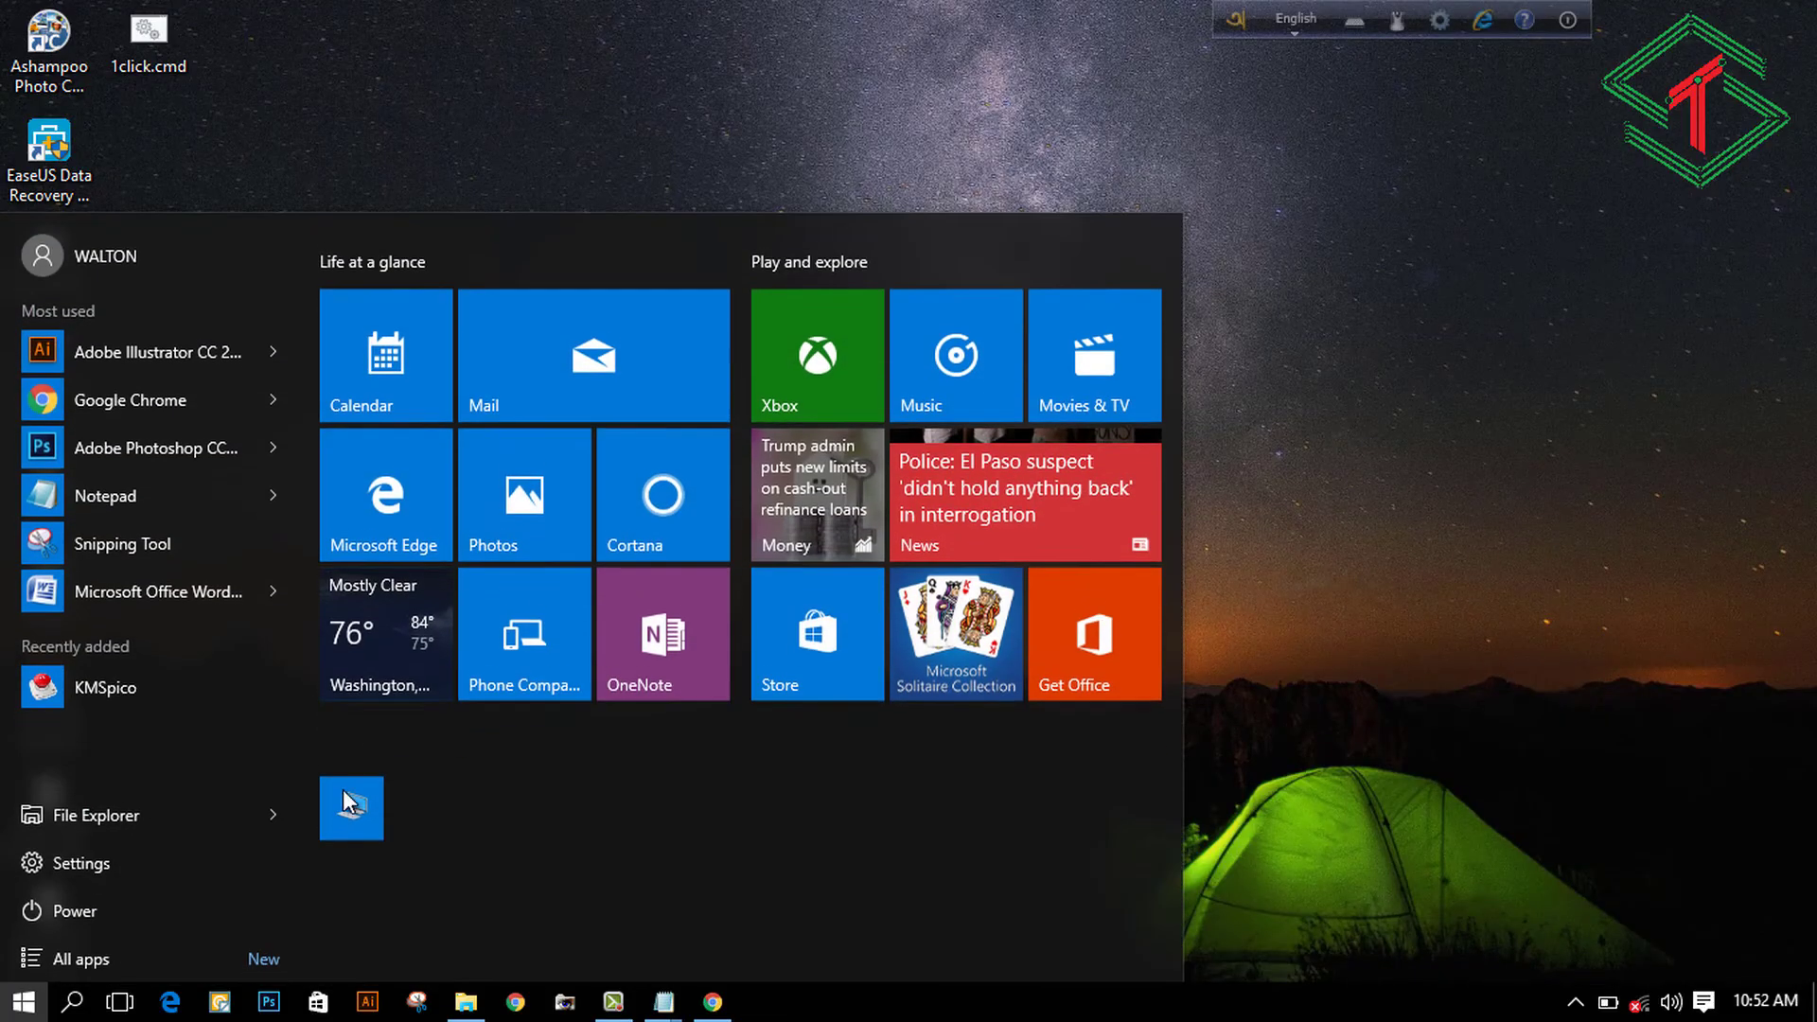
right_click(351, 794)
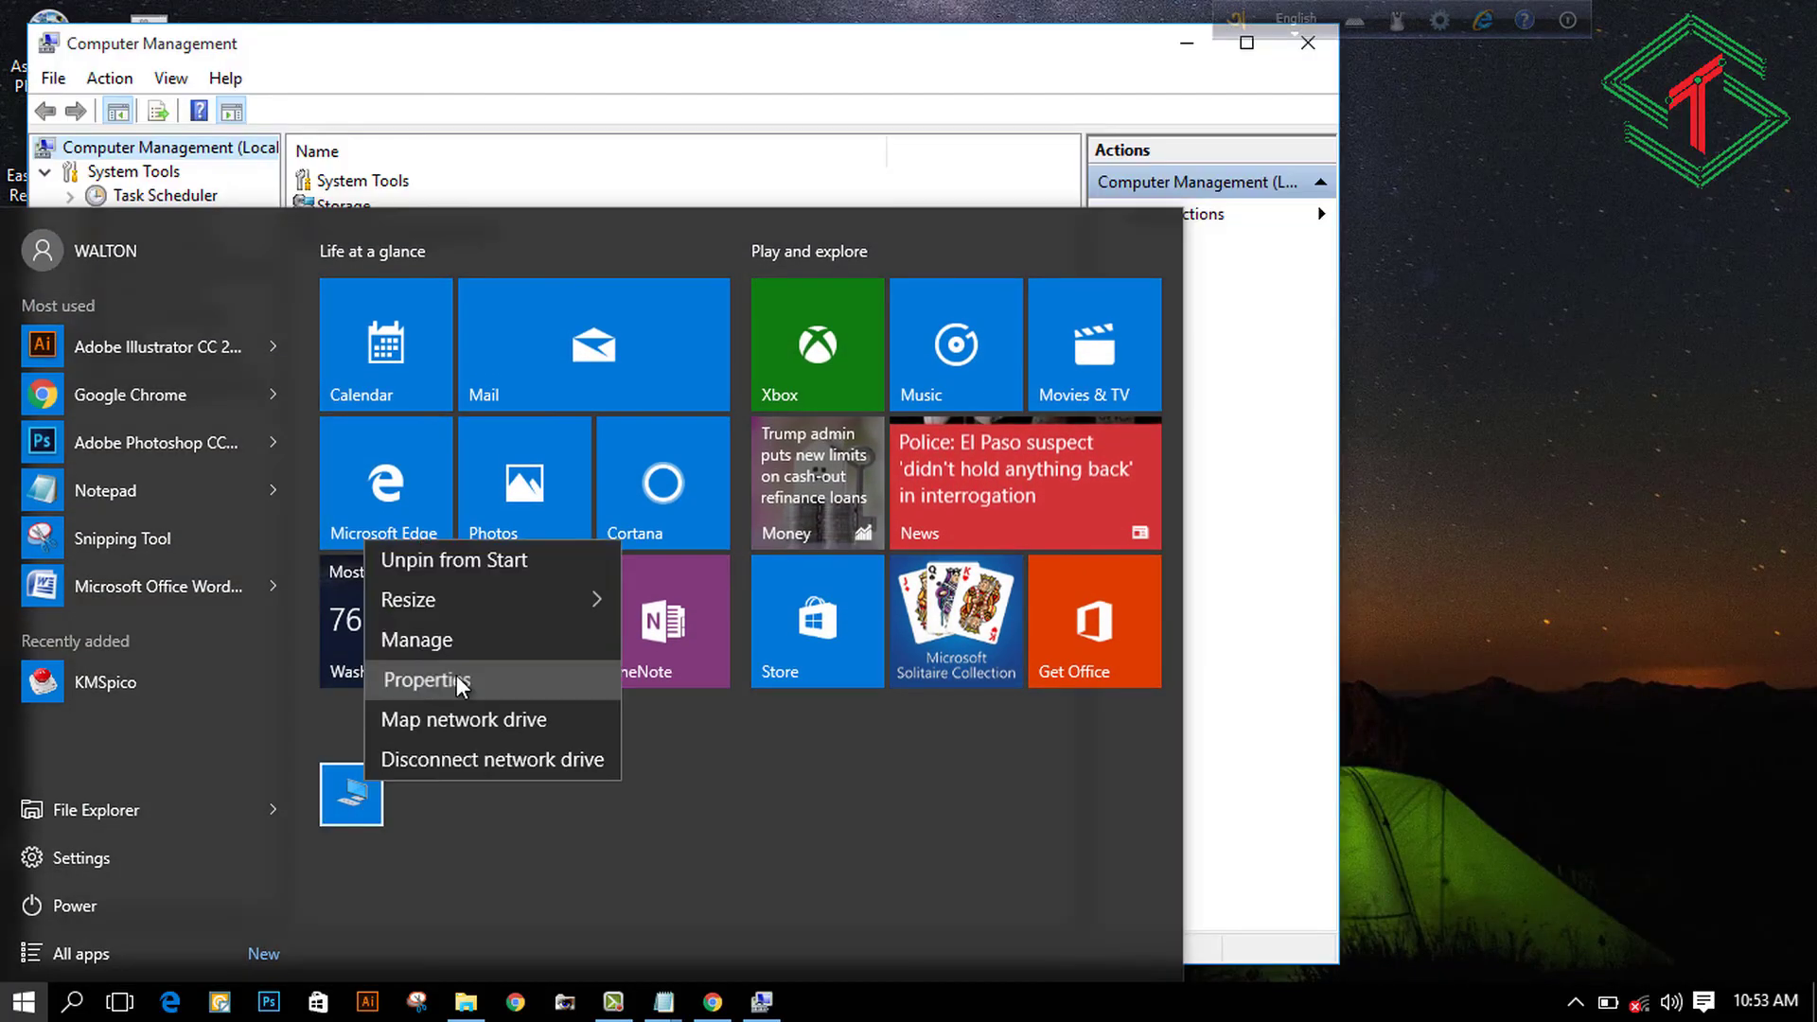
left_click(426, 680)
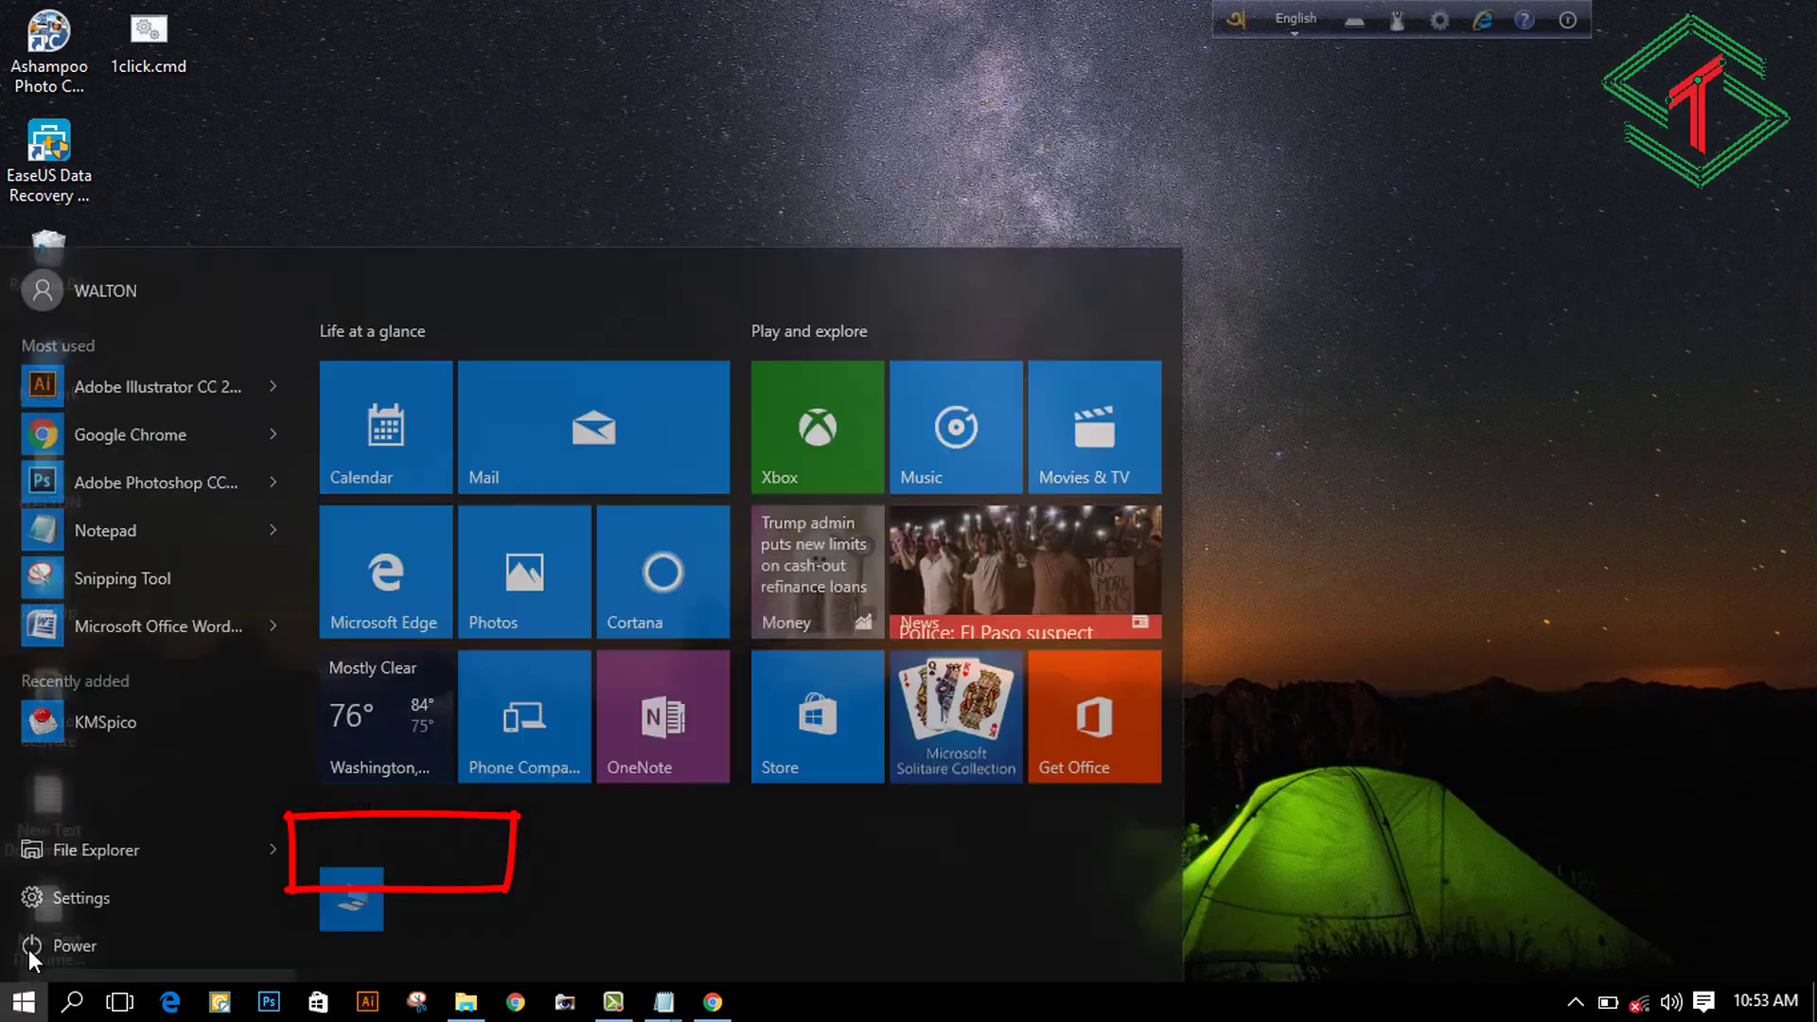
Step: View the Windows Settings home page in a smaller window, close it and refresh the desktop
left_click(36, 860)
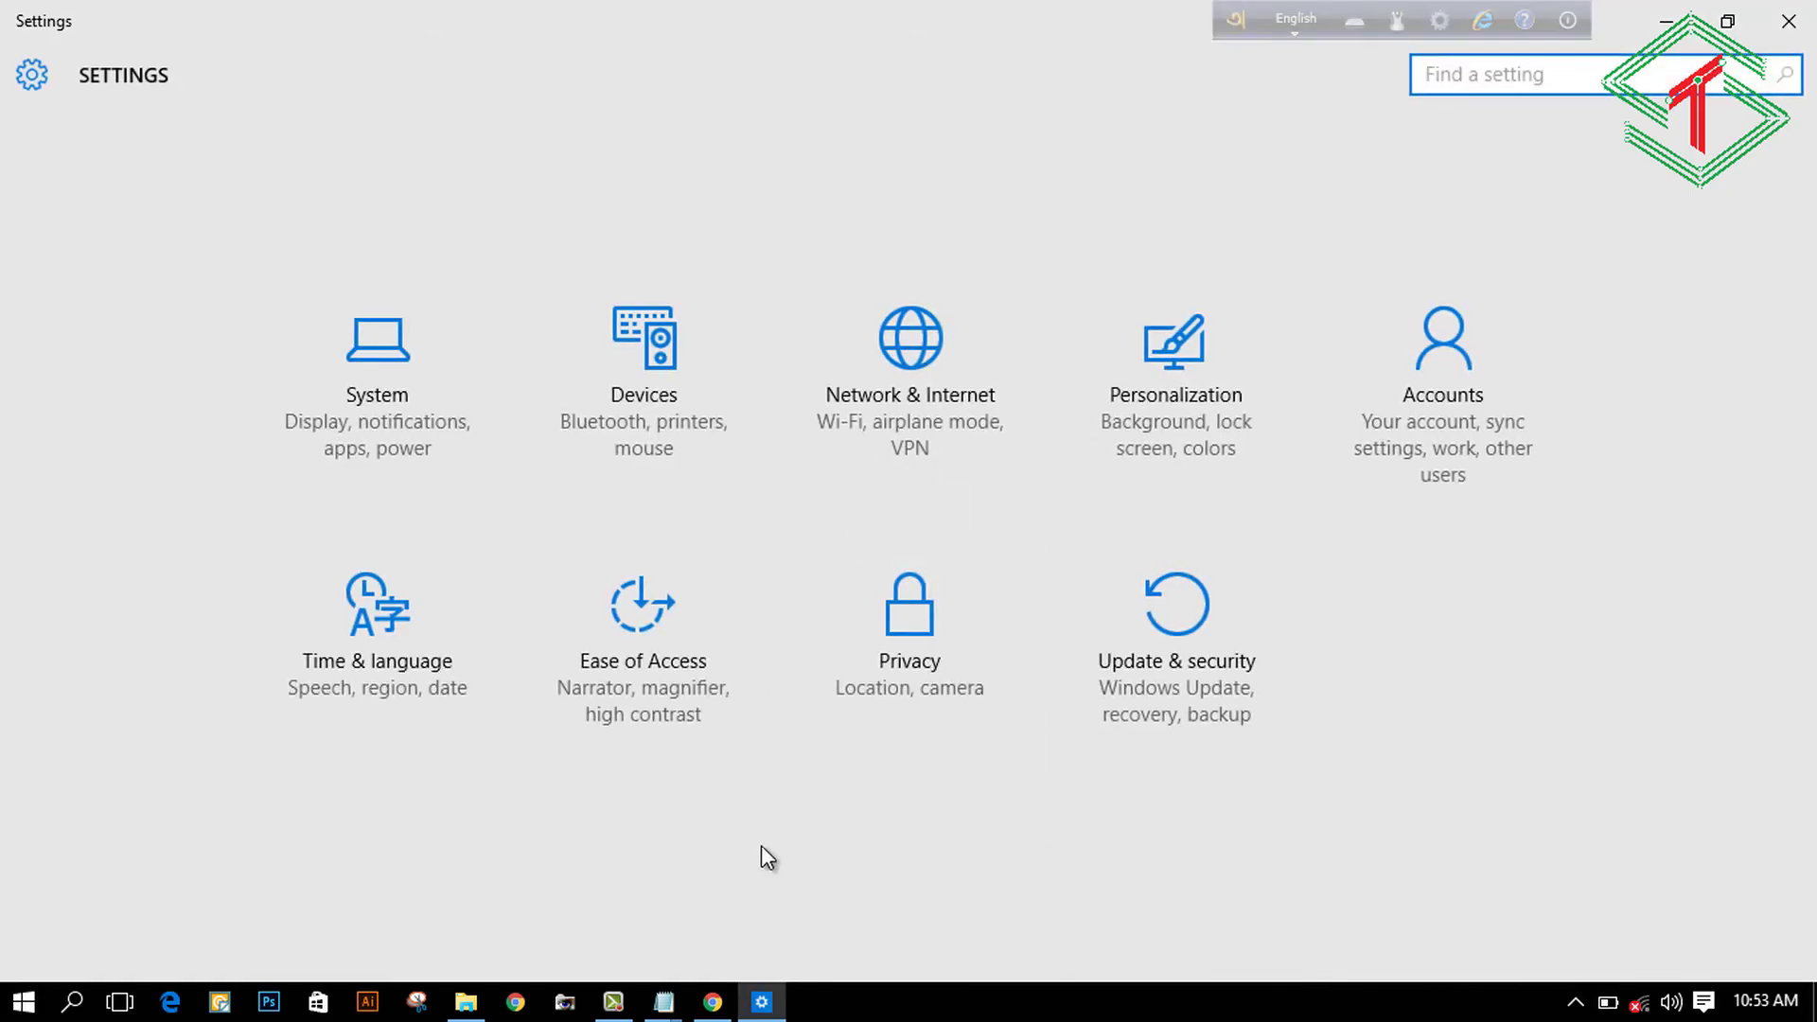
left_click(1727, 20)
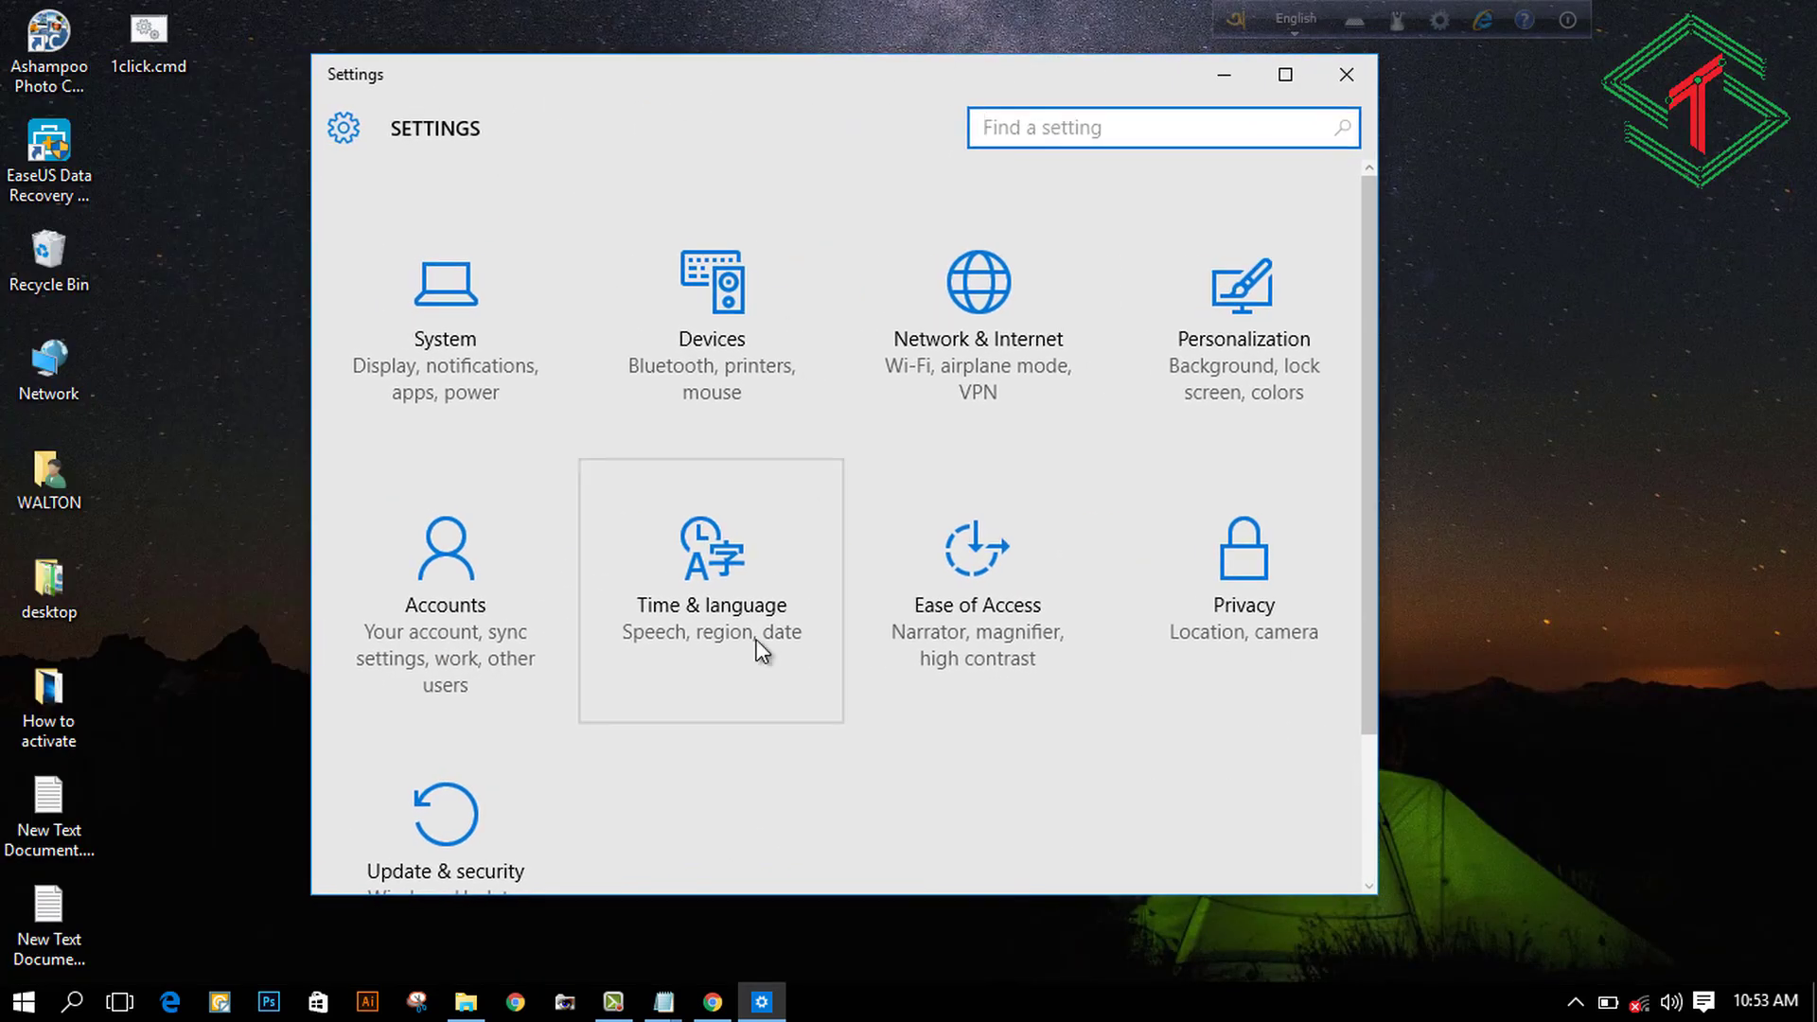
left_click(1339, 71)
right_click(714, 235)
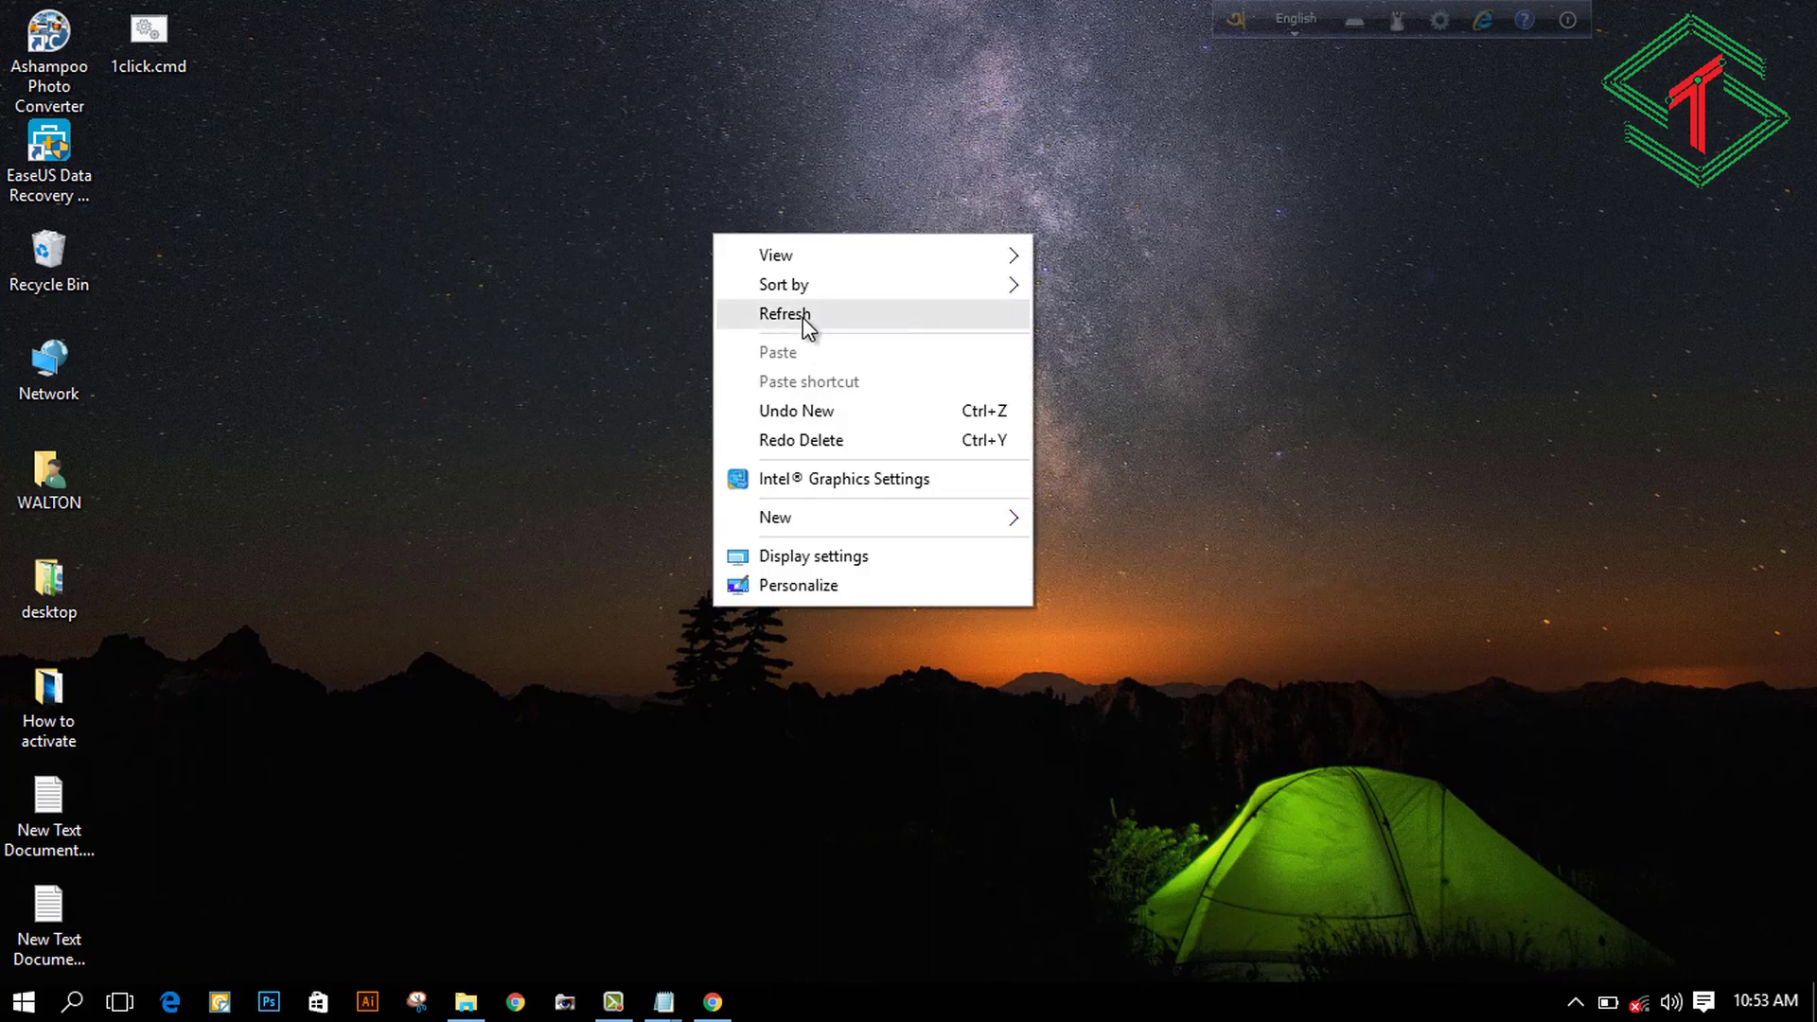
left_click(803, 316)
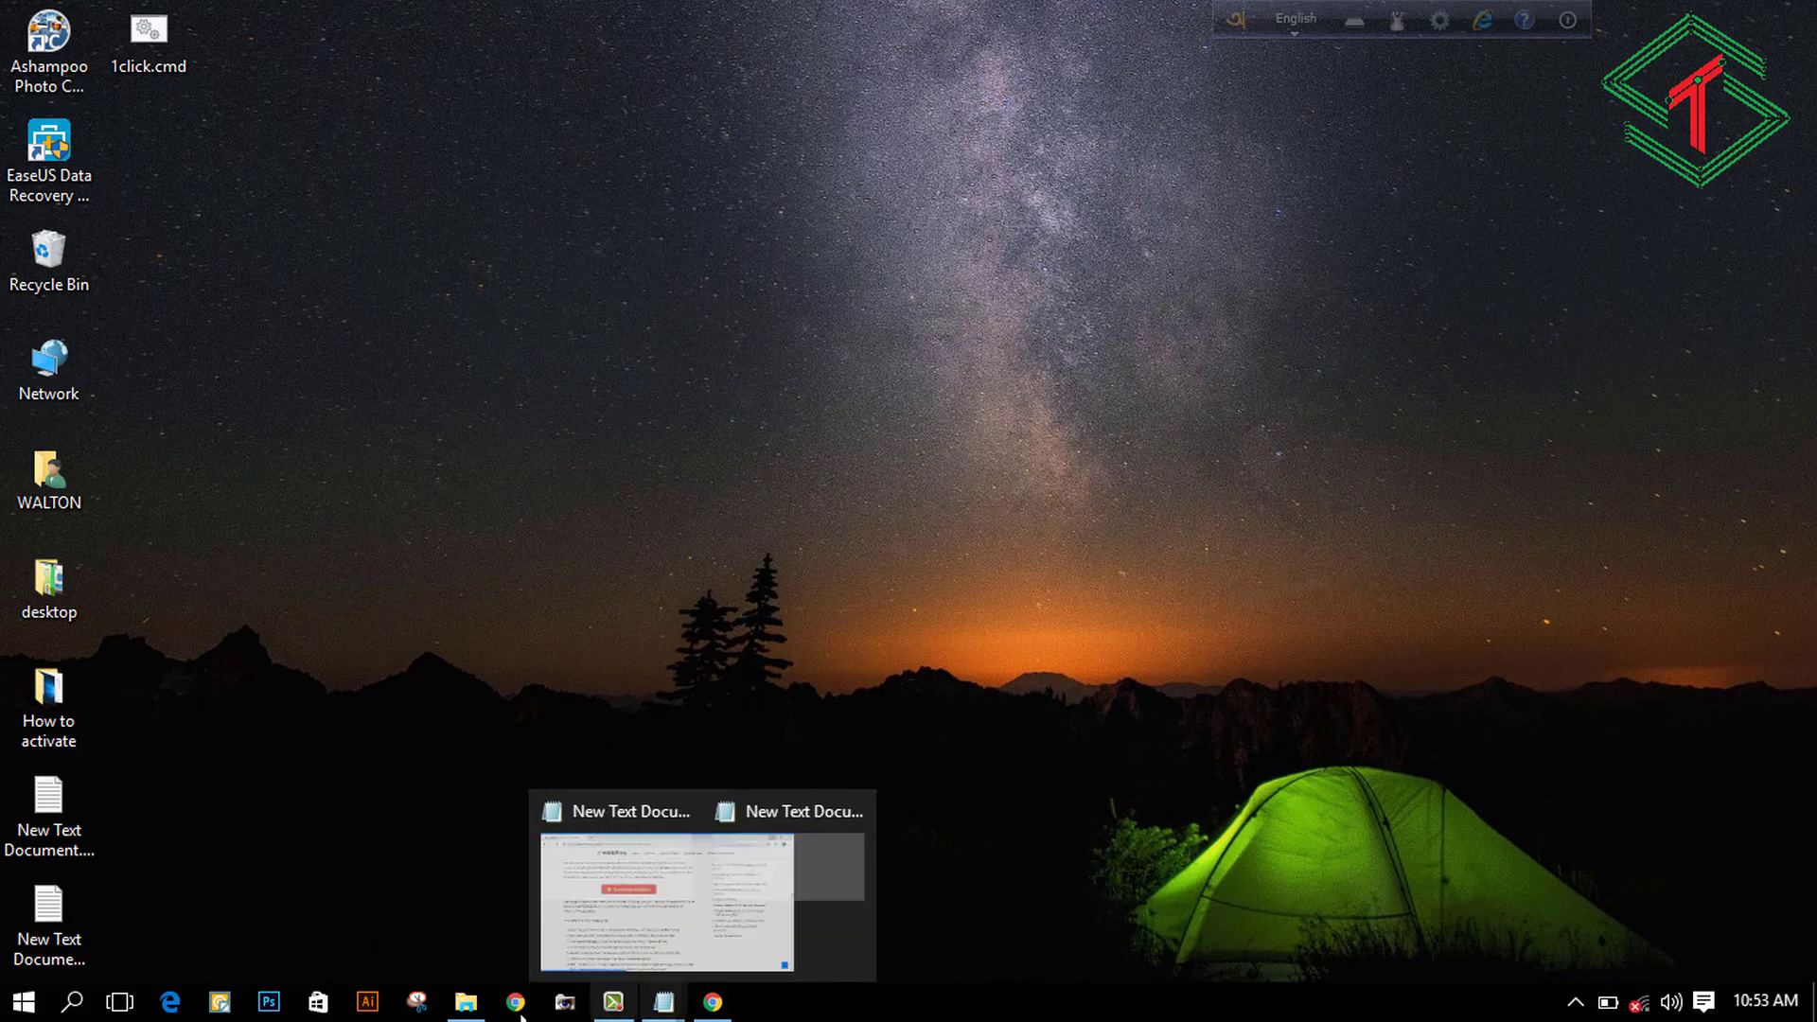
Step: Search Windows for defe, open Windows Defender, turn real-time protection back on in its settings, and close the Settings window
left_click(36, 1013)
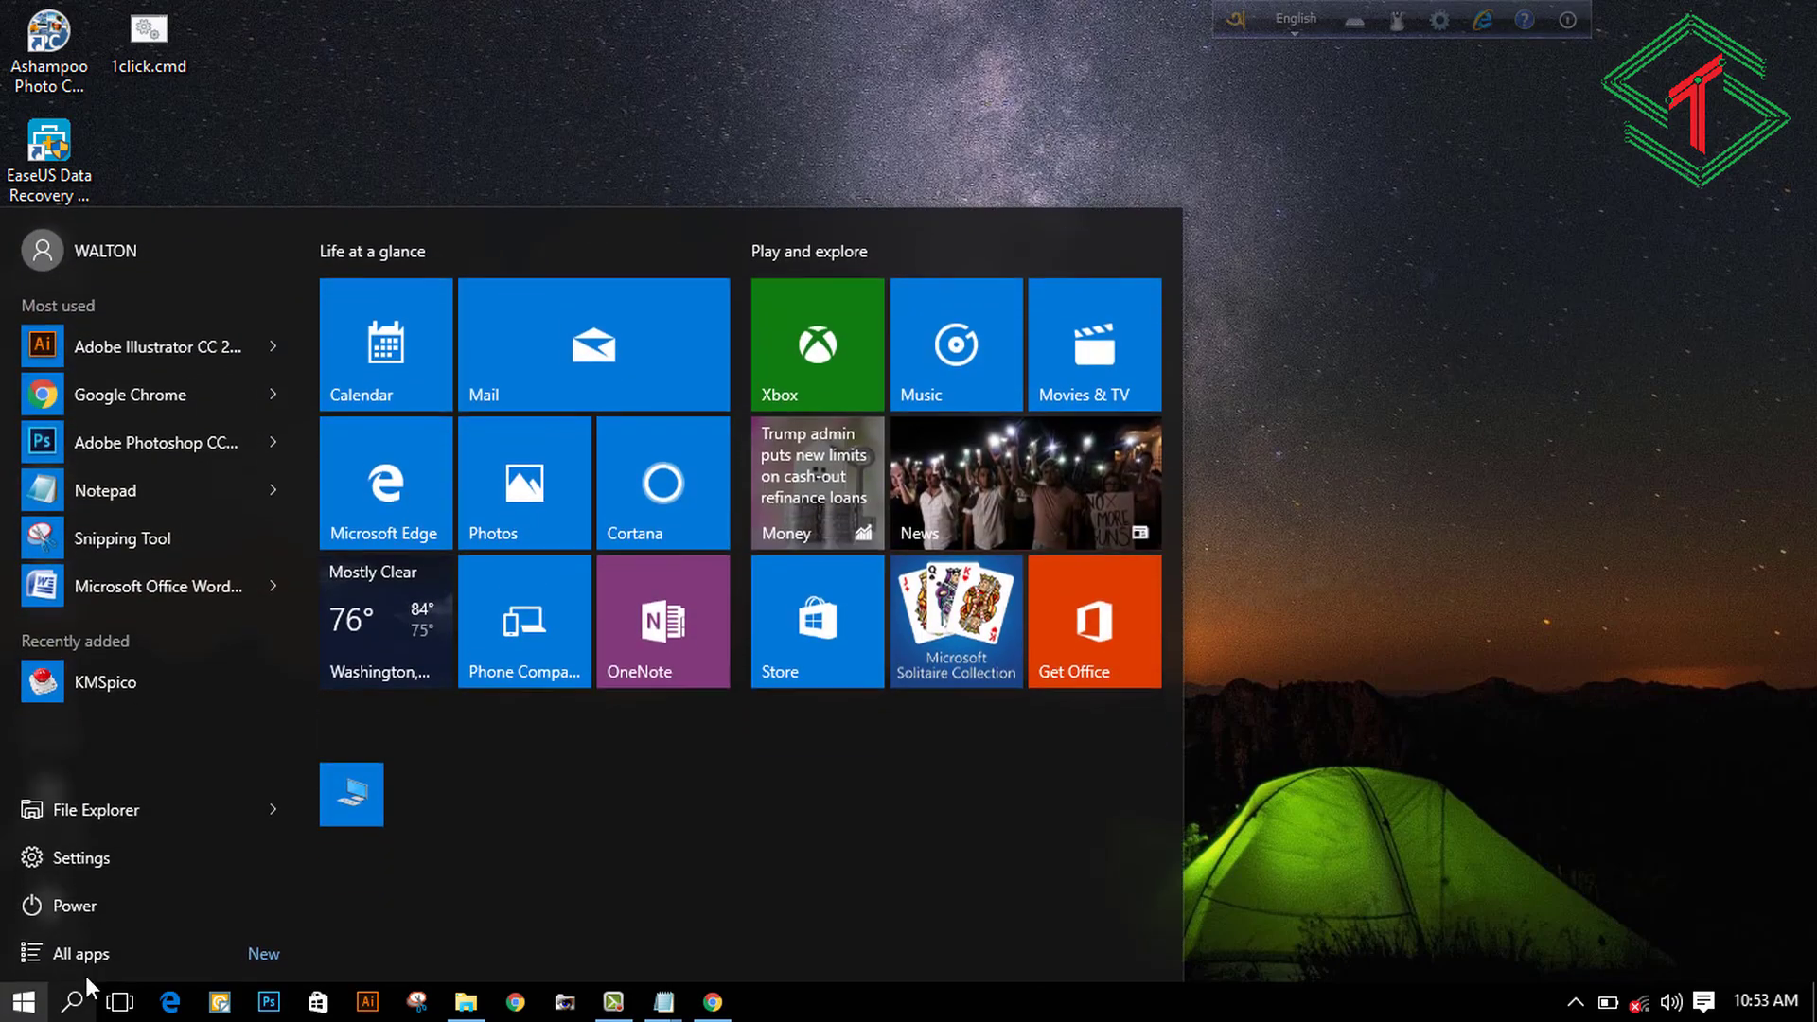
left_click(72, 1001)
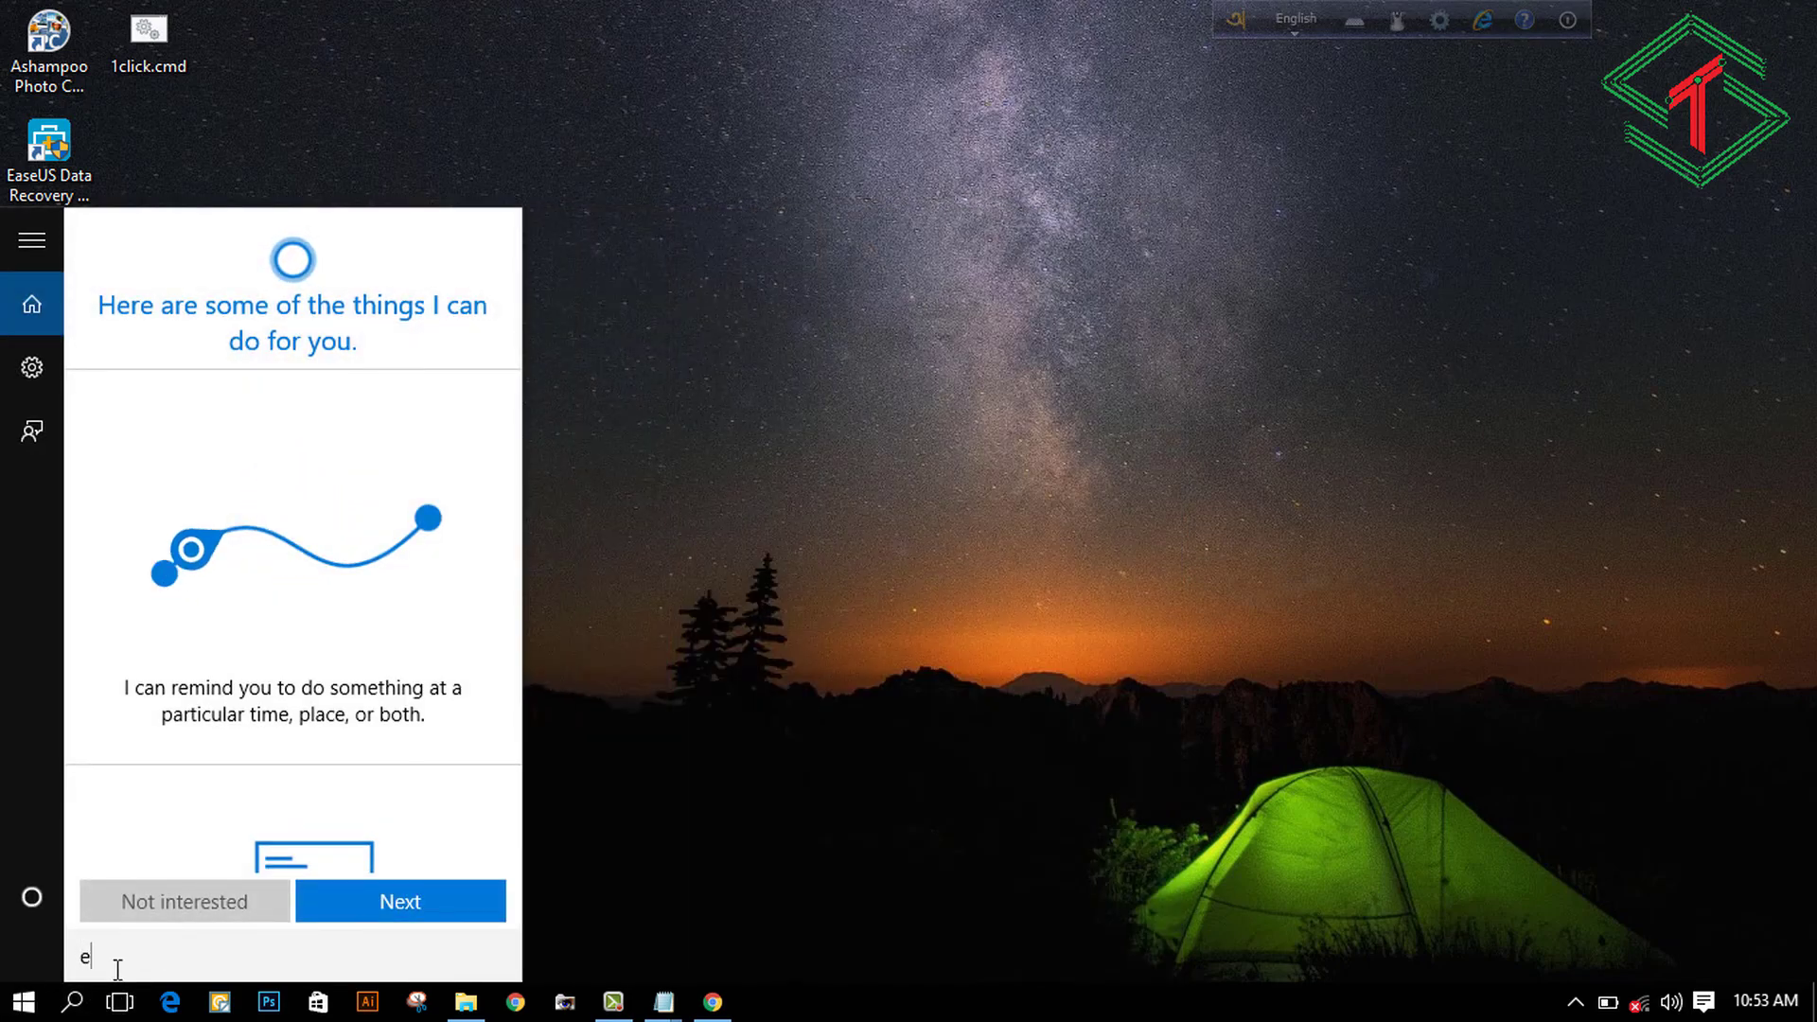
type("defe")
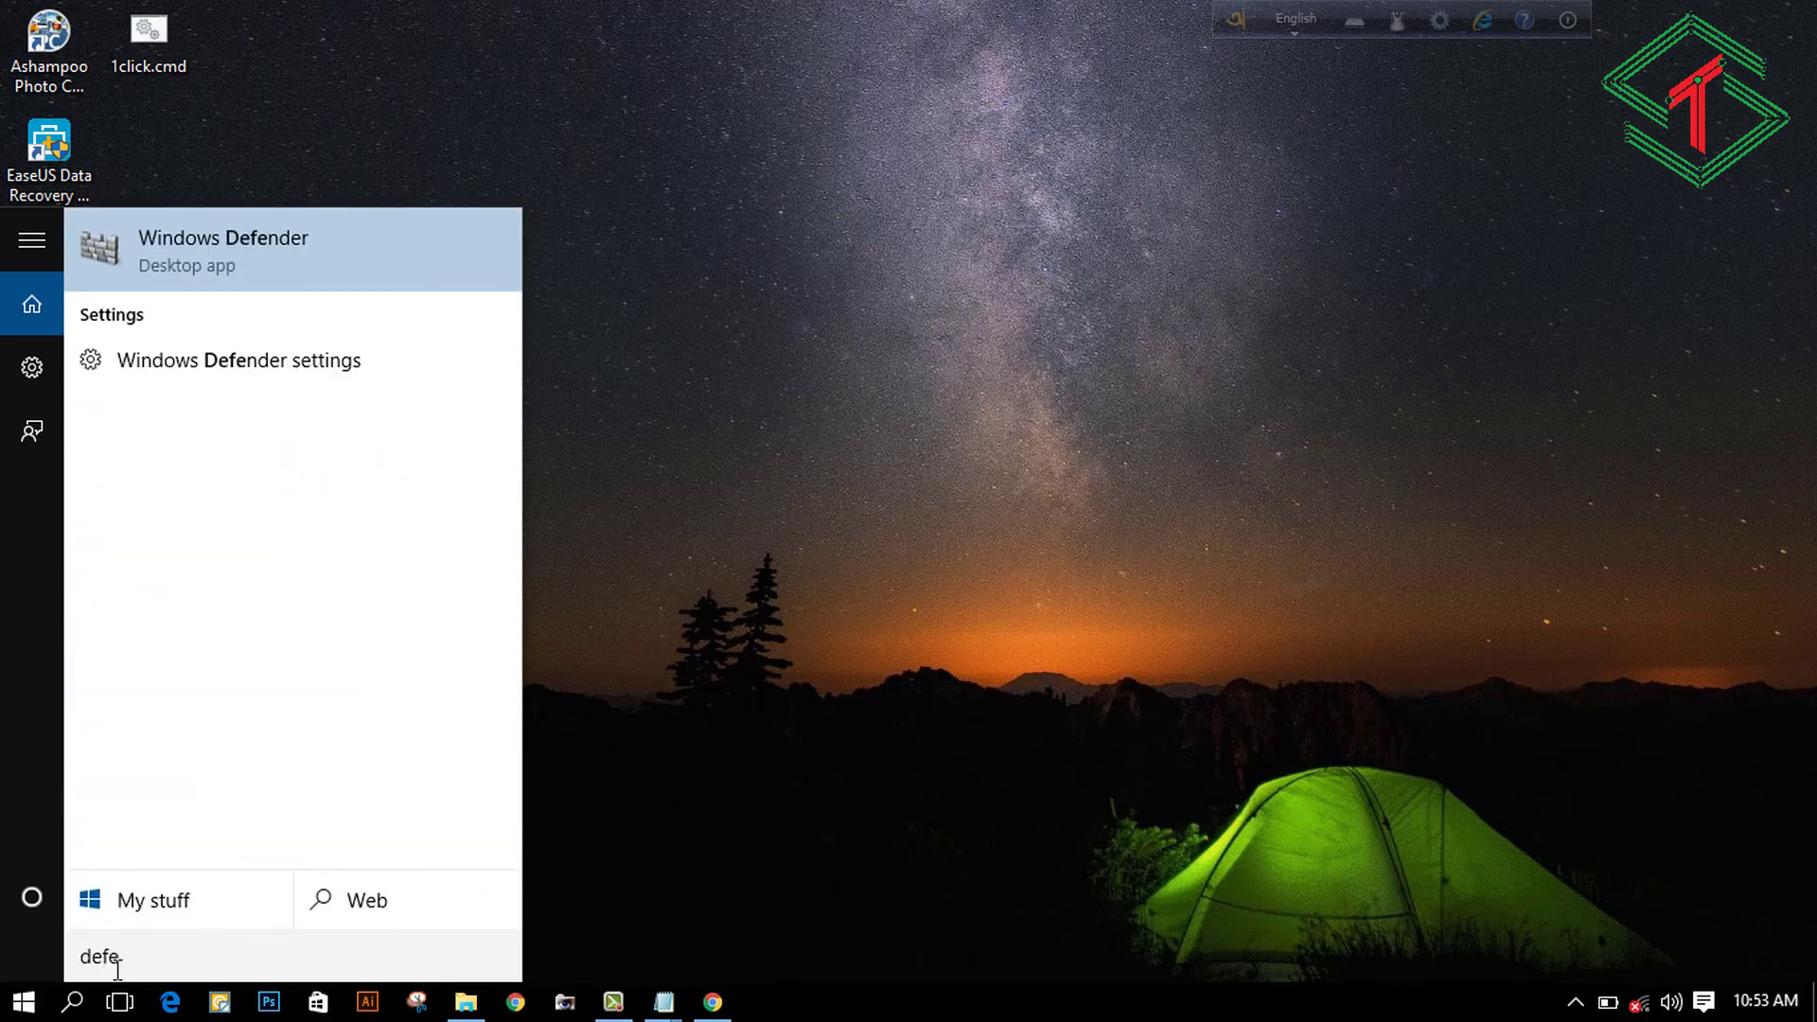
left_click(242, 248)
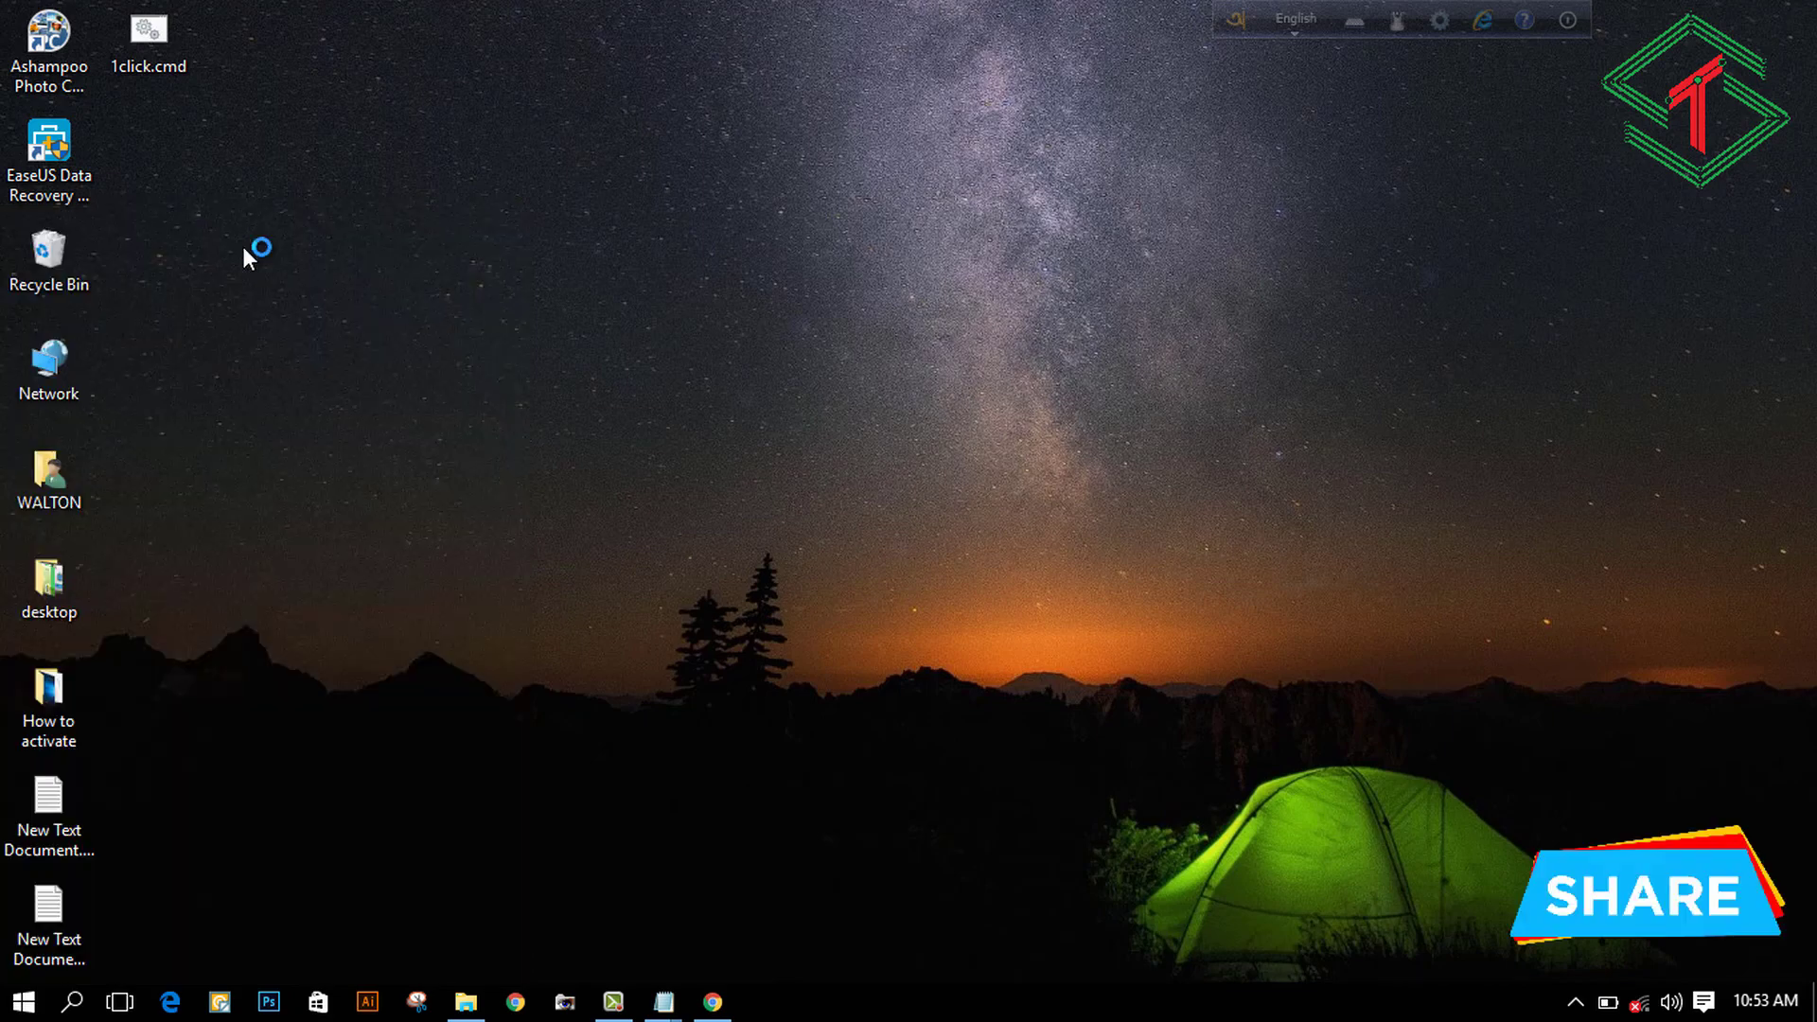
right_click(1037, 250)
left_click(1070, 315)
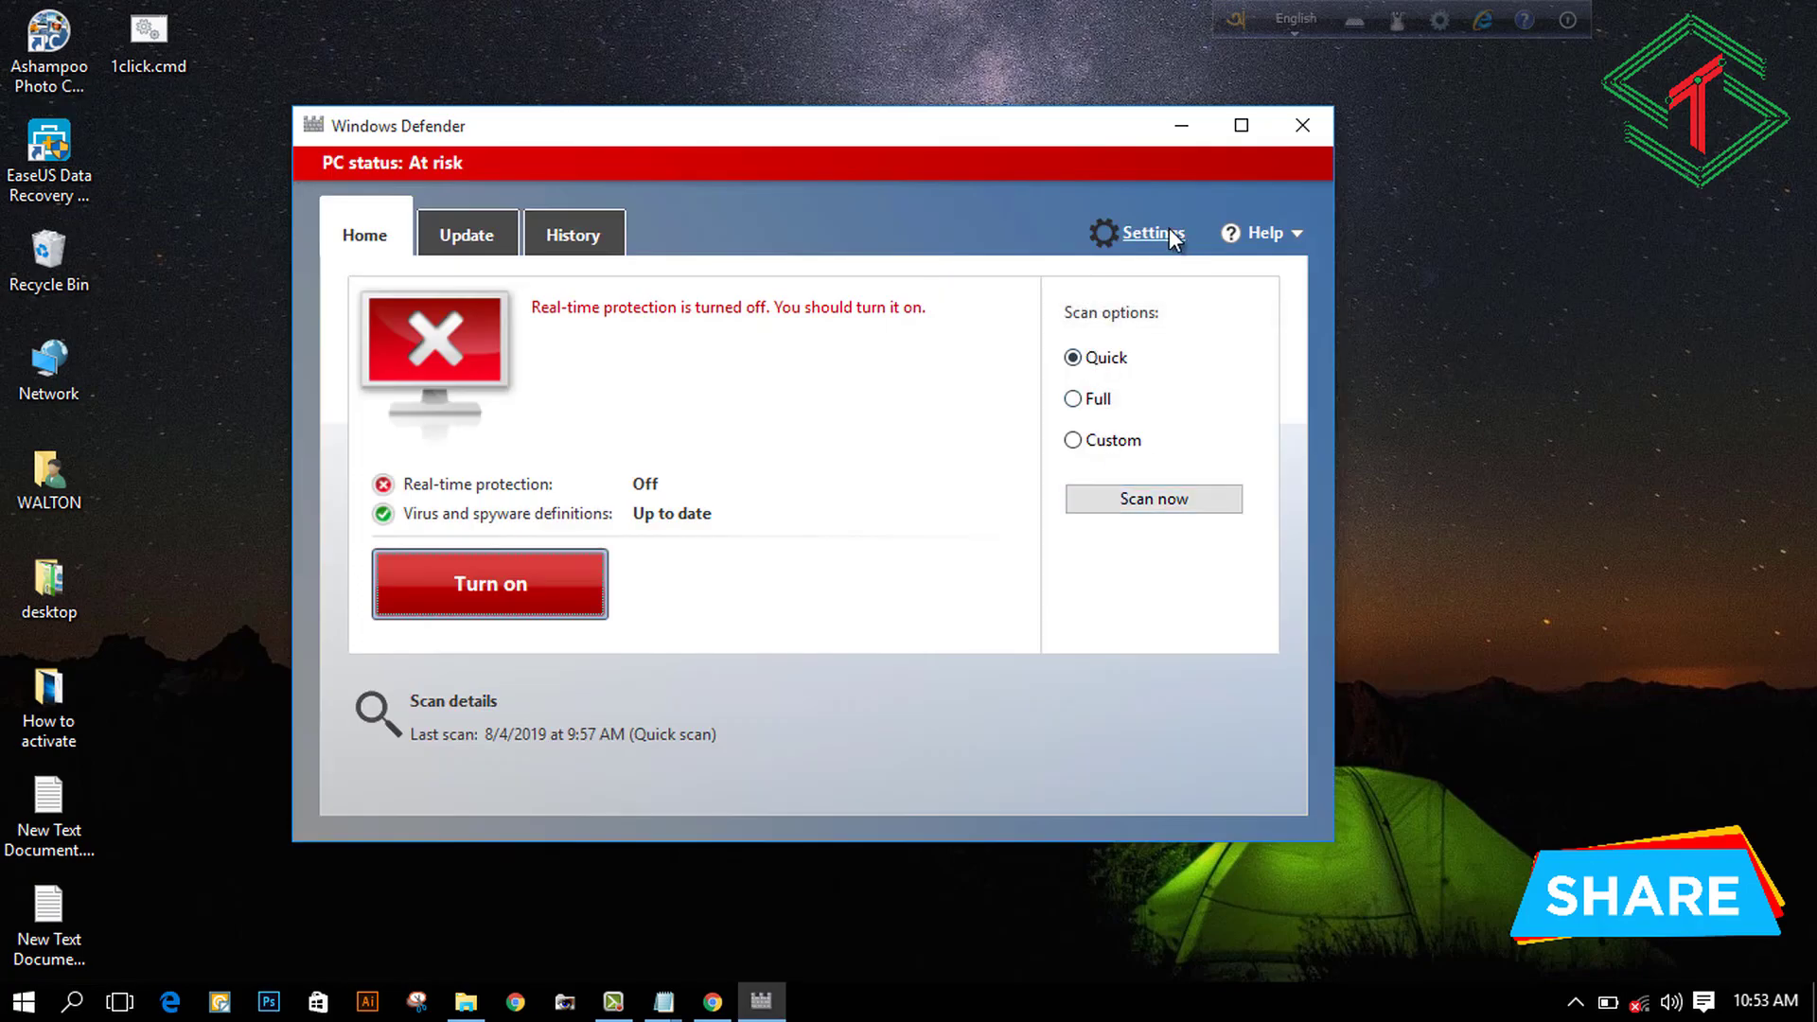
left_click(1151, 233)
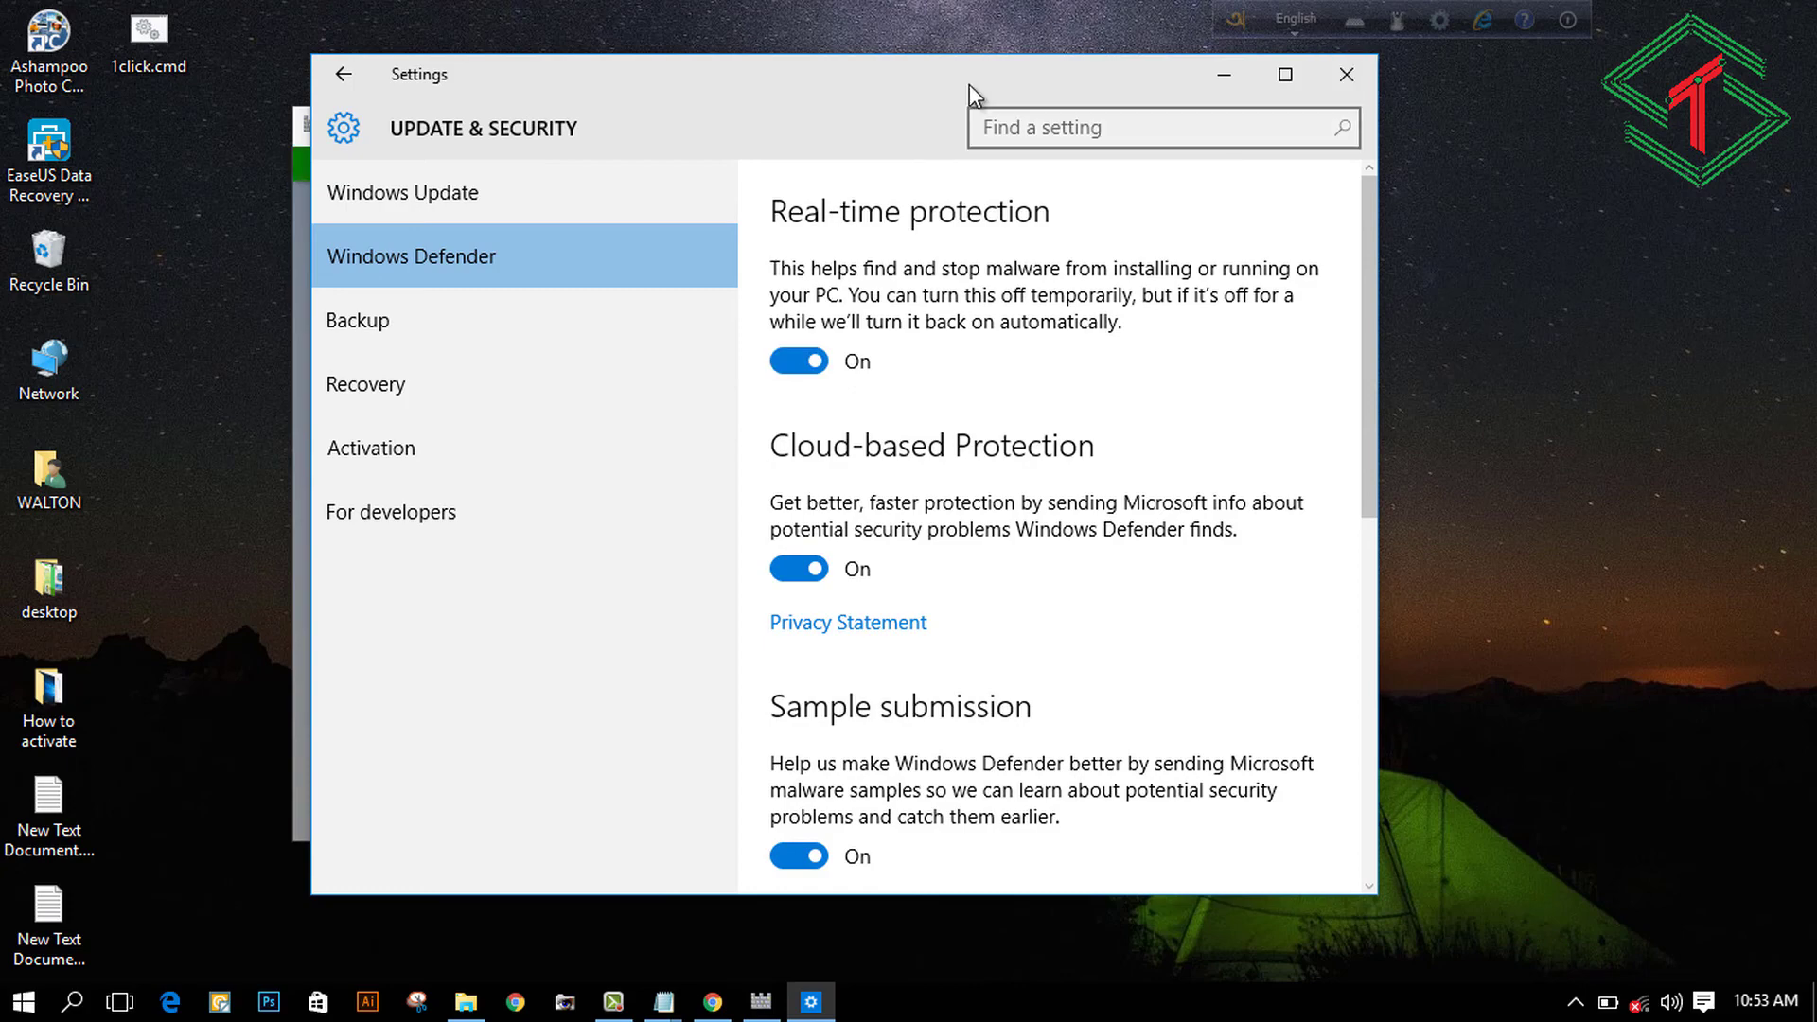
left_click_drag(969, 83, 1169, 399)
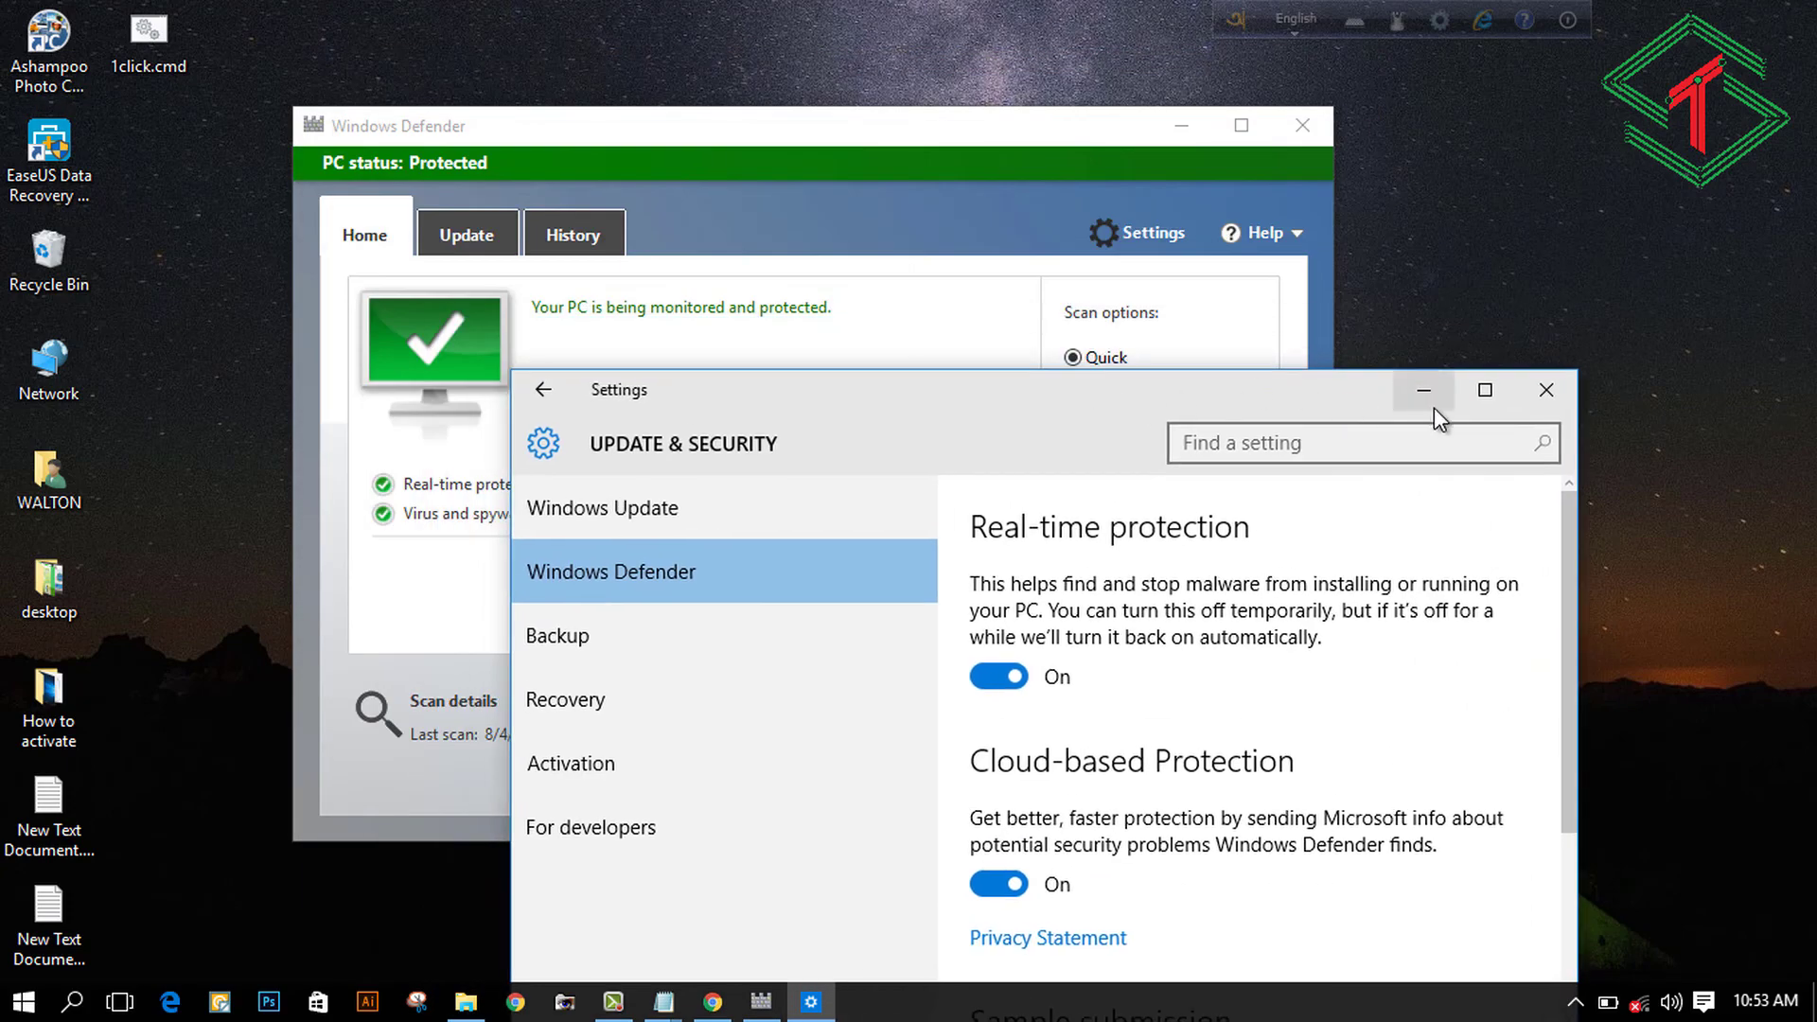
left_click(1541, 392)
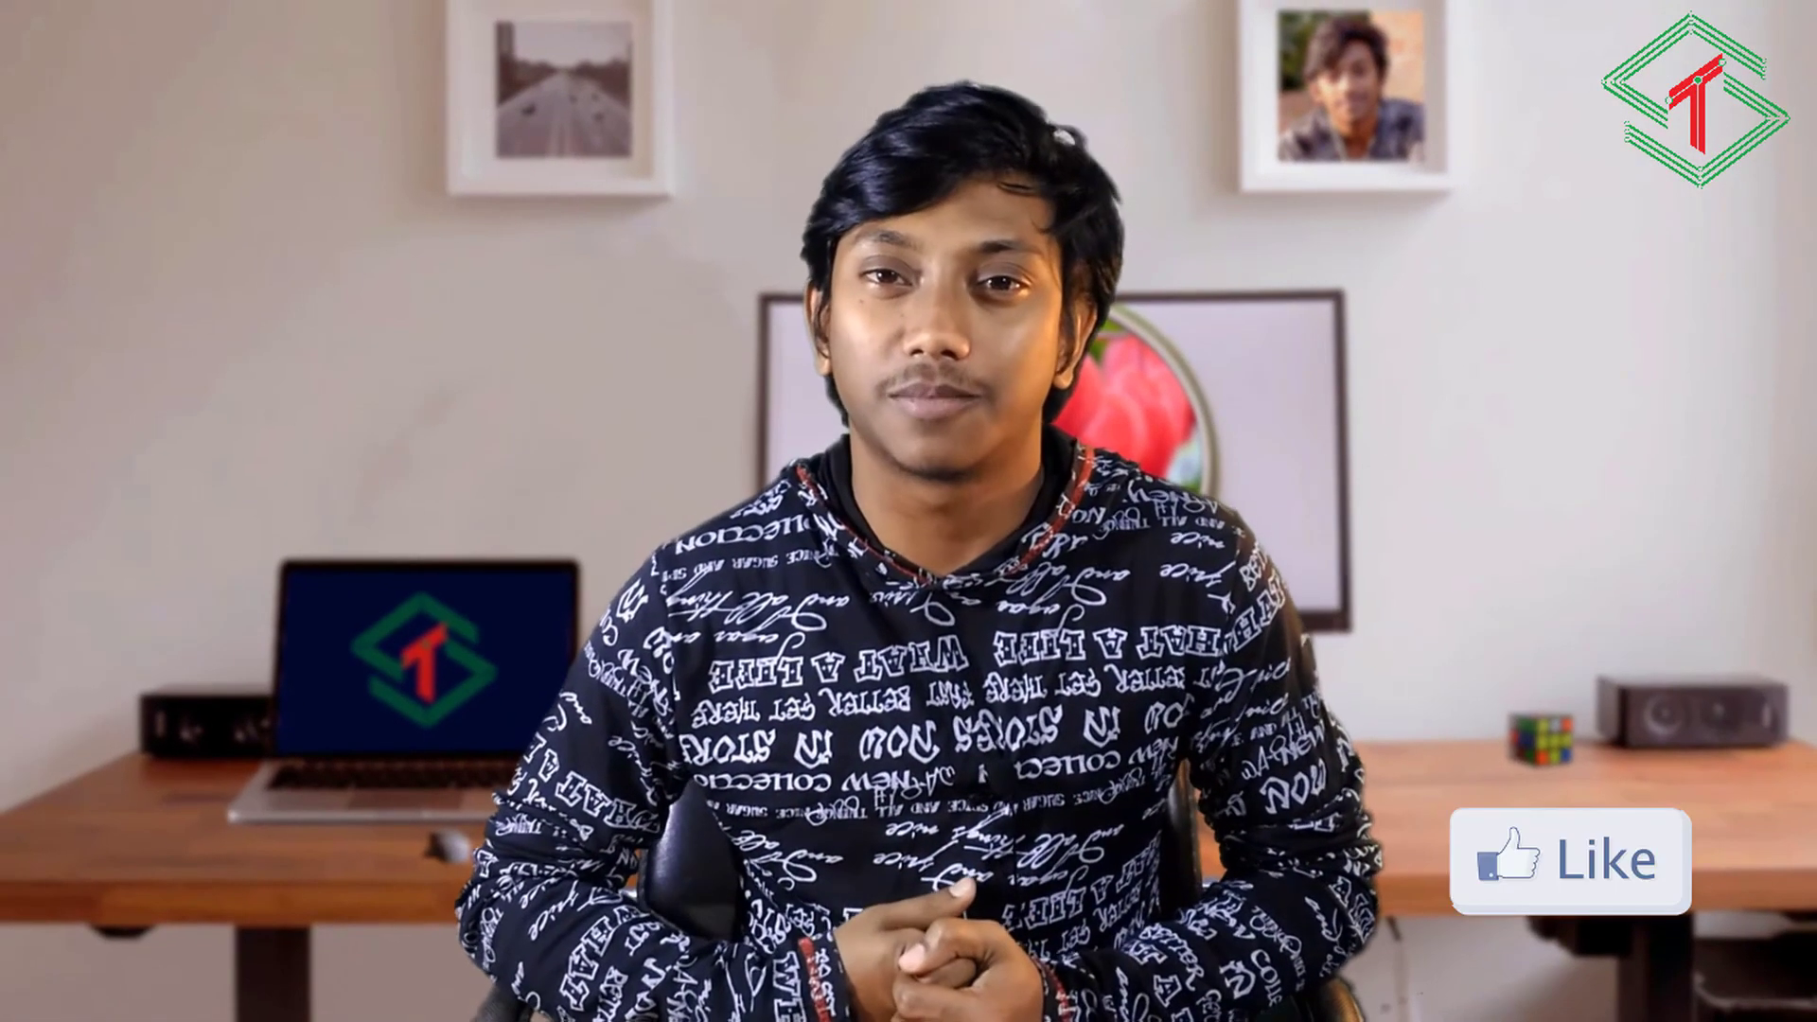